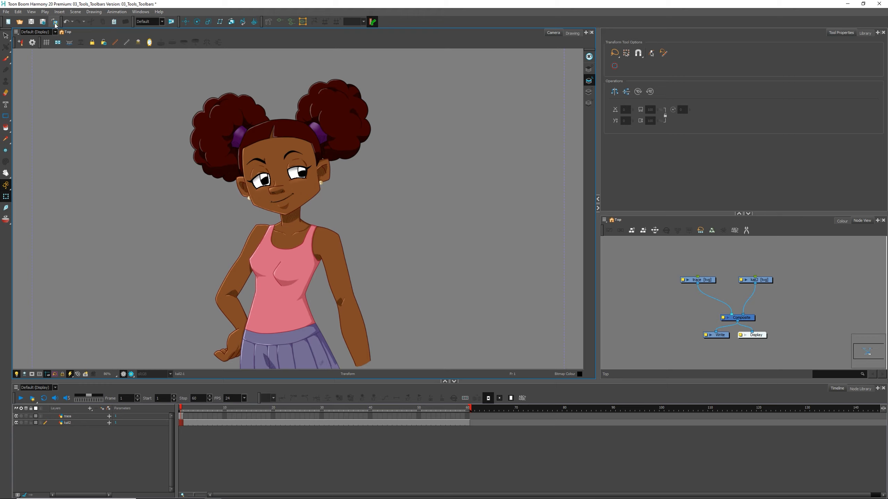
# Step: Import the layla lineart image as a Toon Boom bitmap drawing into a new single layer with Vertical Fit alignment
pyautogui.click(54, 23)
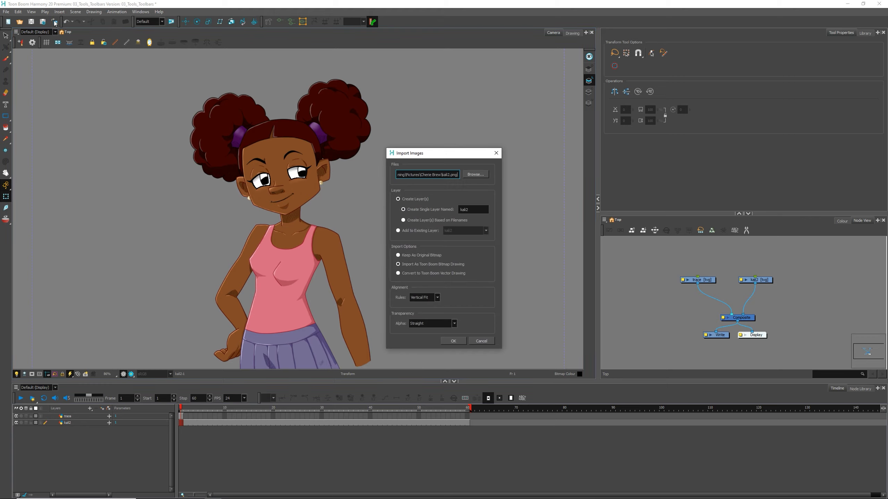
pyautogui.click(476, 174)
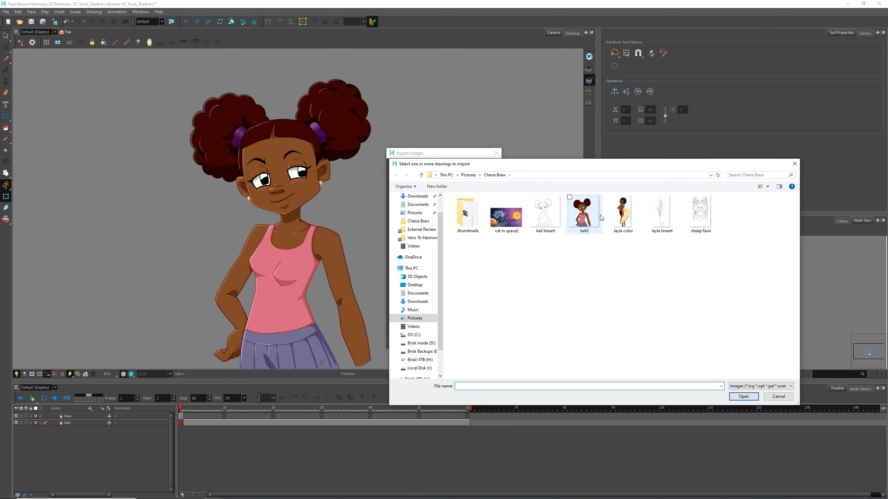
pyautogui.click(655, 227)
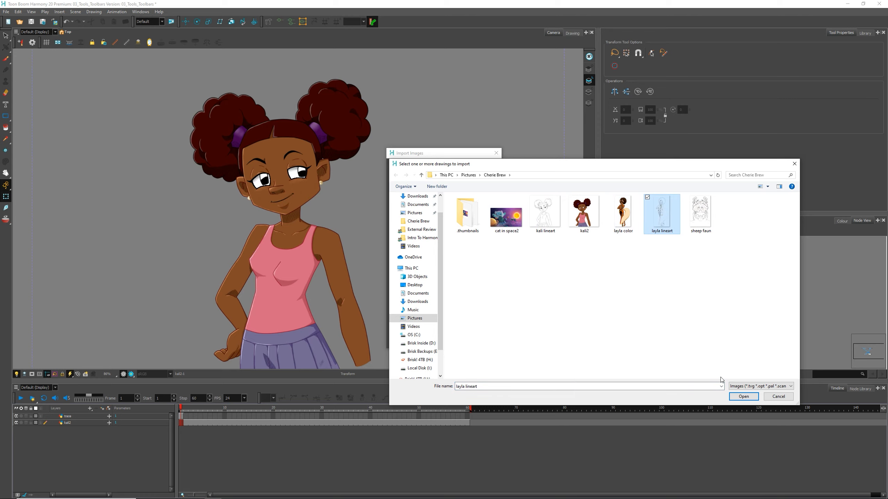
pyautogui.click(741, 397)
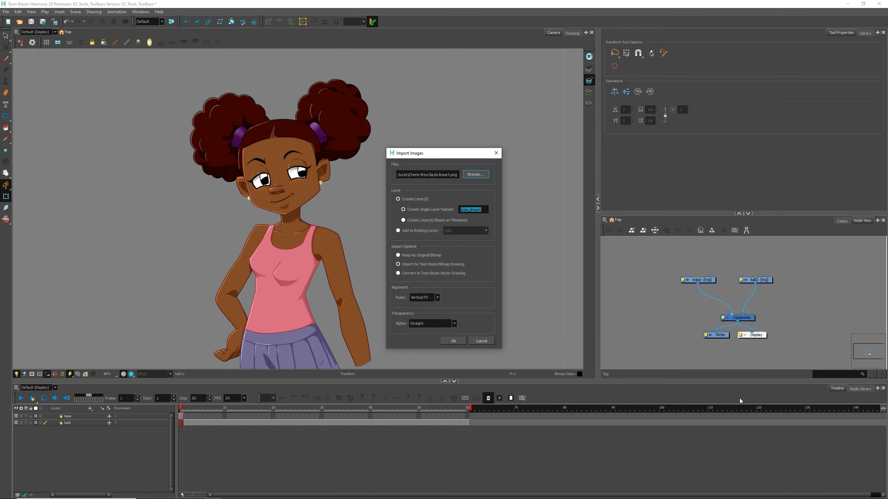
pyautogui.click(452, 340)
# Step: Disable the kali2 drawing node and examine the imported layla lineart up close around the face
pyautogui.click(755, 280)
pyautogui.press('2')
pyautogui.press('2')
pyautogui.press('2')
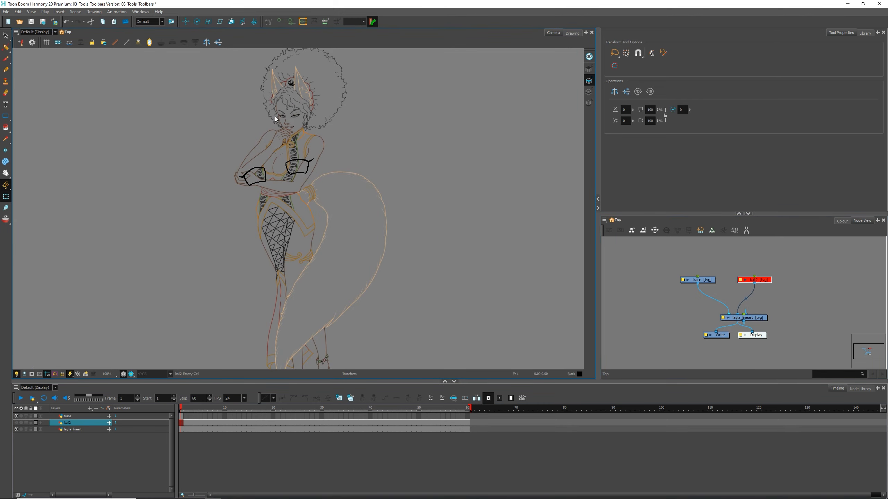
pyautogui.moveTo(297, 124); pyautogui.dragTo(343, 395)
pyautogui.press('2')
pyautogui.press('2')
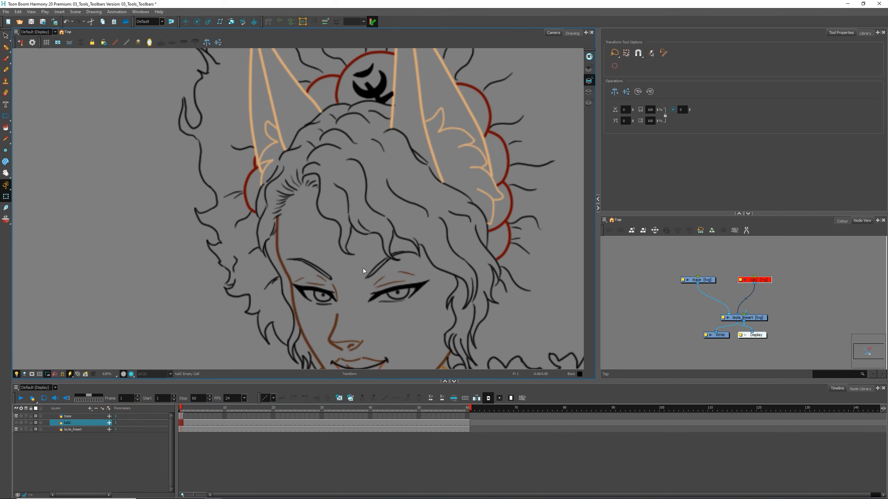
# Step: Undo the disabling of the kali2 node and the layla lineart import, and reframe the original character
pyautogui.hotkey('ctrl', 'z')
pyautogui.hotkey('ctrl', 'z')
pyautogui.hotkey('ctrl', 'z')
pyautogui.hotkey('ctrl', 'z')
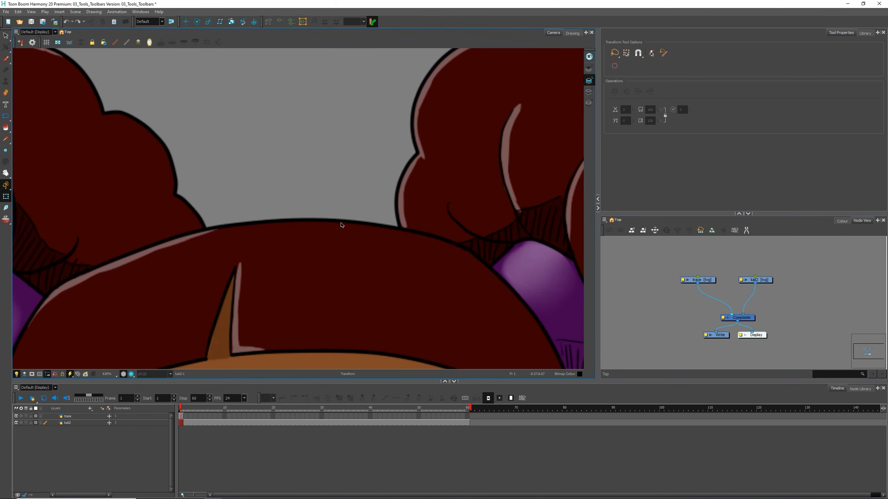
pyautogui.hotkey('shift', 'm')
pyautogui.press('space')
pyautogui.moveTo(324, 208)
pyautogui.mouseDown()
pyautogui.moveTo(353, 249)
pyautogui.moveTo(314, 217)
pyautogui.mouseUp()
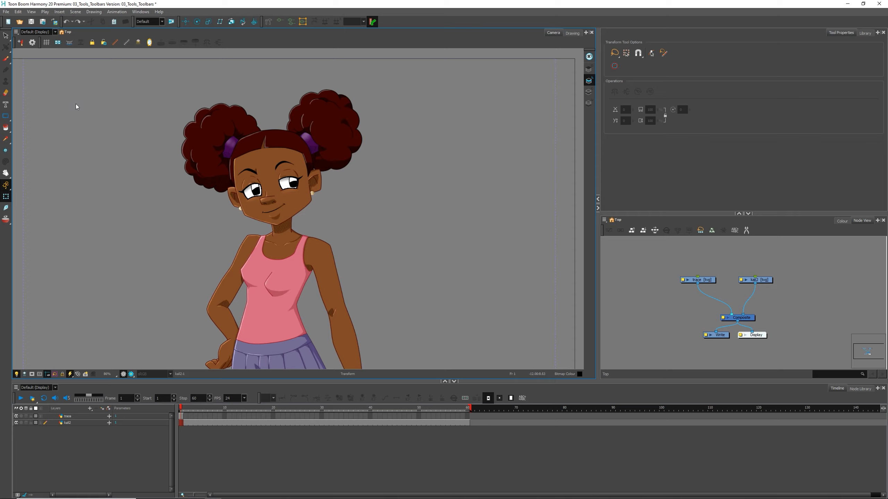
# Step: Select the left eye's outline in the trace drawing with the Select tool
pyautogui.click(6, 36)
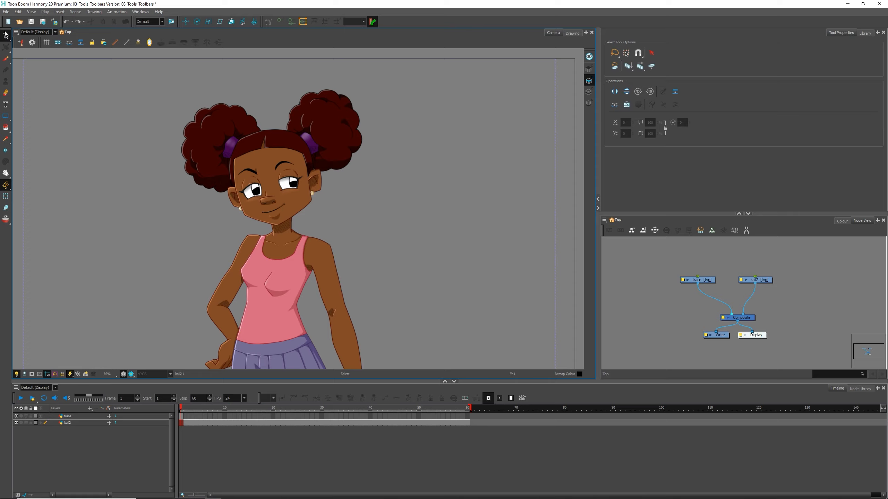
pyautogui.click(710, 280)
pyautogui.click(710, 281)
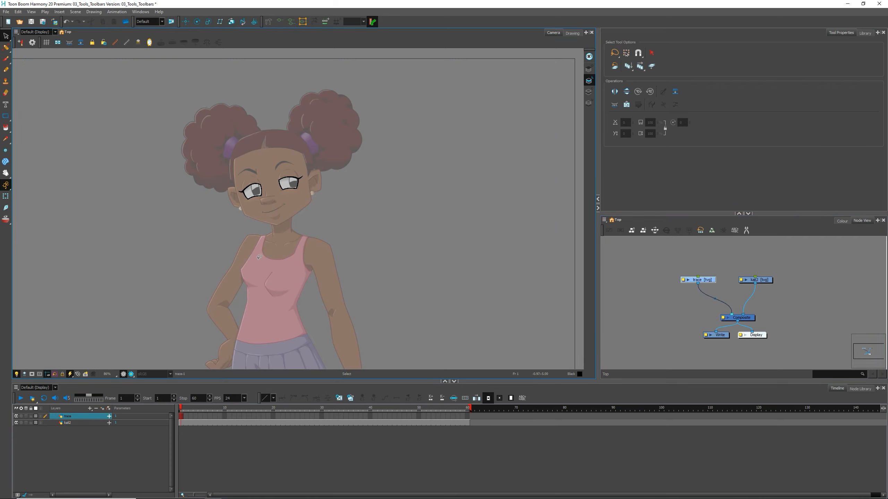
pyautogui.scroll(5, 249, 195)
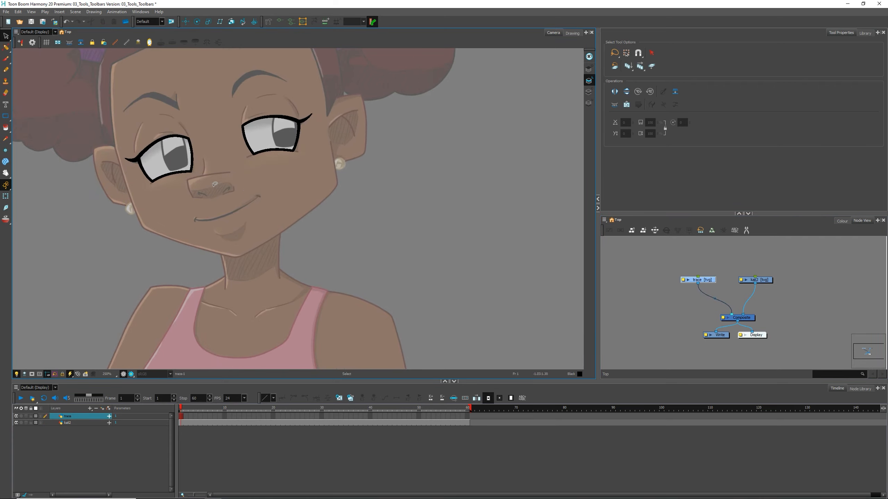
pyautogui.scroll(3, 215, 184)
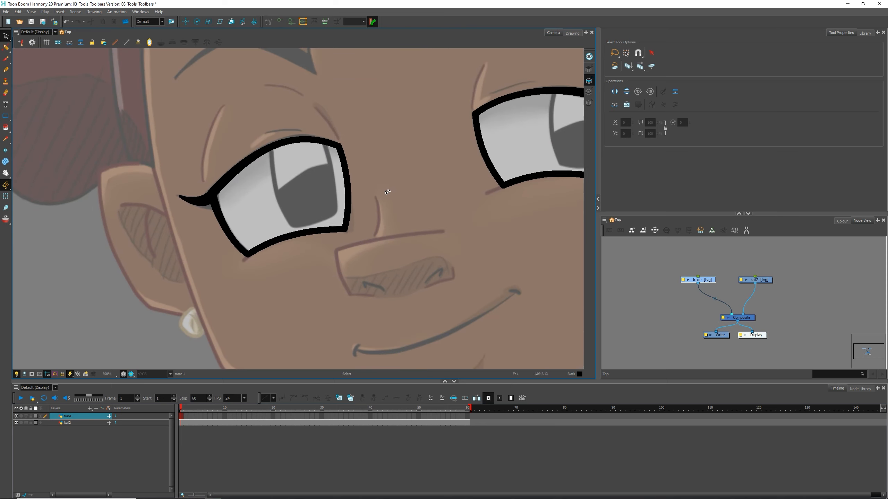
pyautogui.moveTo(409, 192); pyautogui.dragTo(306, 214)
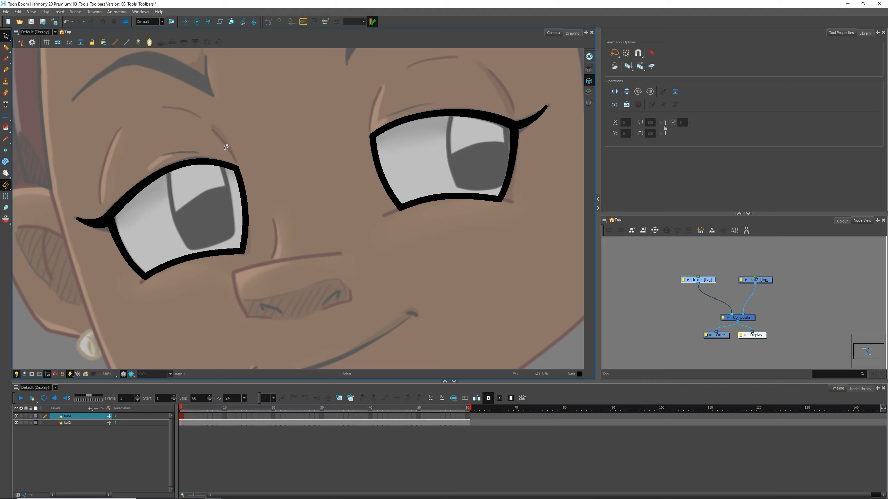
pyautogui.moveTo(226, 130); pyautogui.dragTo(219, 216)
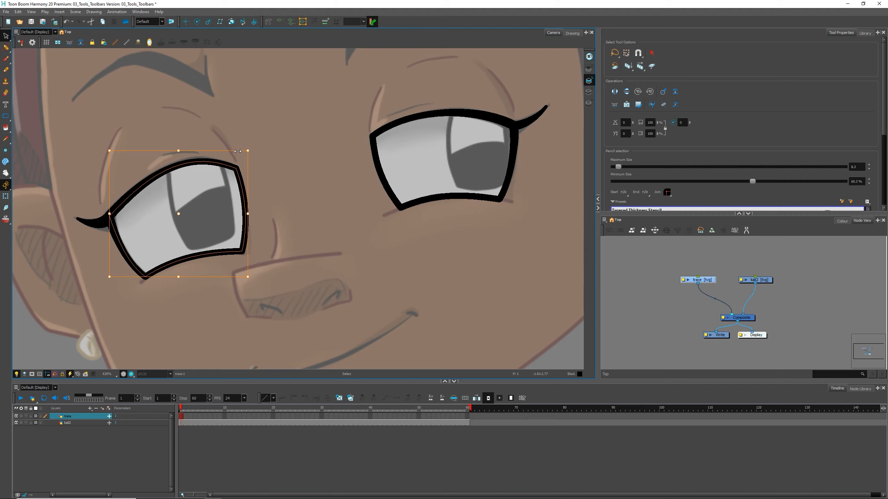
# Step: Try skewing and then scaling the selected left eye outline, undoing each transformation
pyautogui.moveTo(238, 152); pyautogui.dragTo(149, 172)
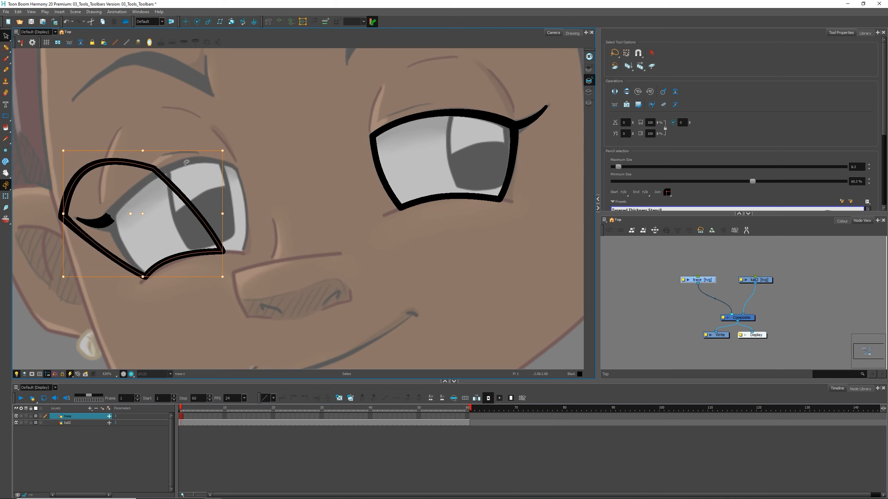
pyautogui.hotkey('ctrl', 'z')
pyautogui.moveTo(248, 150); pyautogui.dragTo(289, 85)
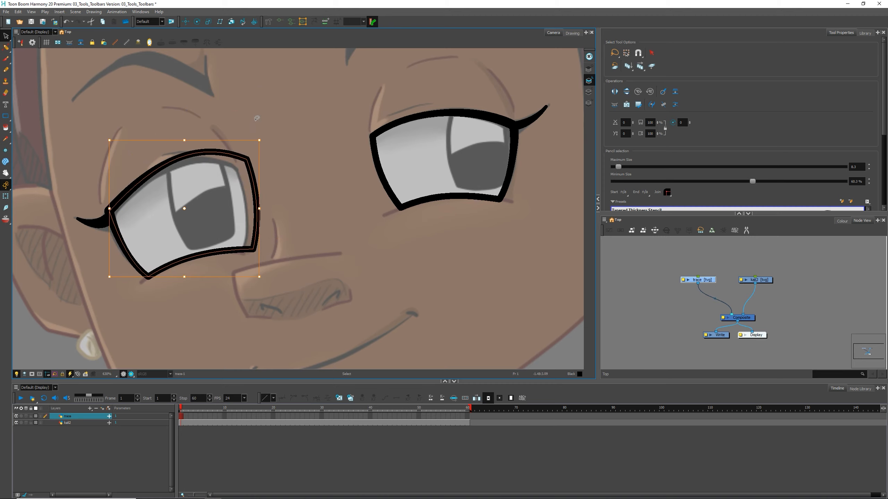
pyautogui.hotkey('ctrl', 'z')
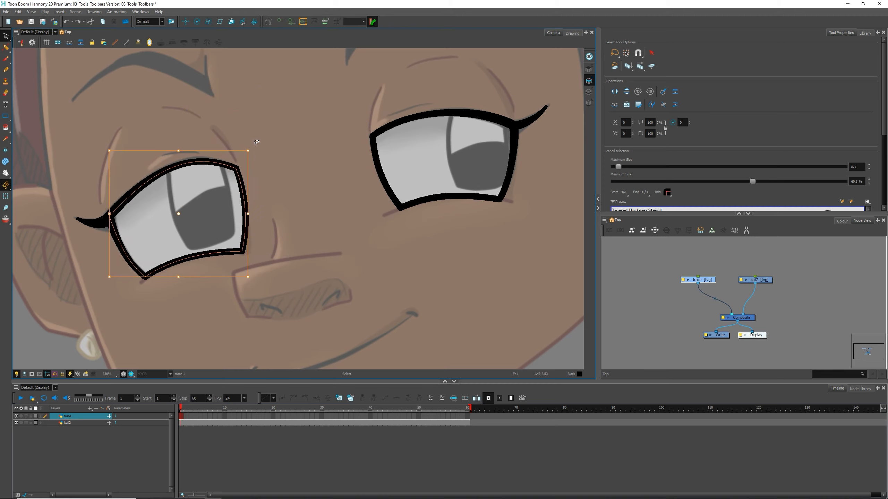
# Step: Try rotating the left eye outline and shifting it from its centre point, undo the changes, and clear the selection
pyautogui.moveTo(254, 147); pyautogui.dragTo(250, 242)
pyautogui.hotkey('ctrl', 'z')
pyautogui.moveTo(178, 215); pyautogui.dragTo(237, 232)
pyautogui.moveTo(179, 214); pyautogui.dragTo(209, 161)
pyautogui.hotkey('ctrl', 'z')
pyautogui.click(305, 146)
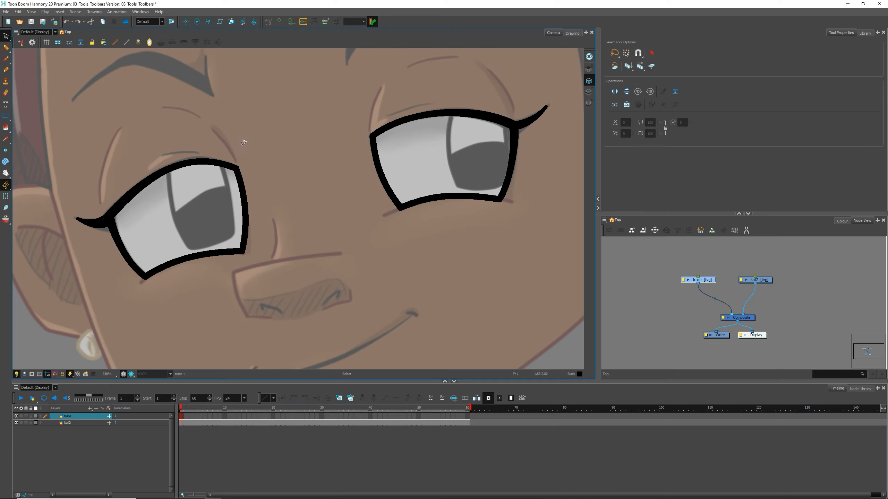
# Step: Select the left eye outline to examine its pencil line properties, and clear the selection
pyautogui.click(228, 158)
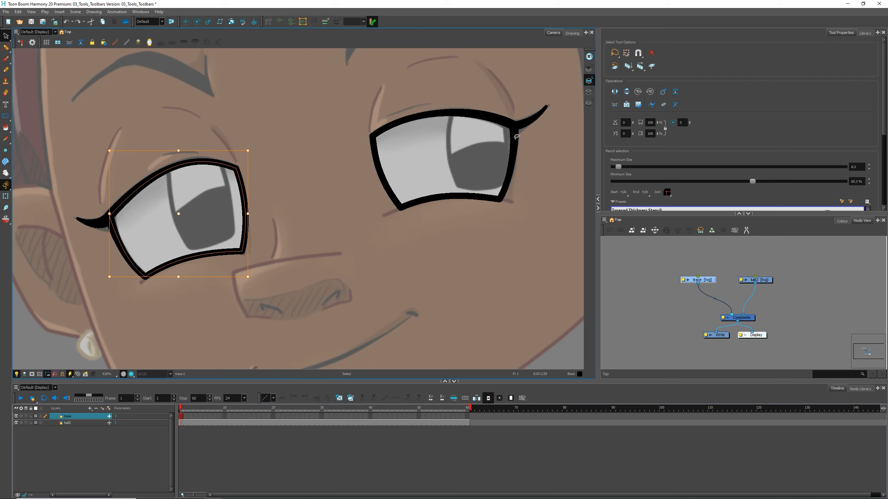
pyautogui.scroll(-3, 886, 83)
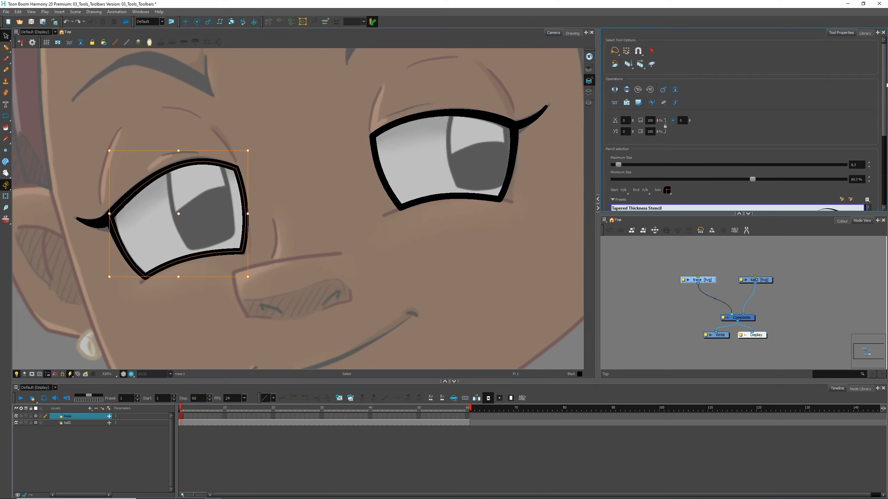
pyautogui.scroll(3, 886, 83)
pyautogui.click(263, 131)
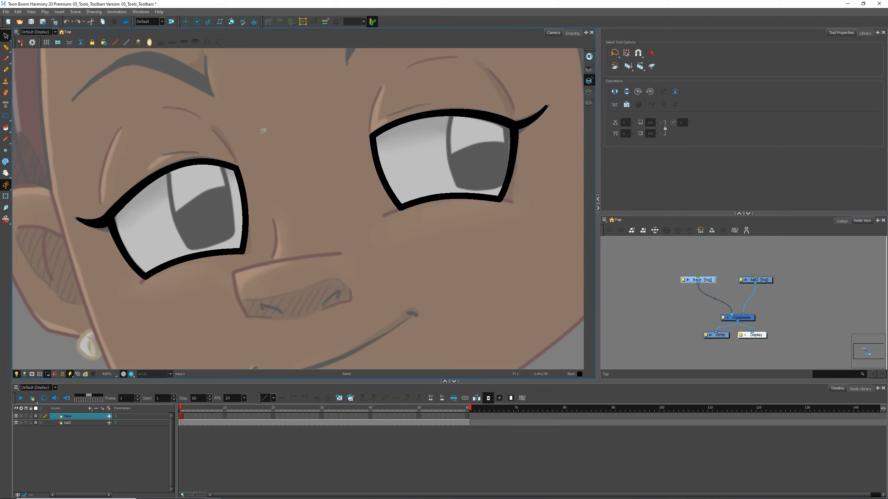
# Step: Switch the selection between the left and right eye outlines, ending on the left eye outline
pyautogui.moveTo(204, 127)
pyautogui.mouseDown()
pyautogui.moveTo(256, 150)
pyautogui.moveTo(218, 140)
pyautogui.mouseUp()
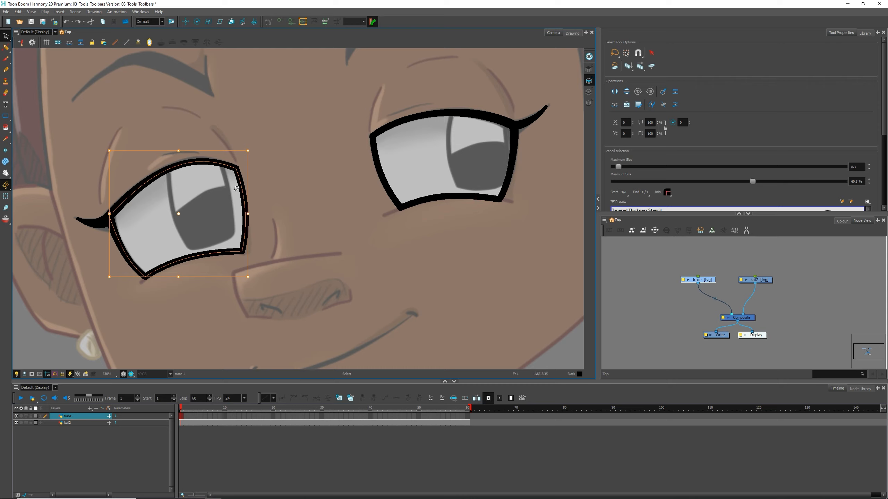
pyautogui.moveTo(451, 85); pyautogui.dragTo(449, 156)
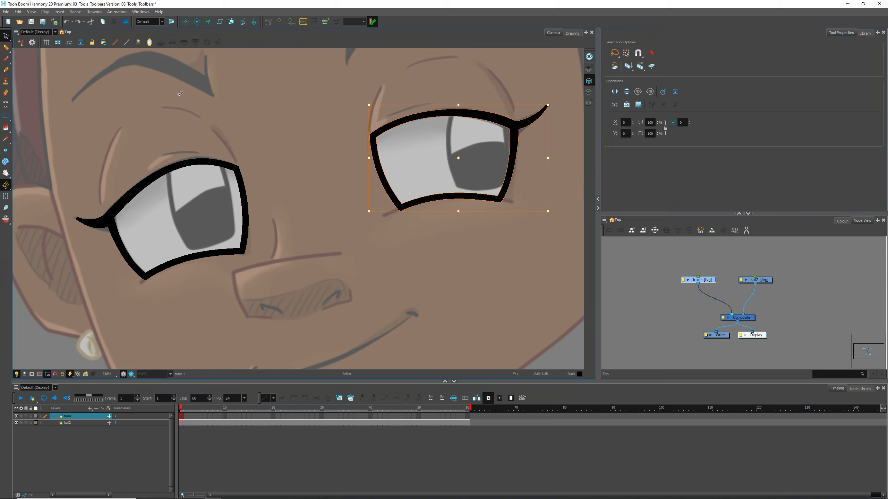
pyautogui.moveTo(198, 168); pyautogui.dragTo(187, 122)
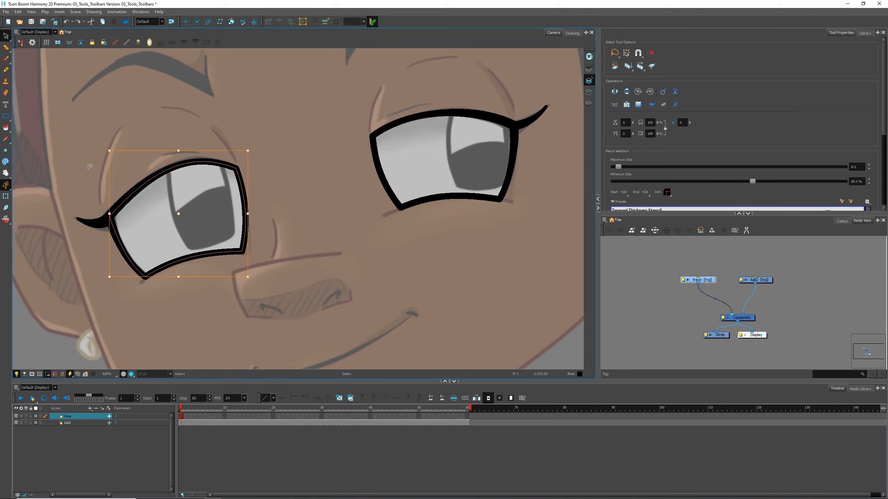
# Step: Switch to the Contour Editor and select the upper inner corner point of the left eye outline
pyautogui.click(8, 52)
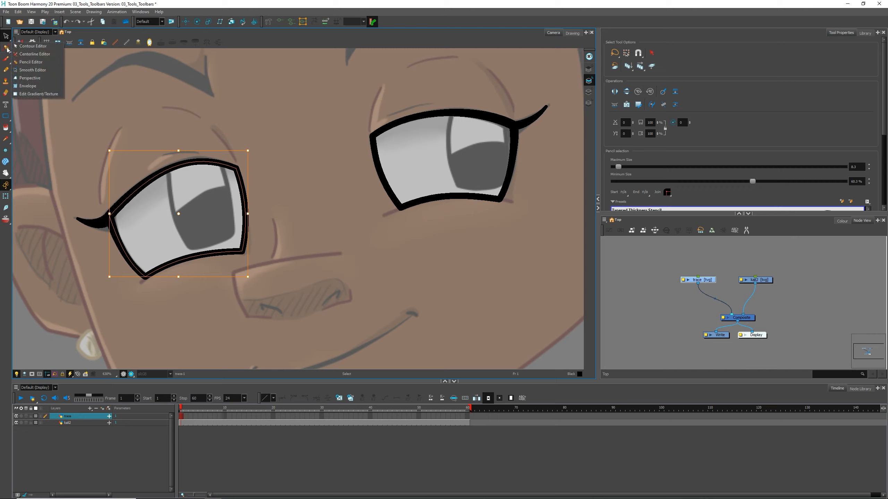
pyautogui.click(30, 47)
pyautogui.moveTo(261, 153); pyautogui.dragTo(257, 144)
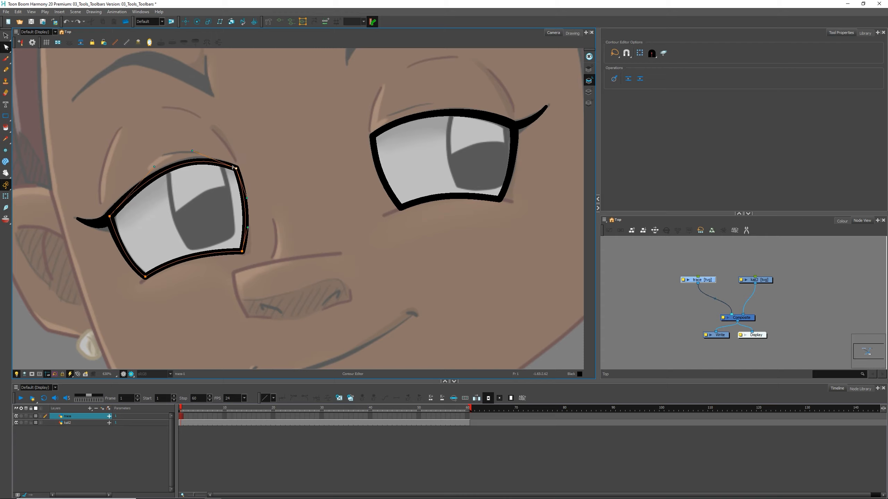
pyautogui.press('2')
pyautogui.press('2')
pyautogui.press('2')
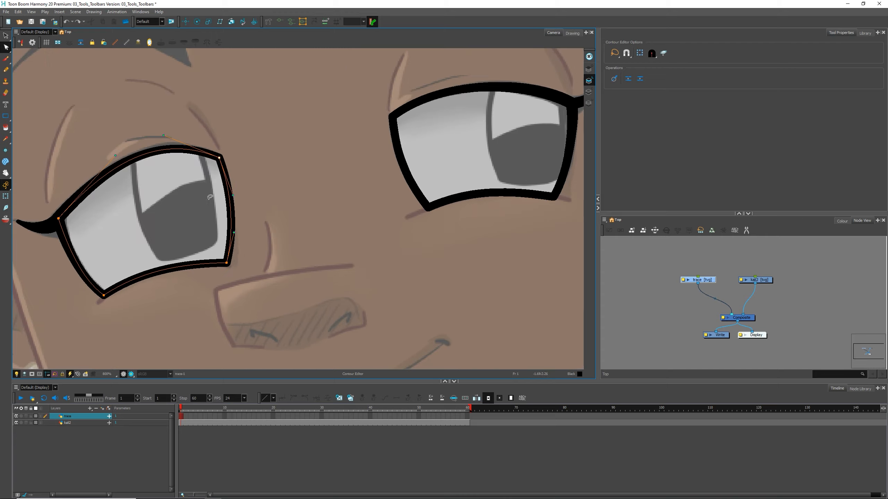
pyautogui.moveTo(185, 173); pyautogui.dragTo(357, 120)
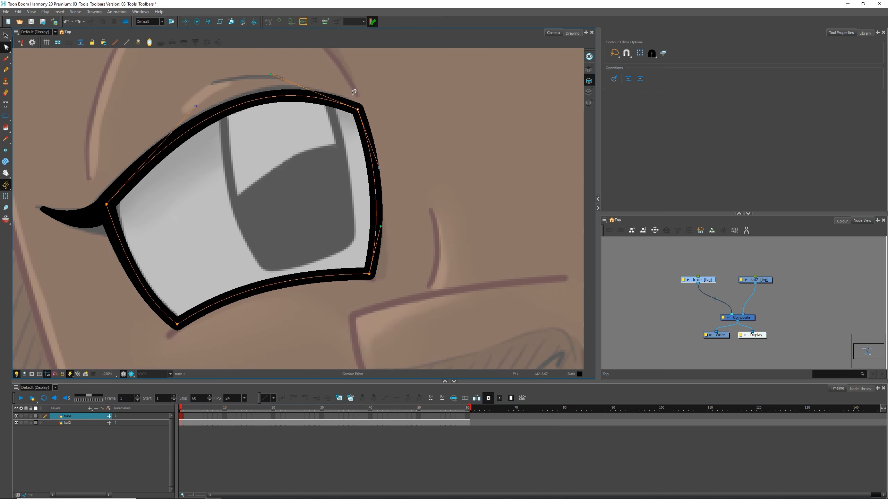
# Step: Try reshaping the left eye outline by moving its upper inner corner point and adjusting its Bezier handles
pyautogui.moveTo(359, 109); pyautogui.dragTo(350, 78)
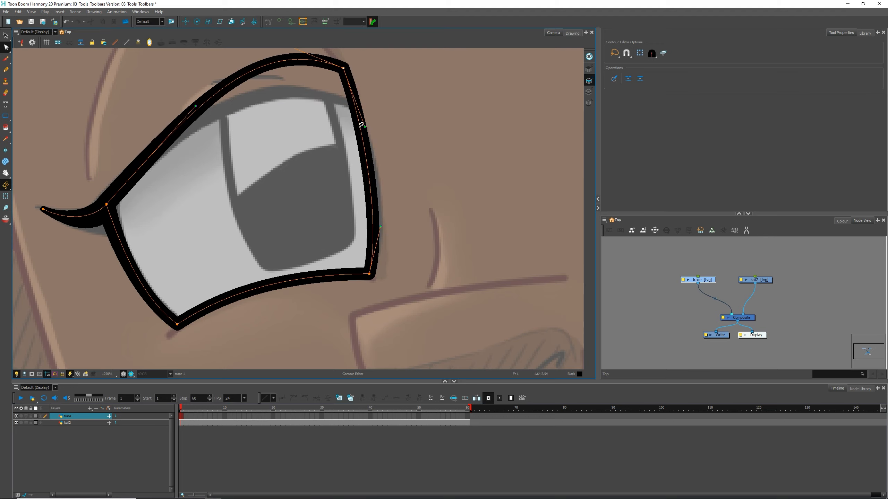
pyautogui.moveTo(361, 124); pyautogui.dragTo(409, 93)
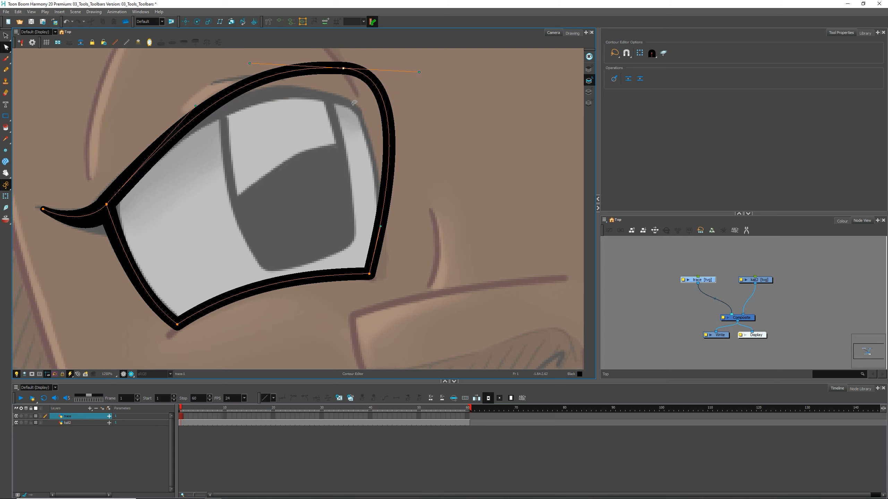
pyautogui.press('1')
pyautogui.moveTo(342, 106); pyautogui.dragTo(273, 144)
pyautogui.moveTo(199, 141); pyautogui.dragTo(233, 159)
# Step: Try repositioning the left eye outline's upper and lower inner points further, and undo all the contour edits
pyautogui.click(153, 234)
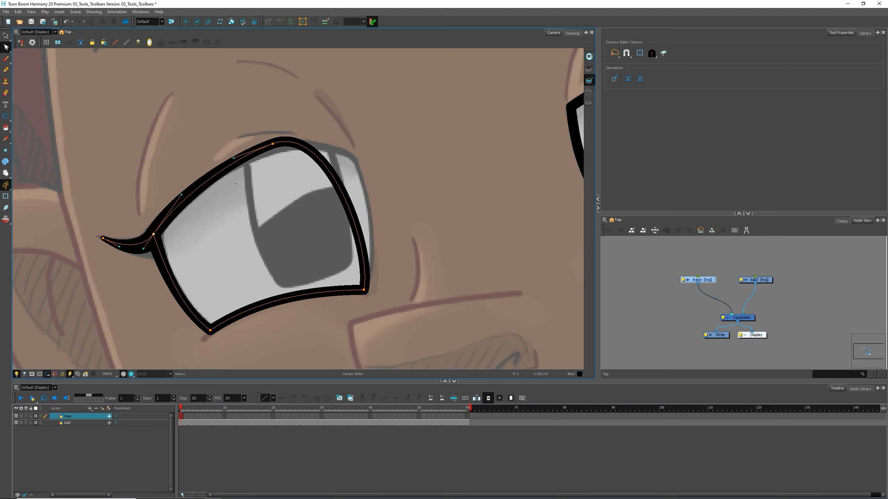
pyautogui.moveTo(273, 144); pyautogui.dragTo(269, 151)
pyautogui.click(330, 254)
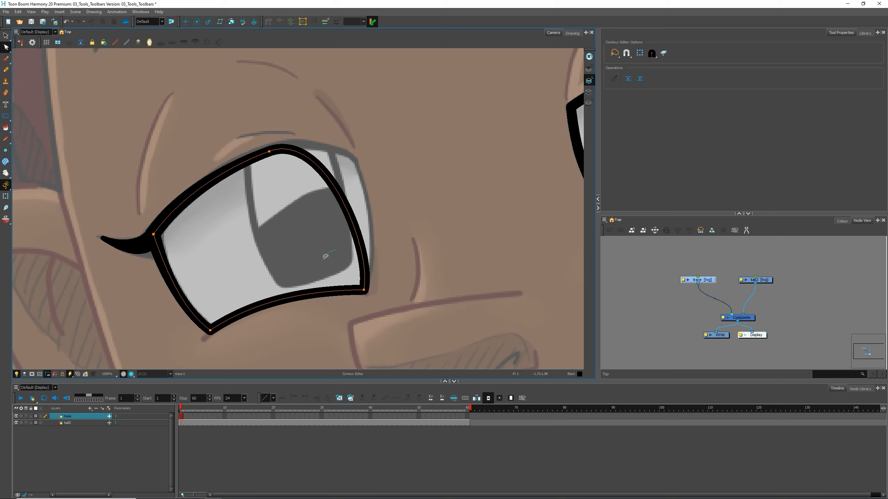
pyautogui.moveTo(364, 289); pyautogui.dragTo(315, 234)
pyautogui.hotkey('ctrl', 'z')
pyautogui.hotkey('ctrl', 'z')
pyautogui.hotkey('ctrl', 'z')
pyautogui.hotkey('ctrl', 'z')
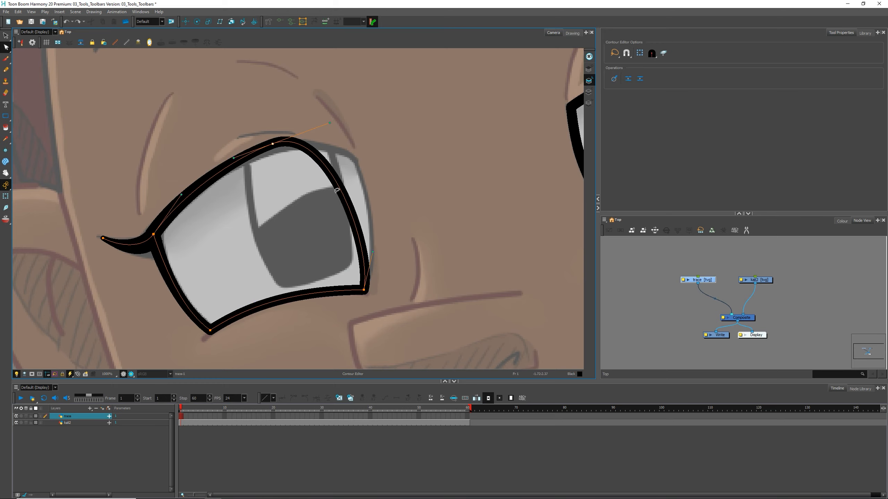
pyautogui.hotkey('ctrl', 'z')
pyautogui.hotkey('ctrl', 'z')
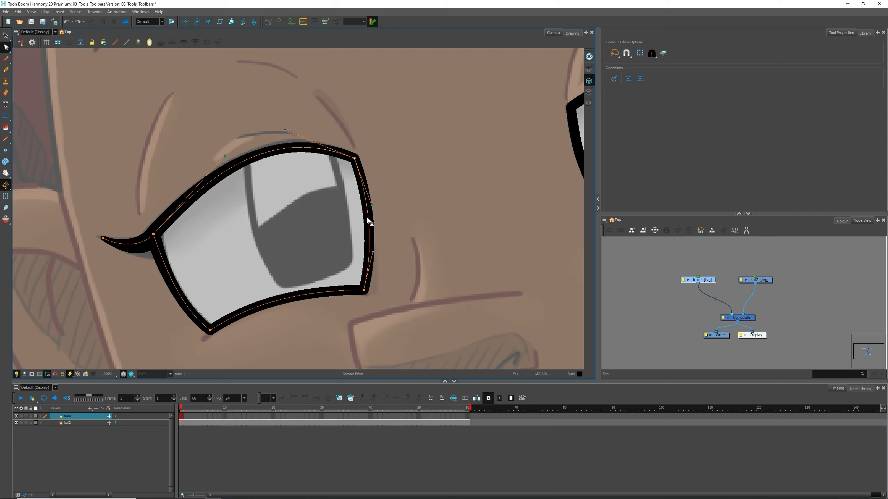
# Step: Pull the inner side of the left eye outline outward by its curve, and undo the last adjustments
pyautogui.moveTo(369, 222); pyautogui.dragTo(400, 161)
pyautogui.moveTo(395, 247); pyautogui.dragTo(419, 279)
pyautogui.hotkey('ctrl', 'z')
pyautogui.hotkey('ctrl', 'z')
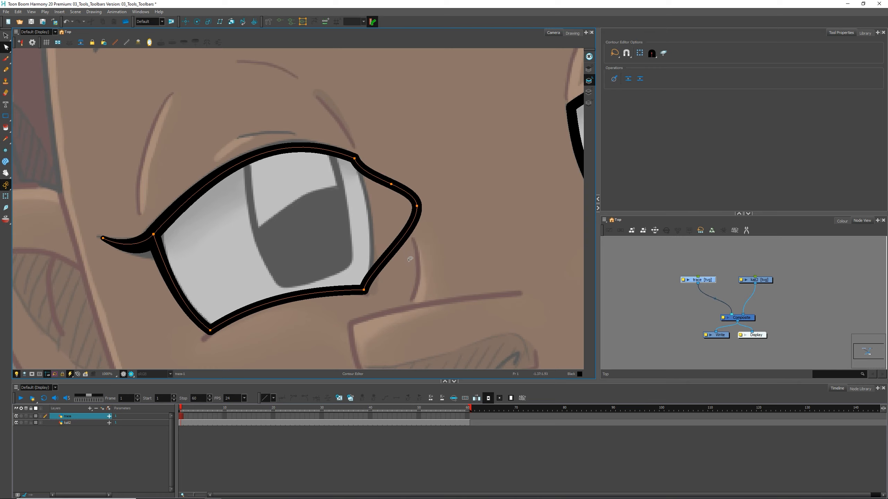
# Step: Undo the outward pull on the left eye outline's inner side and clear the point selection
pyautogui.hotkey('ctrl', 'z')
pyautogui.click(395, 166)
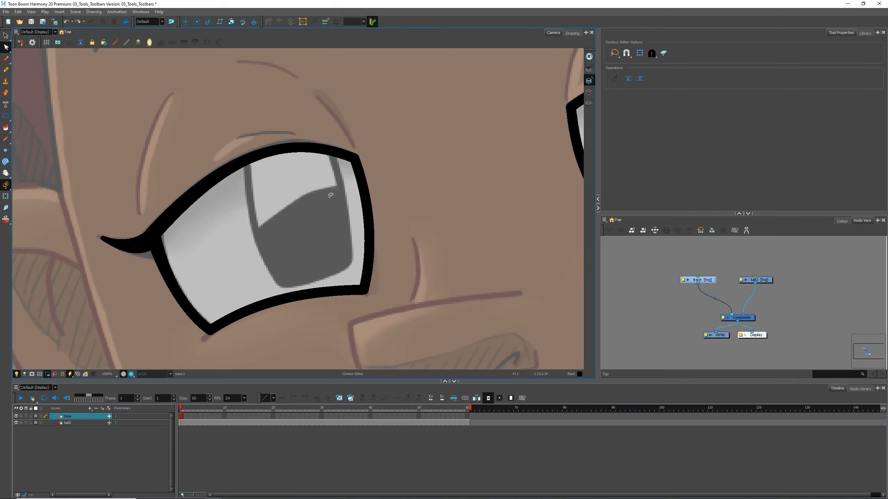
# Step: Try distorting the contour of the right eye outline around its outer corner, and undo the edits
pyautogui.press('1')
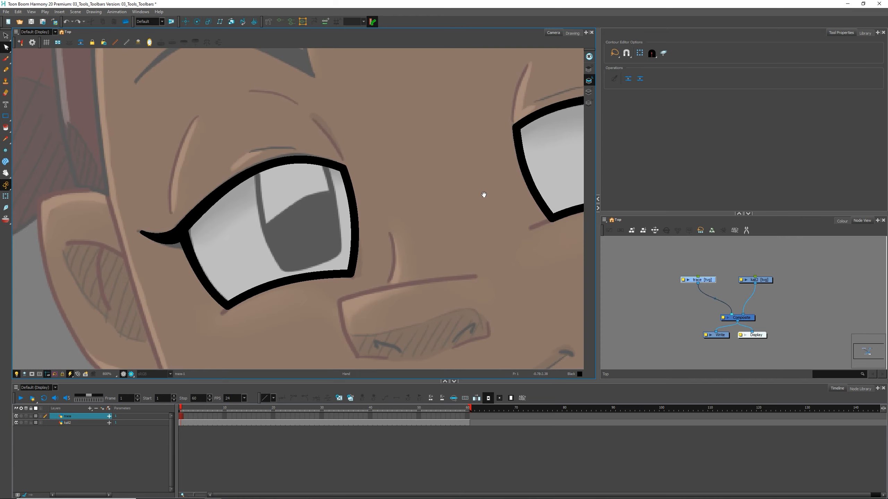
pyautogui.moveTo(483, 194); pyautogui.dragTo(253, 236)
pyautogui.moveTo(409, 87)
pyautogui.mouseDown()
pyautogui.moveTo(387, 96)
pyautogui.moveTo(415, 162)
pyautogui.moveTo(425, 134)
pyautogui.moveTo(382, 180)
pyautogui.moveTo(384, 137)
pyautogui.mouseUp()
pyautogui.scroll(3, 402, 127)
pyautogui.scroll(-2, 303, 179)
pyautogui.moveTo(395, 190); pyautogui.dragTo(408, 210)
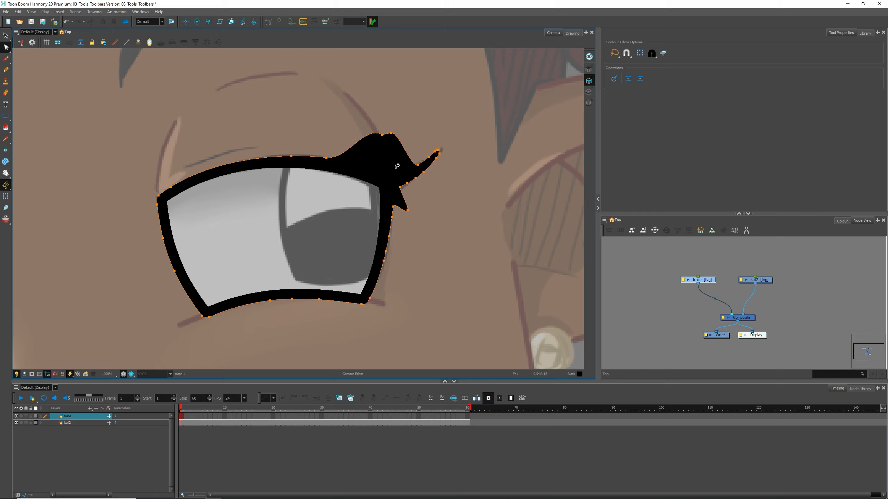
pyautogui.hotkey('ctrl', 'z')
pyautogui.hotkey('ctrl', 'z')
# Step: Lasso all the contour points of the left eye outline
pyautogui.scroll(-2, 412, 110)
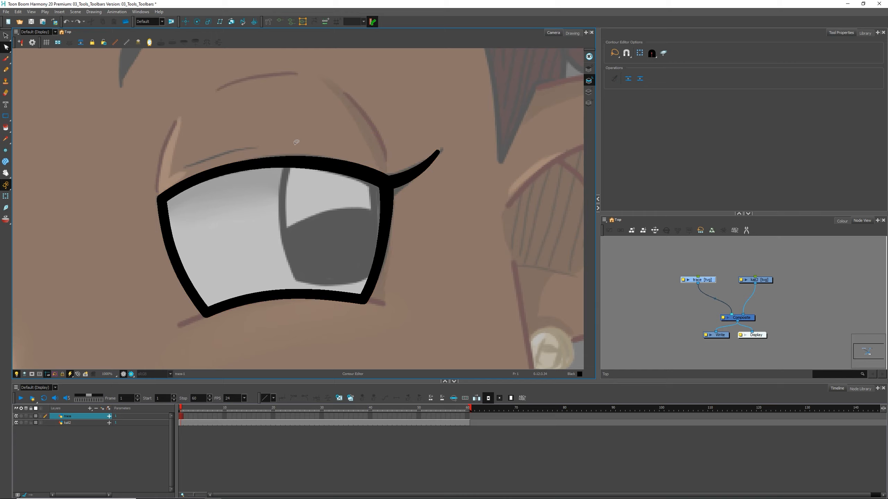
pyautogui.moveTo(165, 224); pyautogui.dragTo(439, 170)
pyautogui.scroll(2, 299, 192)
pyautogui.moveTo(312, 204); pyautogui.dragTo(337, 134)
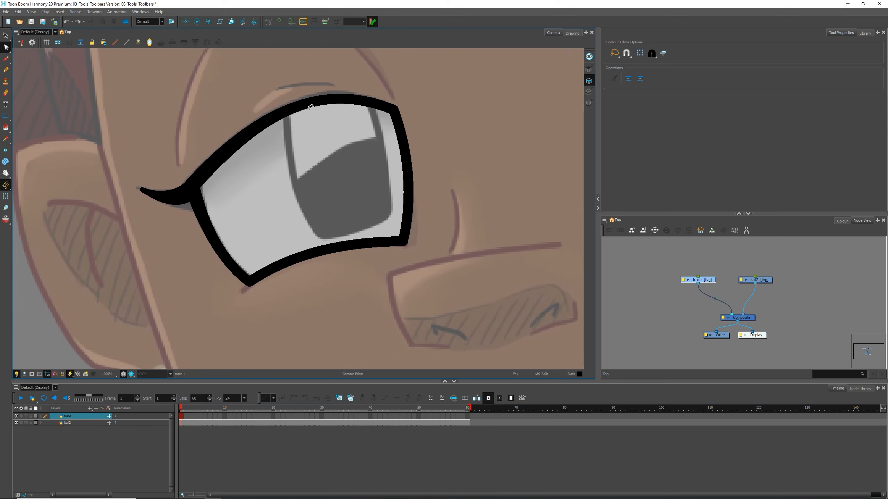
pyautogui.moveTo(252, 82)
pyautogui.mouseDown()
pyautogui.moveTo(433, 196)
pyautogui.moveTo(256, 84)
pyautogui.mouseUp()
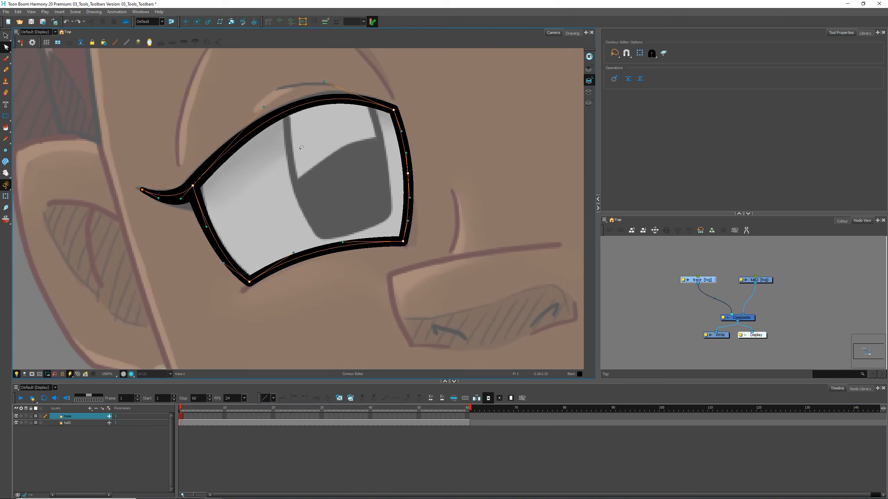
# Step: Turn on the Contour Editor's bounding box, try transforming the selected left eye points, and undo the change
pyautogui.click(641, 52)
pyautogui.moveTo(327, 215); pyautogui.dragTo(311, 223)
pyautogui.hotkey('ctrl', 'z')
pyautogui.click(415, 207)
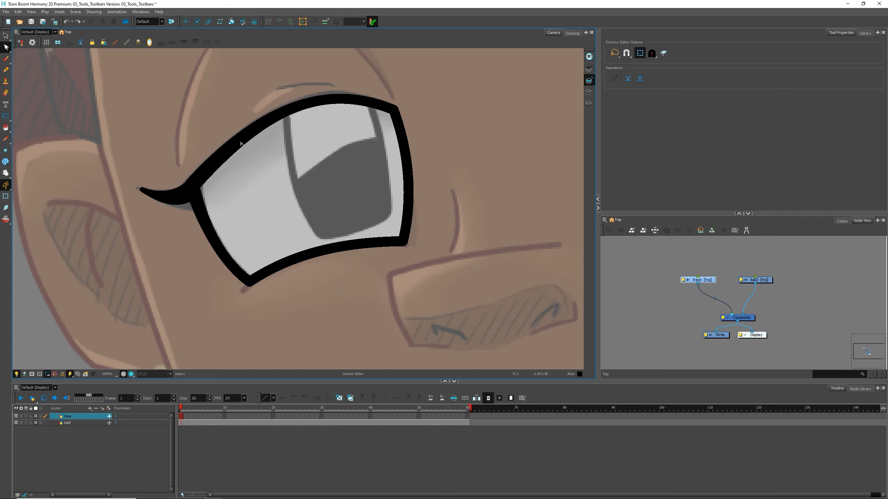
# Step: Switch to the Brush tool
pyautogui.press('1')
pyautogui.press('1')
pyautogui.press('1')
pyautogui.moveTo(414, 159); pyautogui.dragTo(325, 188)
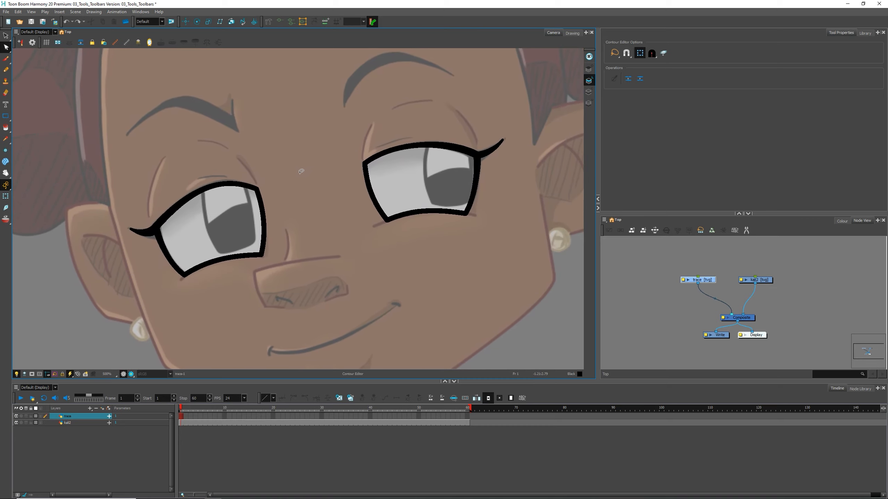
pyautogui.click(5, 59)
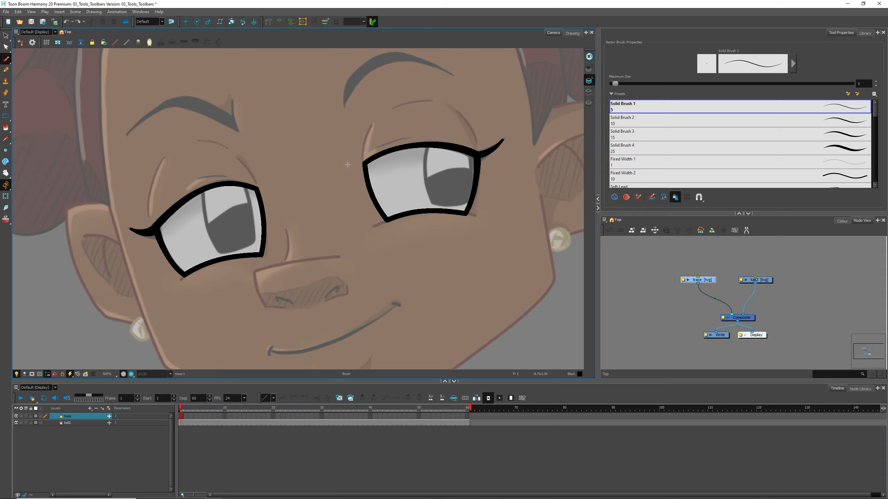
# Step: Trace the light edge of the hair parting with an L-shaped Solid Brush 1 stroke
pyautogui.scroll(-5, 442, 135)
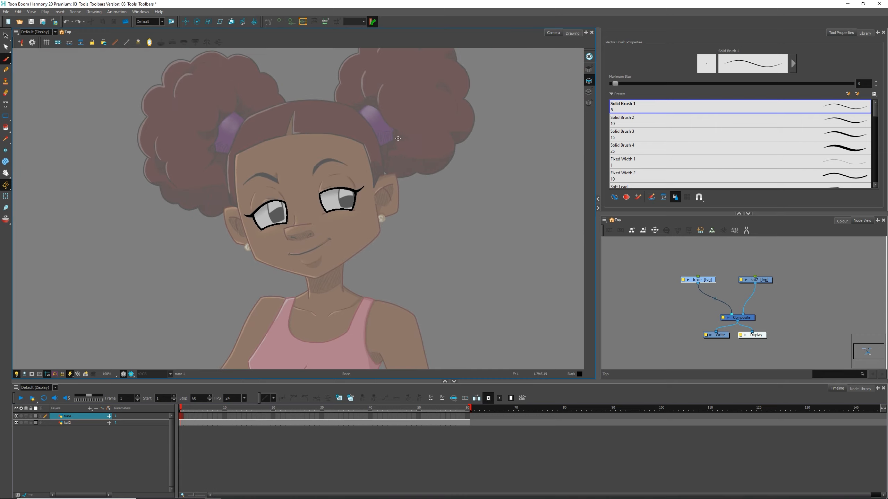
pyautogui.scroll(4, 397, 141)
pyautogui.moveTo(416, 251); pyautogui.dragTo(390, 29)
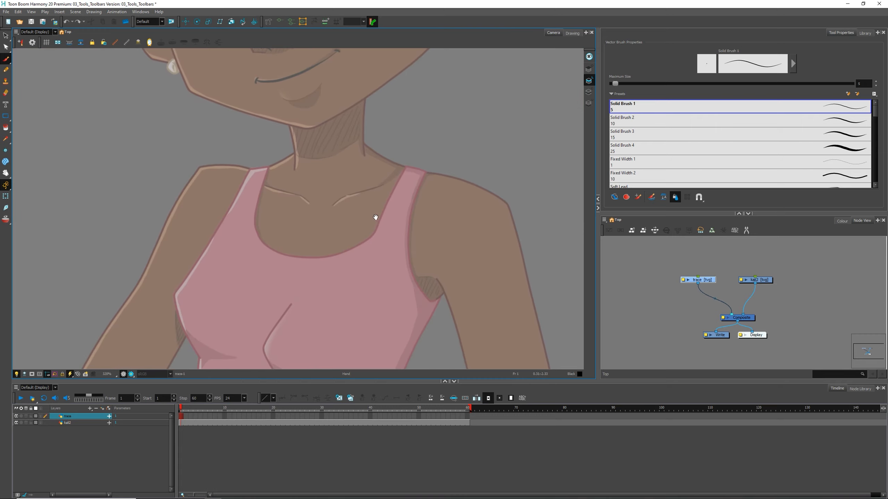
pyautogui.moveTo(385, 100); pyautogui.dragTo(475, 222)
pyautogui.moveTo(279, 49); pyautogui.dragTo(339, 202)
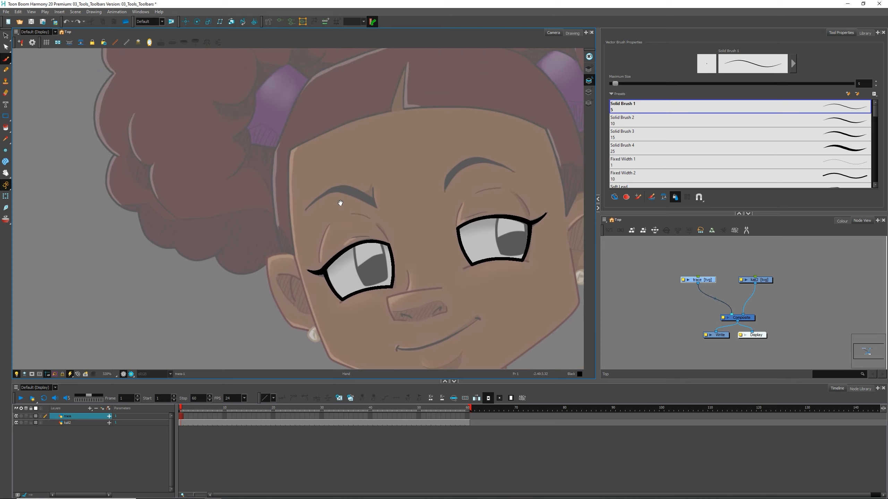
pyautogui.moveTo(398, 131); pyautogui.dragTo(337, 221)
pyautogui.moveTo(426, 164)
pyautogui.mouseDown()
pyautogui.moveTo(301, 190)
pyautogui.moveTo(314, 265)
pyautogui.moveTo(383, 122)
pyautogui.mouseUp()
pyautogui.scroll(3, 303, 138)
pyautogui.moveTo(303, 139); pyautogui.dragTo(318, 214)
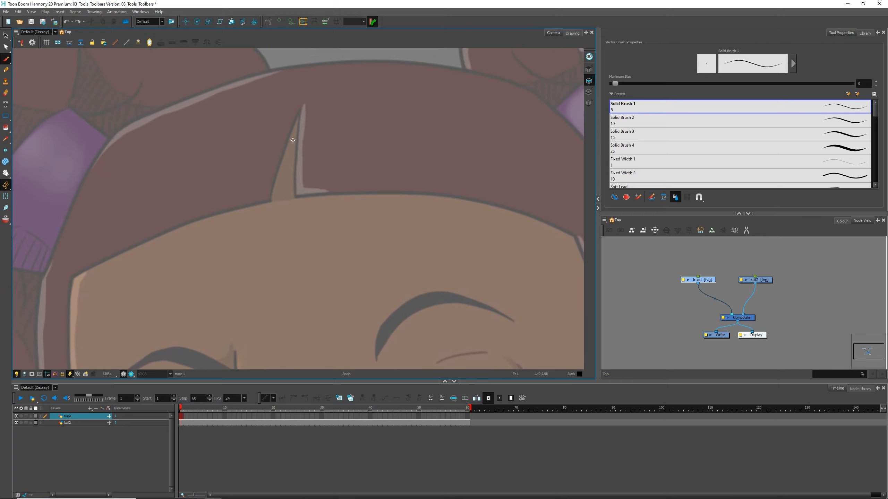
pyautogui.moveTo(305, 105)
pyautogui.mouseDown()
pyautogui.moveTo(297, 181)
pyautogui.moveTo(303, 192)
pyautogui.moveTo(328, 190)
pyautogui.mouseUp()
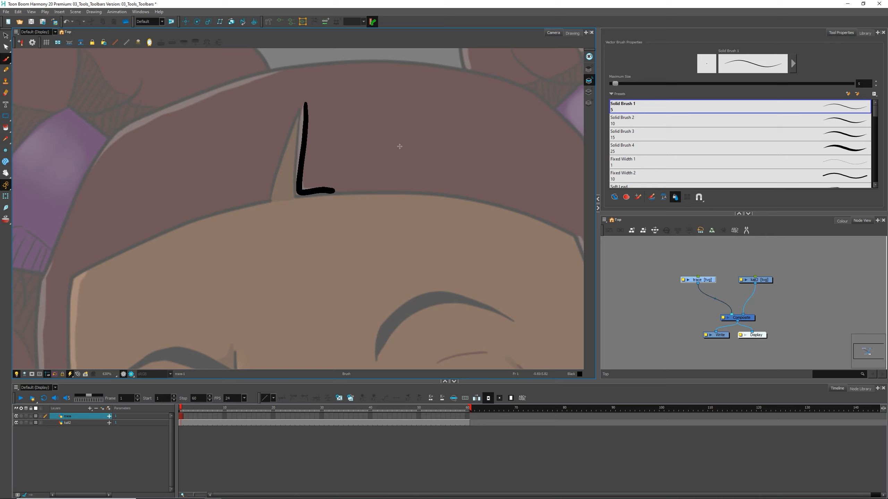
# Step: Sketch a large circle with a small one inside it on the hair, and undo all the brush strokes
pyautogui.moveTo(344, 90)
pyautogui.mouseDown()
pyautogui.moveTo(336, 125)
pyautogui.moveTo(394, 133)
pyautogui.moveTo(434, 164)
pyautogui.moveTo(492, 179)
pyautogui.mouseUp()
pyautogui.hotkey('ctrl', 'z')
pyautogui.moveTo(421, 88)
pyautogui.mouseDown()
pyautogui.moveTo(426, 173)
pyautogui.moveTo(398, 100)
pyautogui.moveTo(399, 121)
pyautogui.moveTo(433, 140)
pyautogui.moveTo(427, 119)
pyautogui.mouseUp()
pyautogui.moveTo(397, 154)
pyautogui.mouseDown()
pyautogui.moveTo(438, 149)
pyautogui.moveTo(394, 157)
pyautogui.mouseUp()
pyautogui.hotkey('ctrl', 'z')
pyautogui.hotkey('ctrl', 'z')
pyautogui.hotkey('ctrl', 'z')
pyautogui.hotkey('ctrl', 'z')
pyautogui.hotkey('ctrl', 'z')
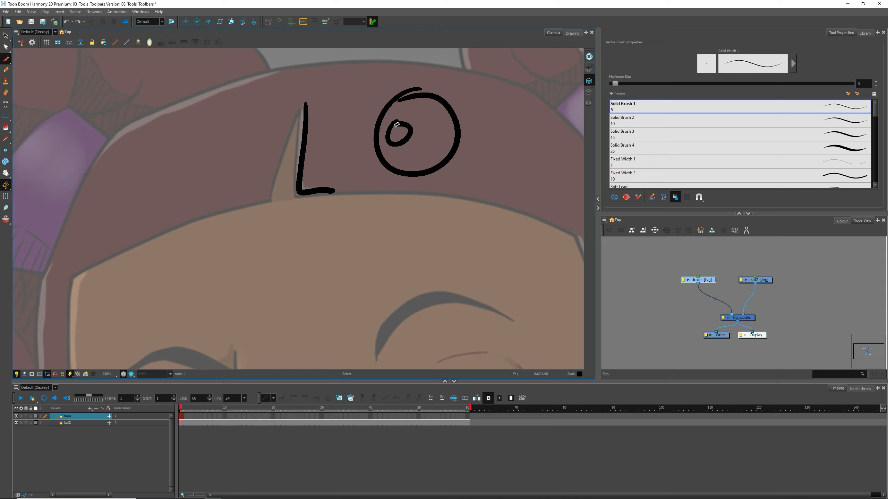
pyautogui.hotkey('ctrl', 'z')
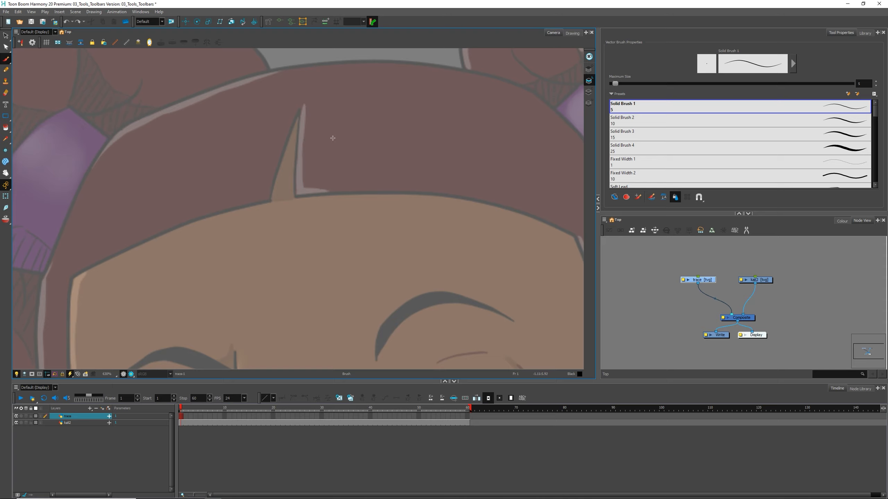
# Step: Try a curved stroke beside the hair parting, undo it, and retrace the parting's light edge with an L-shaped stroke
pyautogui.press('2')
pyautogui.press('2')
pyautogui.moveTo(338, 123); pyautogui.dragTo(342, 180)
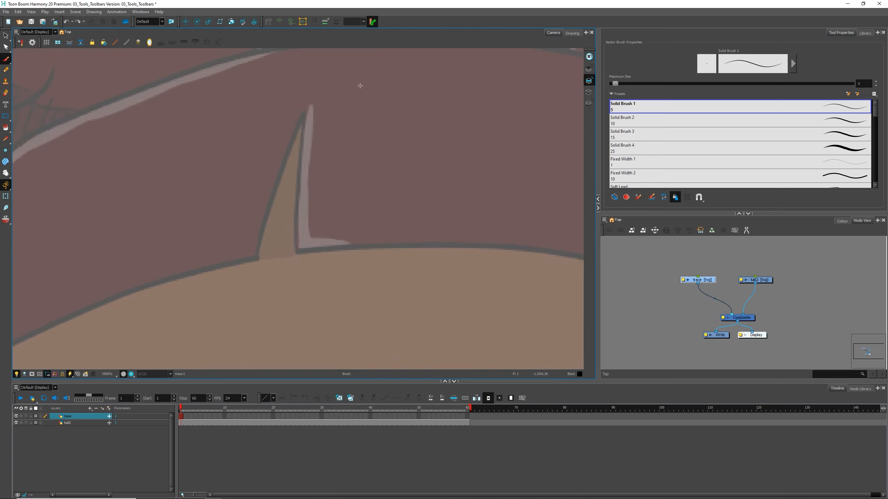
pyautogui.moveTo(365, 75)
pyautogui.mouseDown()
pyautogui.moveTo(361, 166)
pyautogui.moveTo(374, 187)
pyautogui.moveTo(415, 195)
pyautogui.mouseUp()
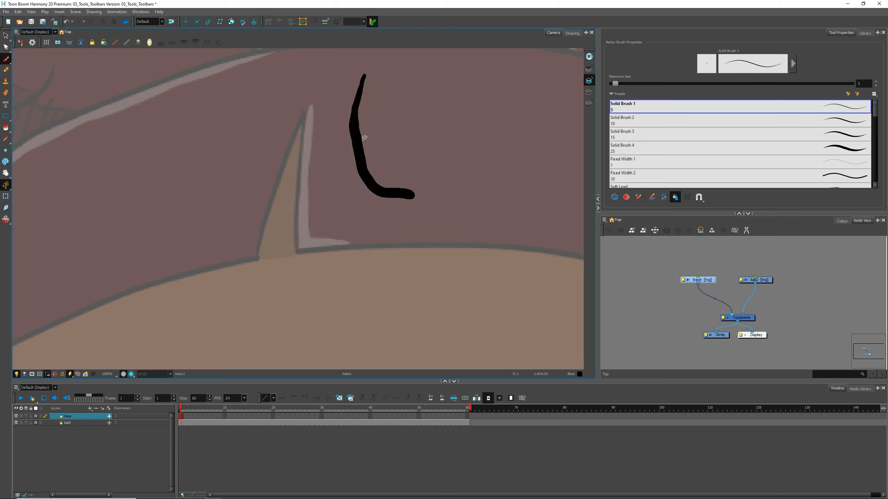
pyautogui.hotkey('ctrl', 'z')
pyautogui.moveTo(312, 104)
pyautogui.mouseDown()
pyautogui.moveTo(309, 243)
pyautogui.moveTo(368, 246)
pyautogui.mouseUp()
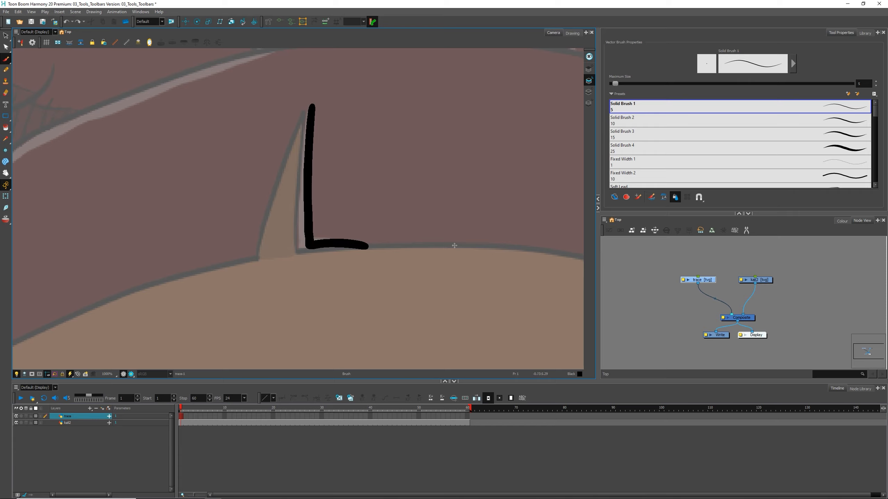
# Step: Increase the brush's maximum size to about 26, try a thick stroke across the hair, and undo both strokes
pyautogui.press('1')
pyautogui.press('1')
pyautogui.press('1')
pyautogui.moveTo(479, 191); pyautogui.dragTo(351, 209)
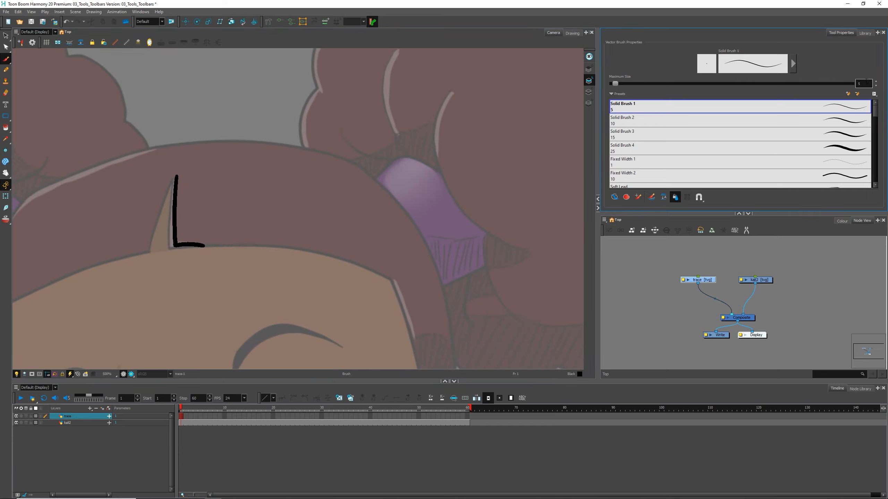
pyautogui.moveTo(615, 84); pyautogui.dragTo(628, 84)
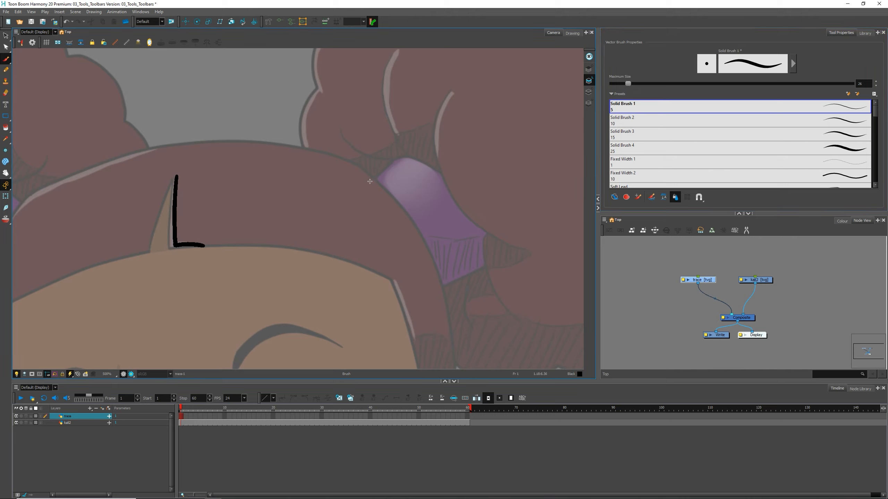
pyautogui.moveTo(318, 150)
pyautogui.mouseDown()
pyautogui.moveTo(344, 209)
pyautogui.moveTo(395, 226)
pyautogui.moveTo(466, 278)
pyautogui.moveTo(507, 290)
pyautogui.mouseUp()
pyautogui.hotkey('ctrl', 'z')
pyautogui.hotkey('ctrl', 'z')
# Step: Try a stroke across the hair with the Pastel 2 brush preset, and undo it
pyautogui.scroll(-2, 874, 115)
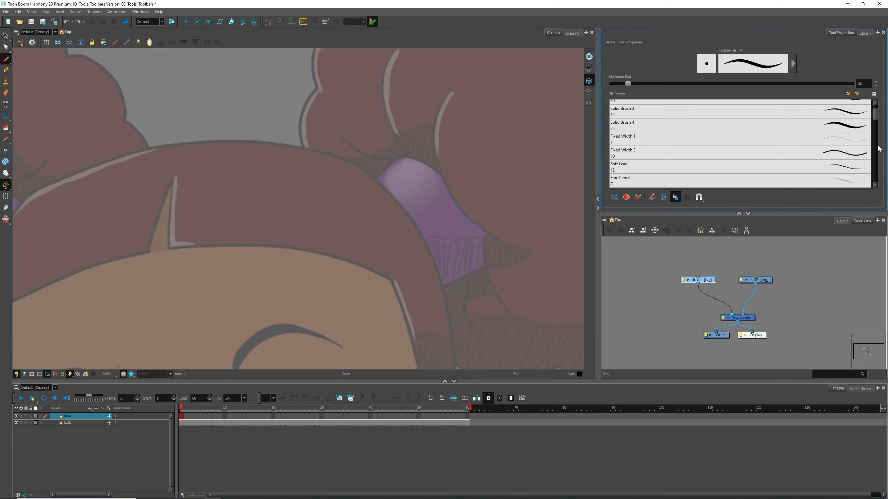
pyautogui.scroll(-5, 879, 149)
pyautogui.click(810, 143)
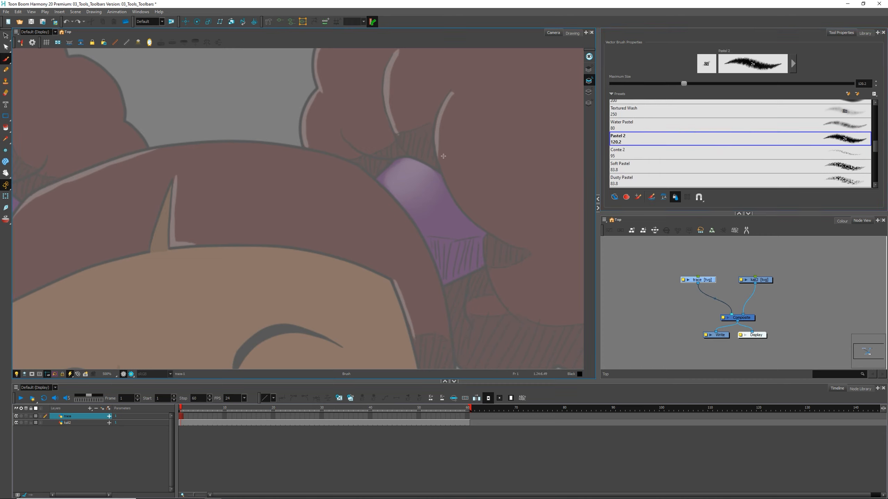
pyautogui.moveTo(182, 140)
pyautogui.mouseDown()
pyautogui.moveTo(224, 189)
pyautogui.moveTo(381, 224)
pyautogui.moveTo(531, 287)
pyautogui.mouseUp()
pyautogui.hotkey('ctrl', 'z')
# Step: Try a textured stroke over the hair tie with the Soft Pastel preset, and undo it
pyautogui.click(693, 171)
pyautogui.moveTo(349, 140)
pyautogui.mouseDown()
pyautogui.moveTo(388, 231)
pyautogui.moveTo(521, 300)
pyautogui.mouseUp()
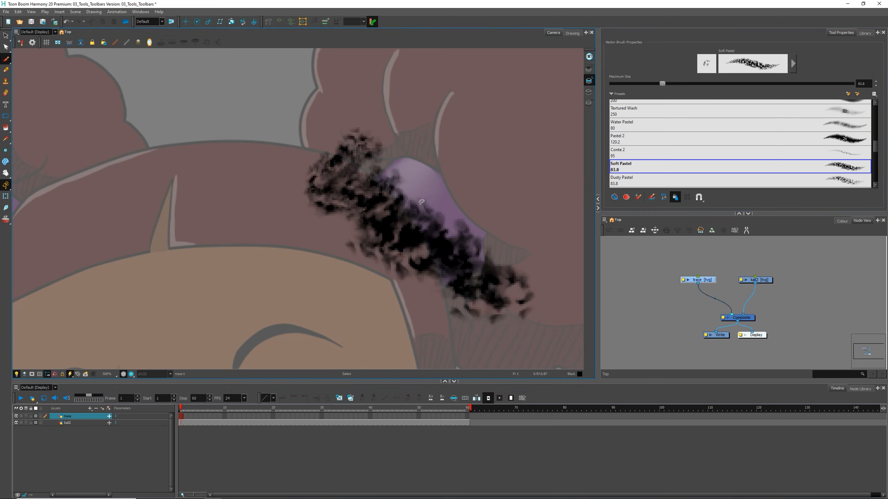
pyautogui.hotkey('ctrl', 'z')
# Step: Try a wavy stroke across the hair with the Soft Lead preset, and undo it
pyautogui.moveTo(875, 148); pyautogui.dragTo(870, 125)
pyautogui.click(869, 125)
pyautogui.moveTo(341, 151)
pyautogui.mouseDown()
pyautogui.moveTo(286, 163)
pyautogui.moveTo(412, 284)
pyautogui.moveTo(454, 287)
pyautogui.mouseUp()
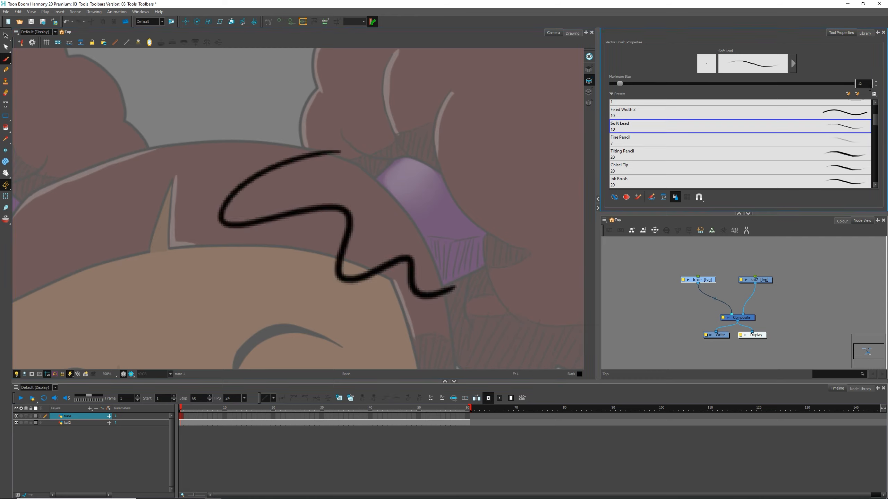
pyautogui.hotkey('ctrl', 'z')
# Step: Return to the Solid Brush 1 preset, inspect a wavy test stroke over the hair and hair tie, and undo it
pyautogui.scroll(3, 814, 105)
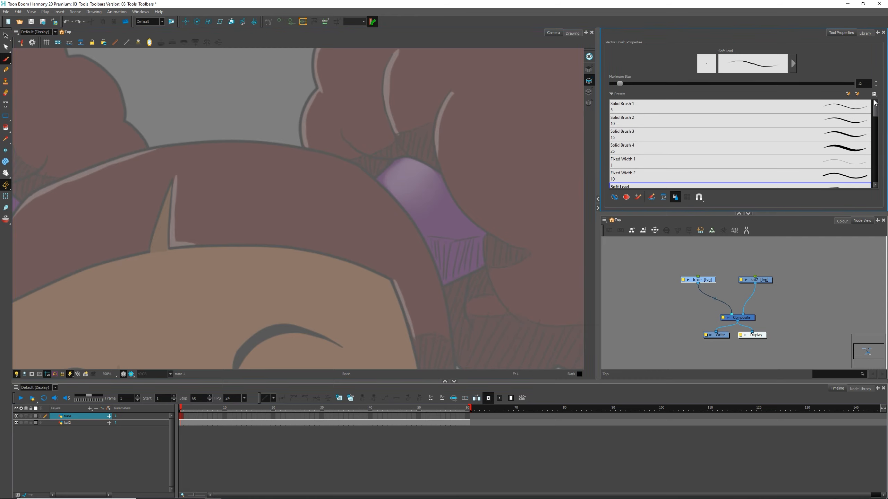
pyautogui.click(814, 105)
pyautogui.moveTo(297, 155)
pyautogui.mouseDown()
pyautogui.moveTo(357, 210)
pyautogui.moveTo(519, 243)
pyautogui.mouseUp()
pyautogui.press('2')
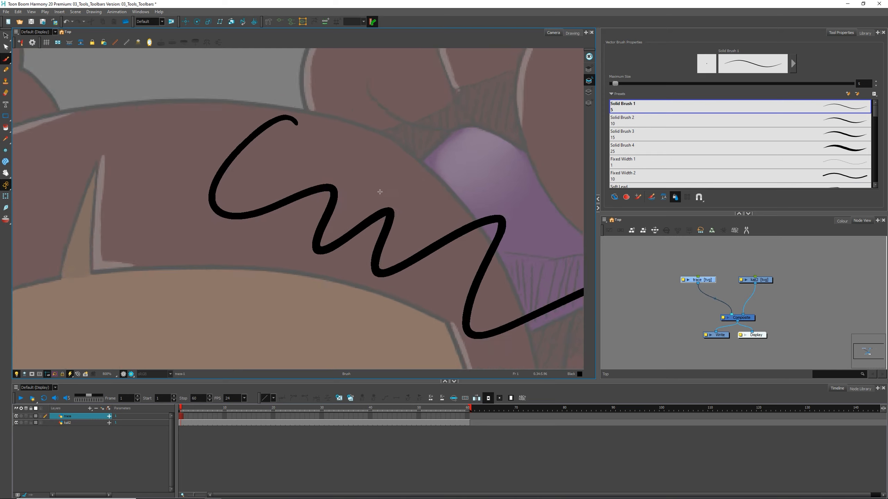
pyautogui.press('2')
pyautogui.press('1')
pyautogui.press('1')
pyautogui.press('1')
pyautogui.press('1')
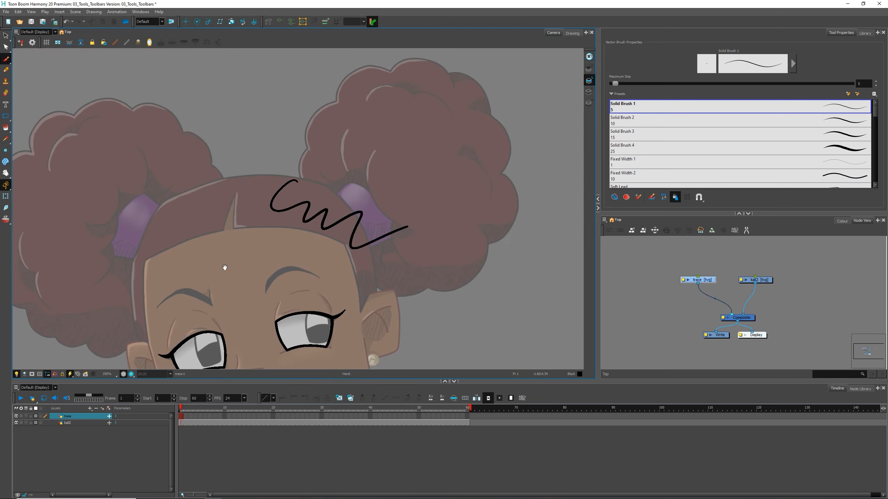
pyautogui.moveTo(224, 267); pyautogui.dragTo(378, 179)
pyautogui.hotkey('ctrl', 'z')
# Step: Draw a closed freeform shape on the forehead between the eyebrows with Solid Brush 1, and undo it
pyautogui.press('2')
pyautogui.press('2')
pyautogui.press('2')
pyautogui.moveTo(435, 180); pyautogui.dragTo(355, 140)
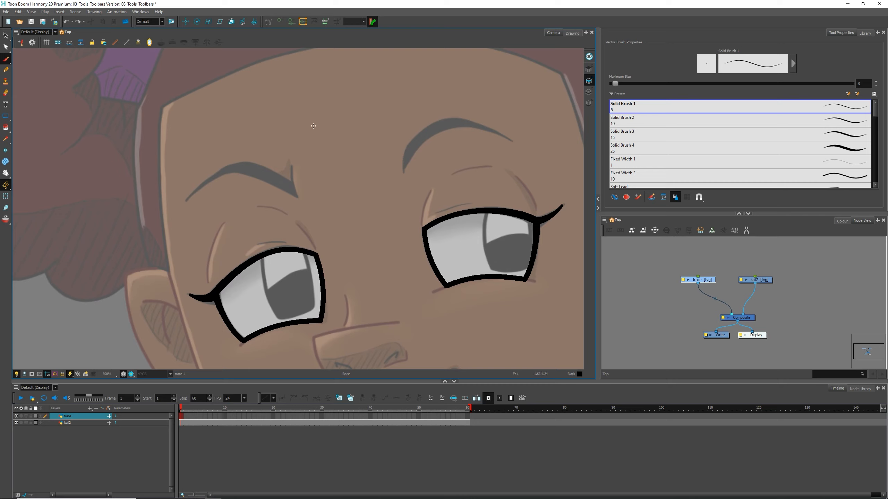
pyautogui.moveTo(339, 103)
pyautogui.mouseDown()
pyautogui.moveTo(284, 136)
pyautogui.moveTo(333, 198)
pyautogui.moveTo(379, 166)
pyautogui.moveTo(355, 67)
pyautogui.moveTo(341, 101)
pyautogui.mouseUp()
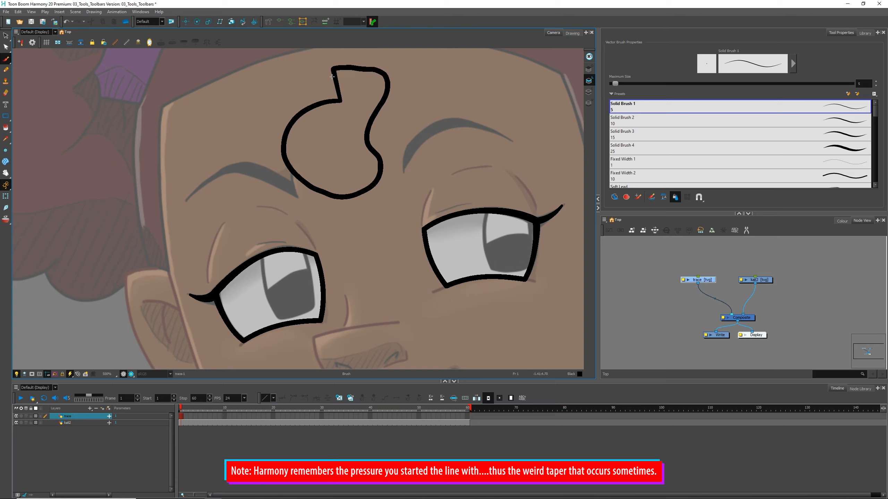
pyautogui.hotkey('ctrl', 'z')
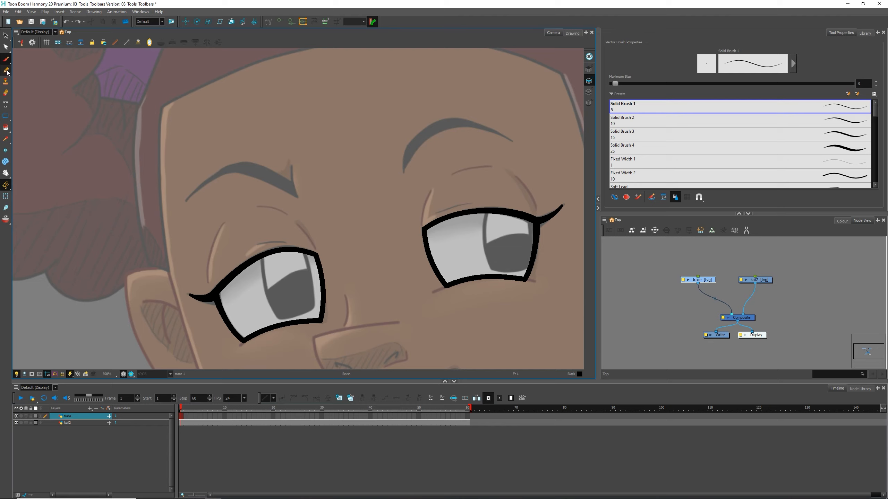
# Step: Switch to the Pencil tool and try a wavy Pencil 1 stroke across the forehead, undoing it
pyautogui.click(6, 72)
pyautogui.scroll(1, 366, 206)
pyautogui.scroll(1, 365, 205)
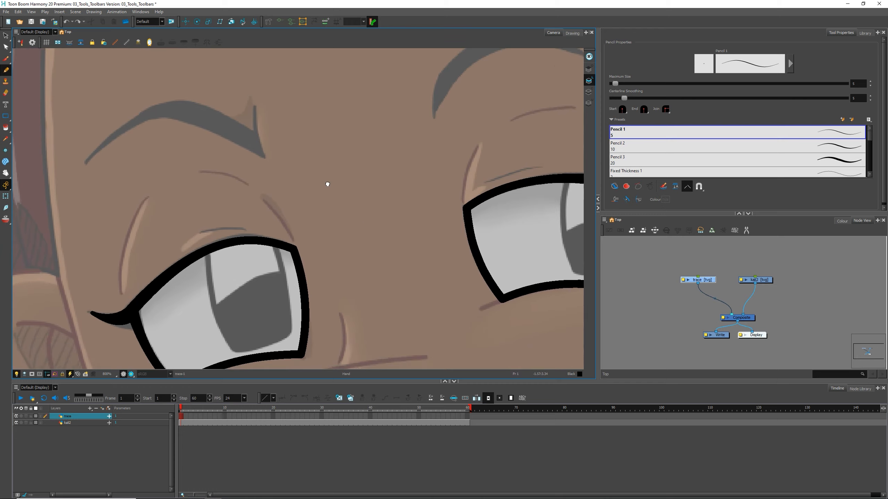
pyautogui.moveTo(269, 53)
pyautogui.mouseDown()
pyautogui.moveTo(266, 104)
pyautogui.moveTo(307, 89)
pyautogui.moveTo(324, 129)
pyautogui.moveTo(480, 132)
pyautogui.mouseUp()
pyautogui.scroll(-1, 432, 140)
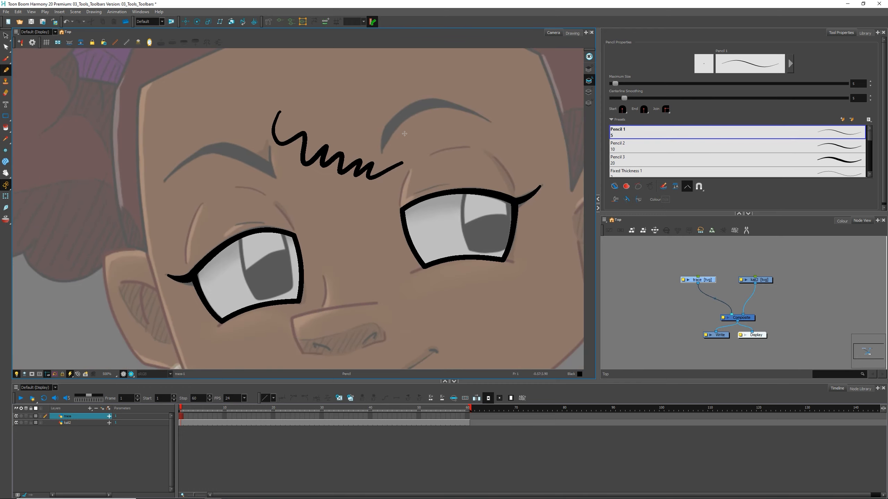
pyautogui.scroll(-1, 356, 150)
pyautogui.scroll(1, 317, 105)
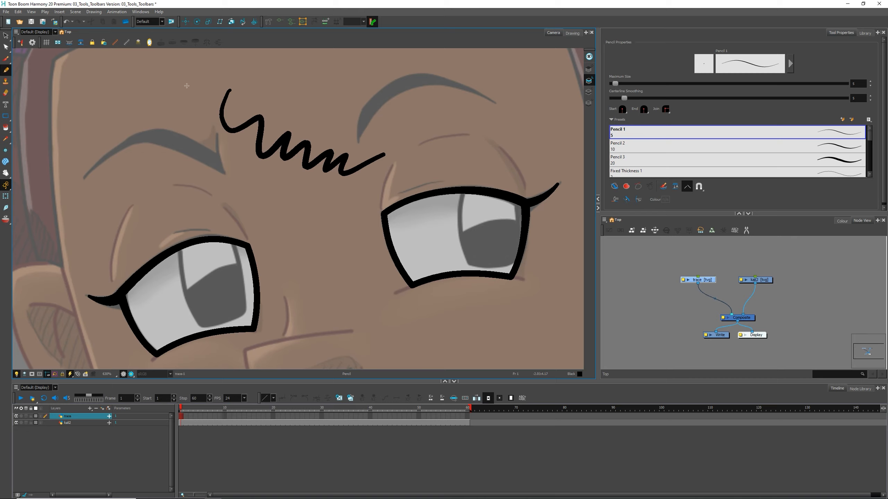
pyautogui.hotkey('ctrl', 'z')
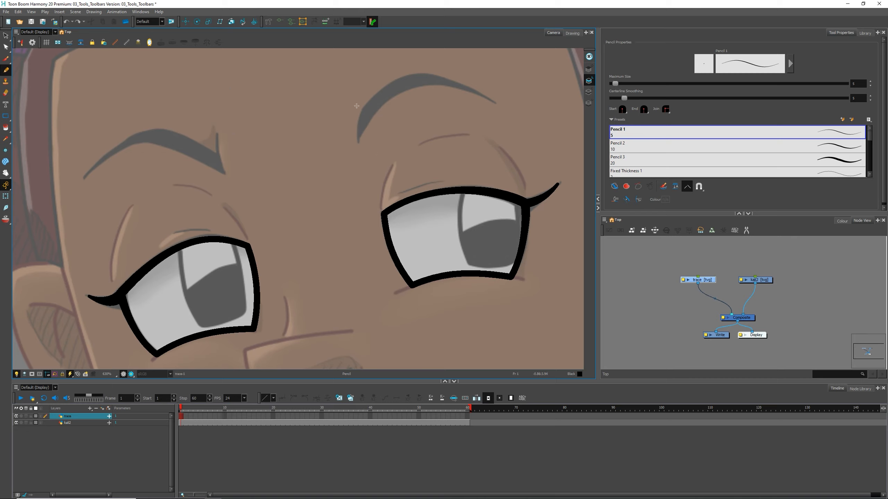
# Step: Trace the short crease lines above both eyes with Pencil 1 strokes
pyautogui.moveTo(473, 136); pyautogui.dragTo(421, 147)
pyautogui.moveTo(173, 183); pyautogui.dragTo(210, 192)
# Step: Select the pencil outline of the character's eye beside the eyelash on the left to inspect its centre line
pyautogui.hotkey('alt', 's')
pyautogui.scroll(3, 497, 137)
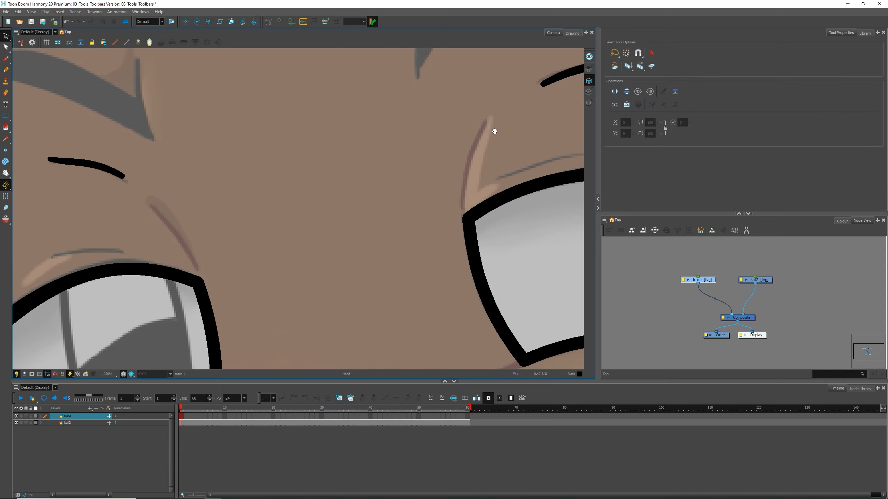
pyautogui.moveTo(495, 131); pyautogui.dragTo(601, 86)
pyautogui.click(263, 224)
pyautogui.press('space')
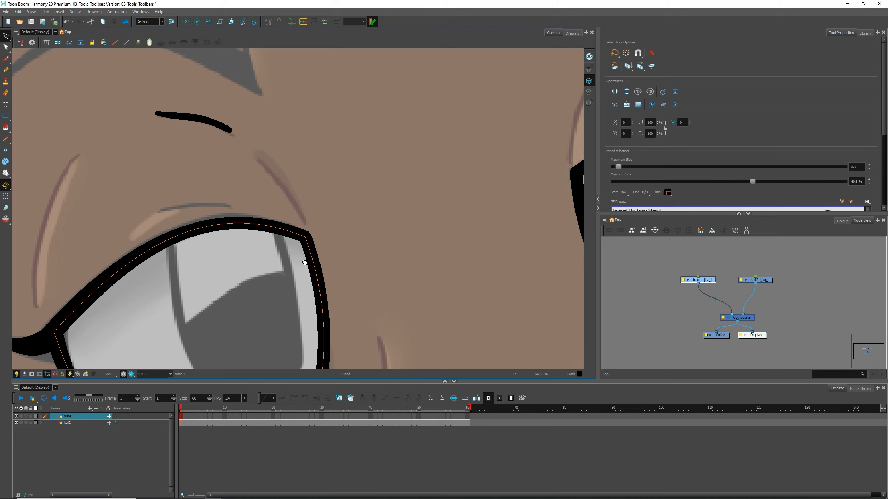
pyautogui.moveTo(304, 261); pyautogui.dragTo(273, 170)
pyautogui.press('2')
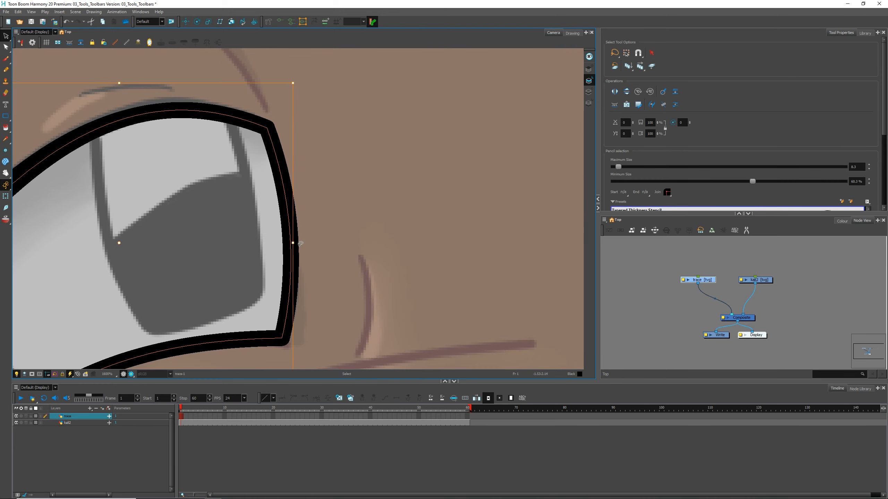
# Step: With the Contour Editor, try pulling the middle point of the left eye outline's inner edge into the iris, and undo it
pyautogui.hotkey('alt', 'q')
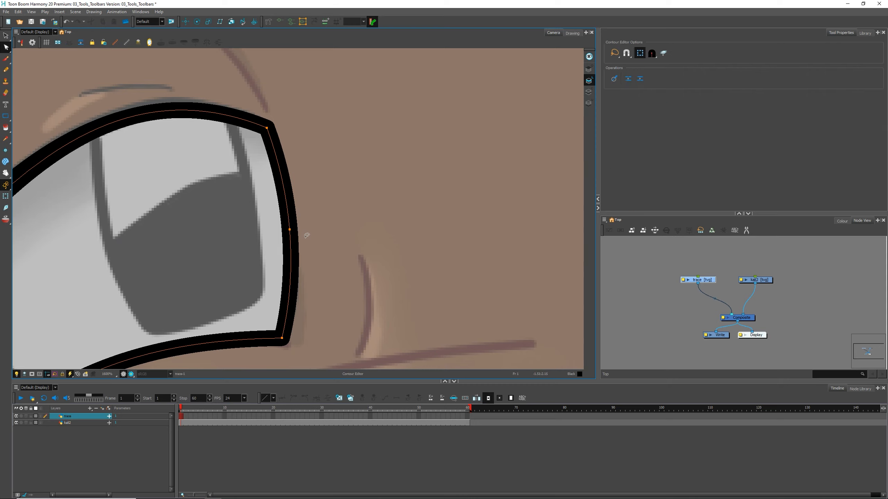
pyautogui.moveTo(290, 230); pyautogui.dragTo(153, 220)
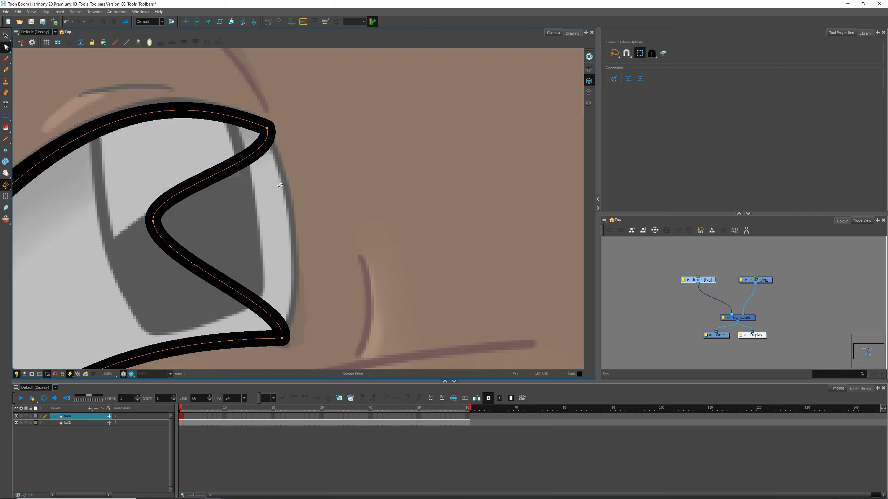
pyautogui.hotkey('ctrl', 'z')
pyautogui.scroll(-3, 281, 196)
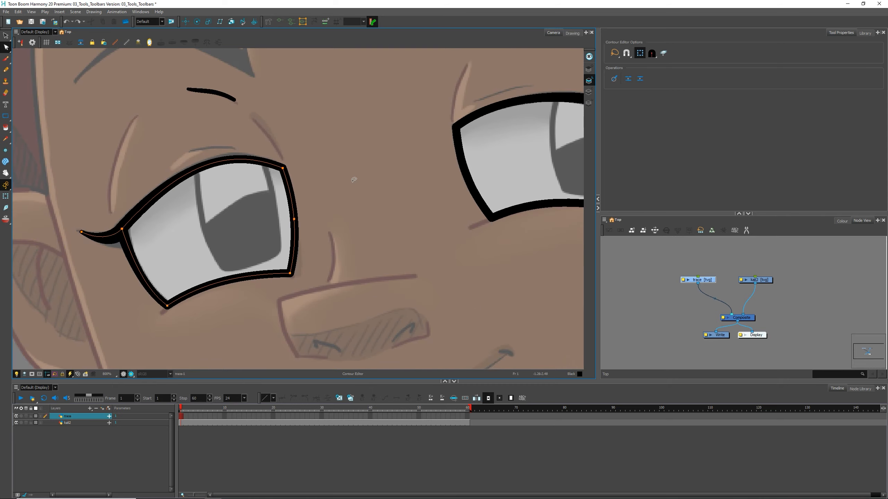
# Step: Try raising the outer and inner contour points of the right eye's brush-drawn upper lid well above the traced shape
pyautogui.scroll(2, 224, 224)
pyautogui.scroll(2, 356, 139)
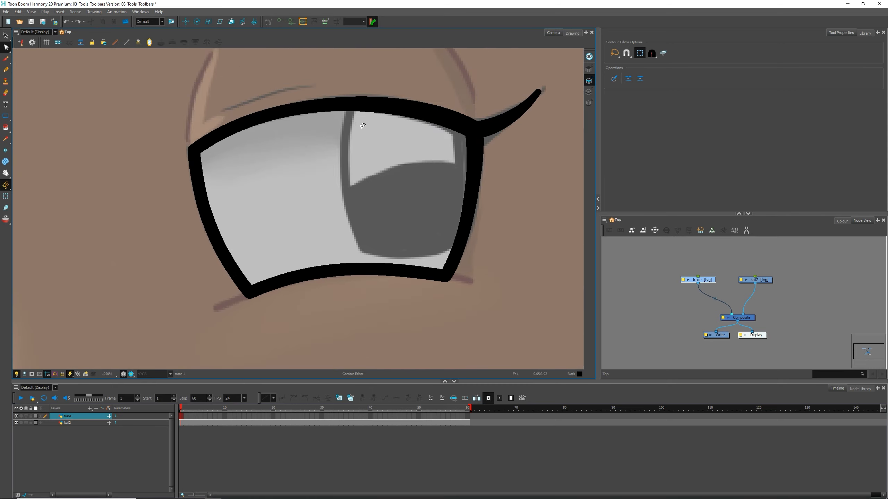
pyautogui.scroll(1, 364, 127)
pyautogui.press('1')
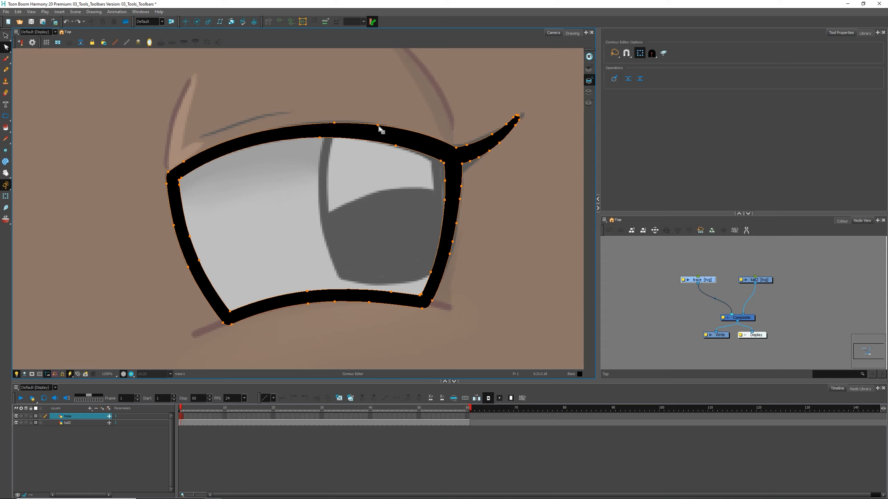
pyautogui.moveTo(379, 128); pyautogui.dragTo(389, 88)
pyautogui.moveTo(332, 128); pyautogui.dragTo(325, 85)
pyautogui.moveTo(320, 138); pyautogui.dragTo(321, 97)
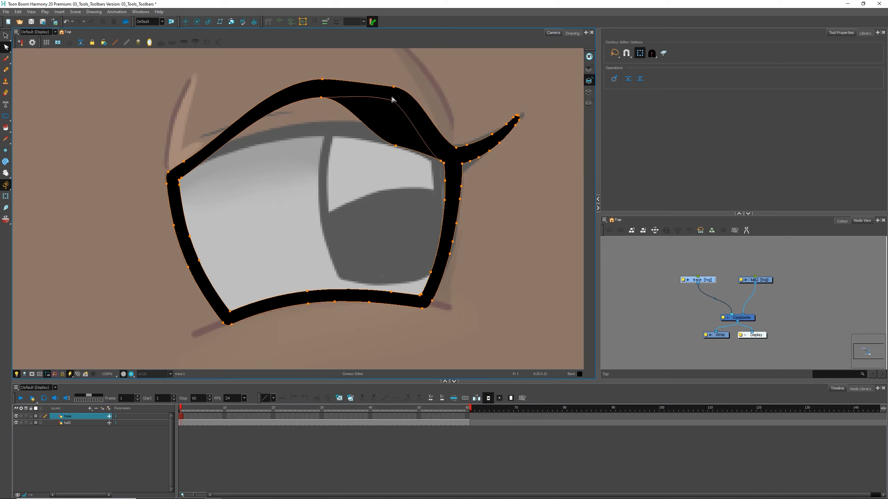
pyautogui.moveTo(392, 98); pyautogui.dragTo(393, 102)
pyautogui.click(525, 81)
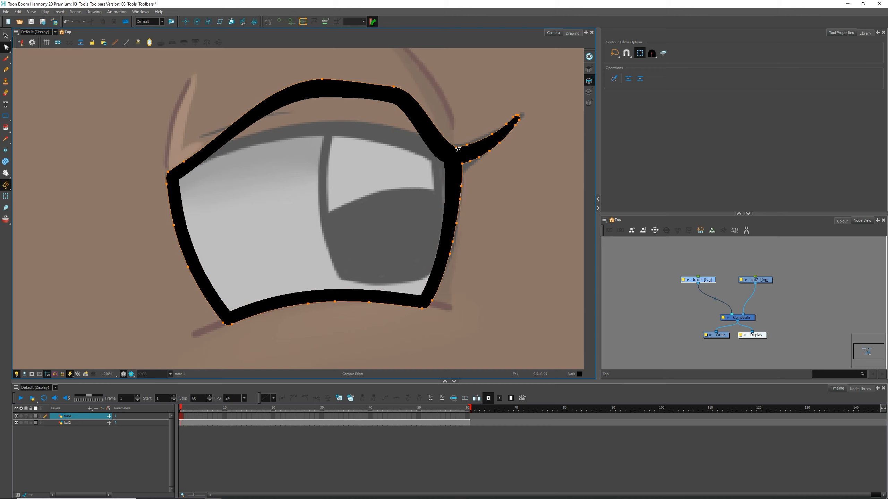
# Step: Try adjusting and deleting the contour point where the right eye's lash meets the lid, and undo all the lid edits
pyautogui.moveTo(456, 148)
pyautogui.mouseDown()
pyautogui.moveTo(454, 126)
pyautogui.moveTo(467, 116)
pyautogui.moveTo(454, 117)
pyautogui.mouseUp()
pyautogui.press('Delete')
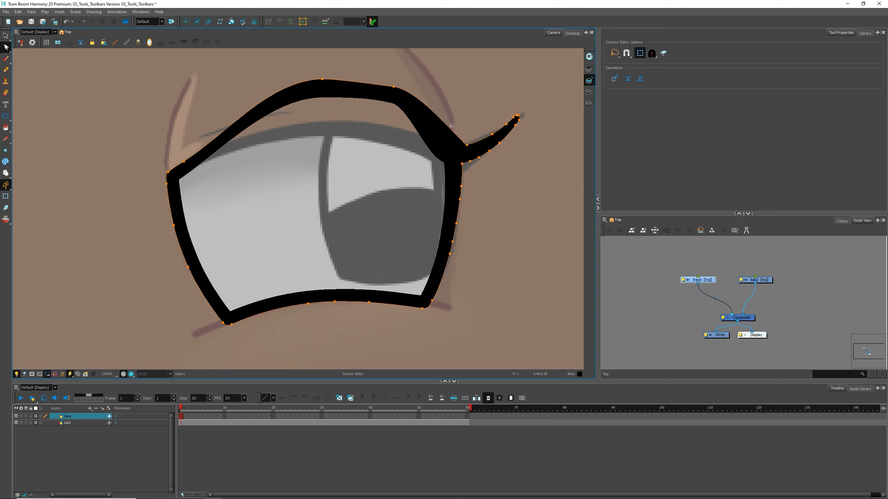
pyautogui.hotkey('ctrl', 'z')
pyautogui.hotkey('ctrl', 'z')
pyautogui.hotkey('ctrl', 'z')
pyautogui.hotkey('ctrl', 'z')
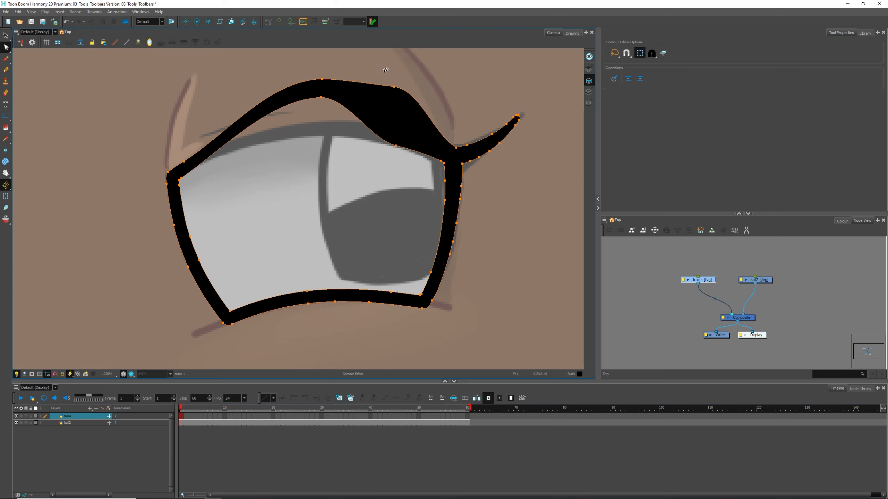
pyautogui.hotkey('ctrl', 'z')
pyautogui.hotkey('ctrl', 'z')
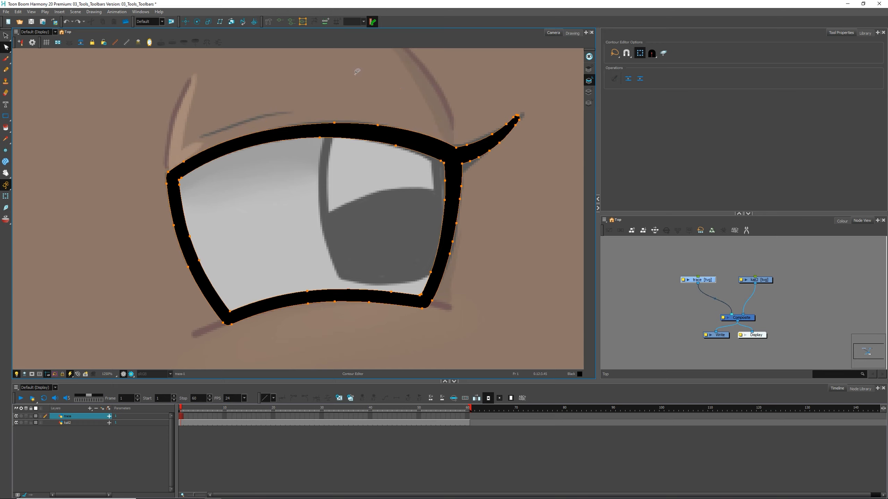
pyautogui.click(370, 73)
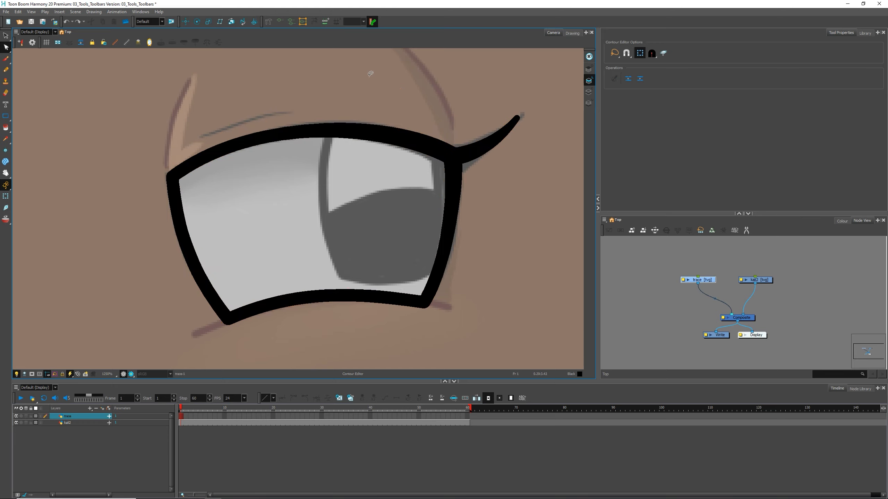
# Step: Switch to the Centerline Editor and try pulling the right eye outline's upper outer corner upward, undoing it
pyautogui.click(6, 61)
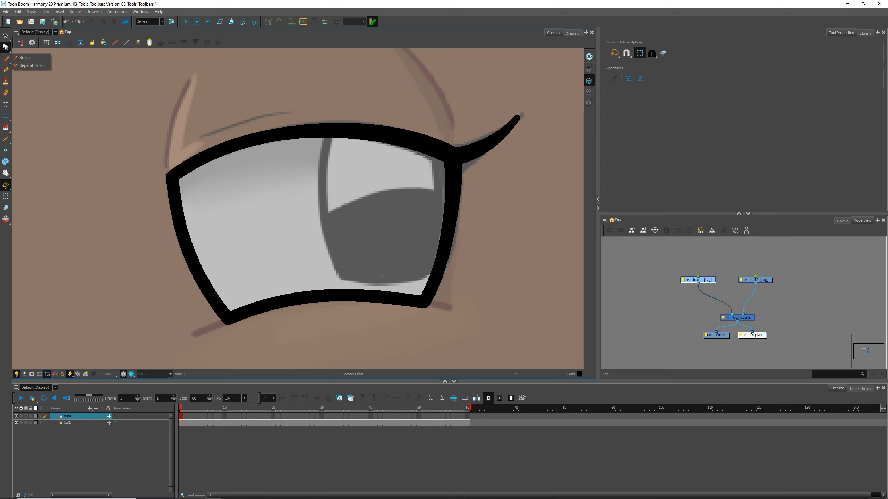
pyautogui.click(6, 49)
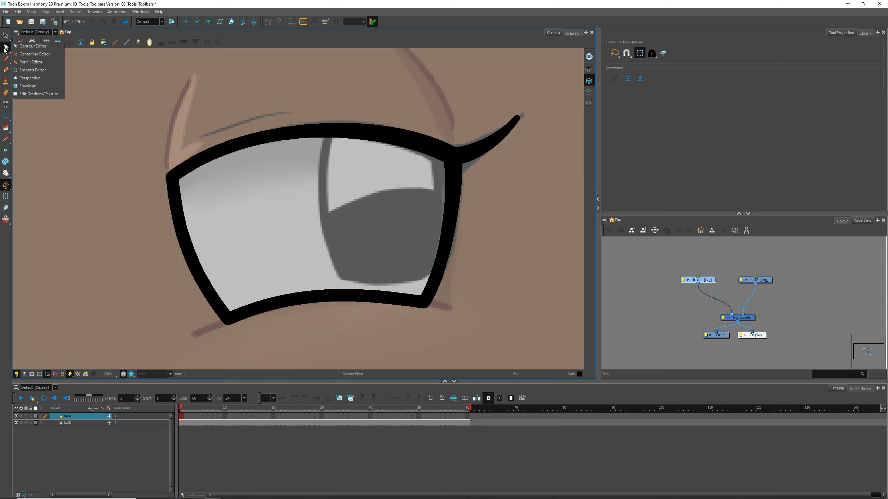
pyautogui.click(37, 55)
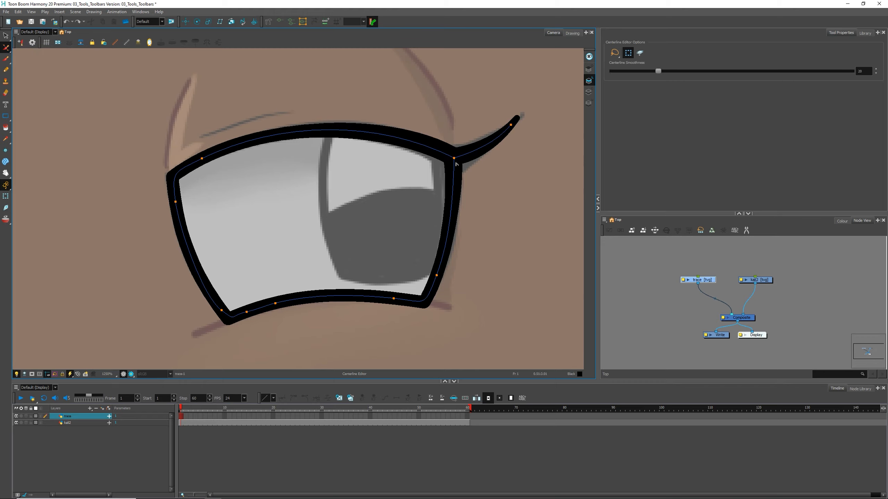
pyautogui.moveTo(456, 163); pyautogui.dragTo(433, 116)
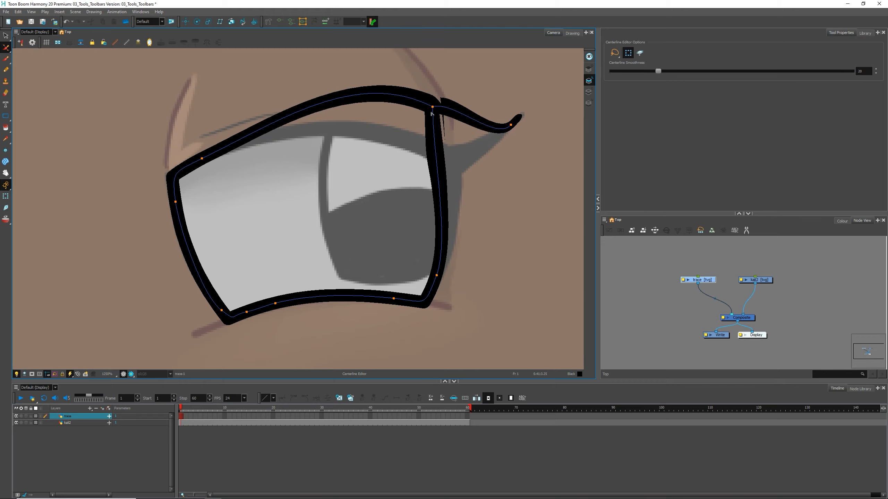
pyautogui.hotkey('ctrl', 'z')
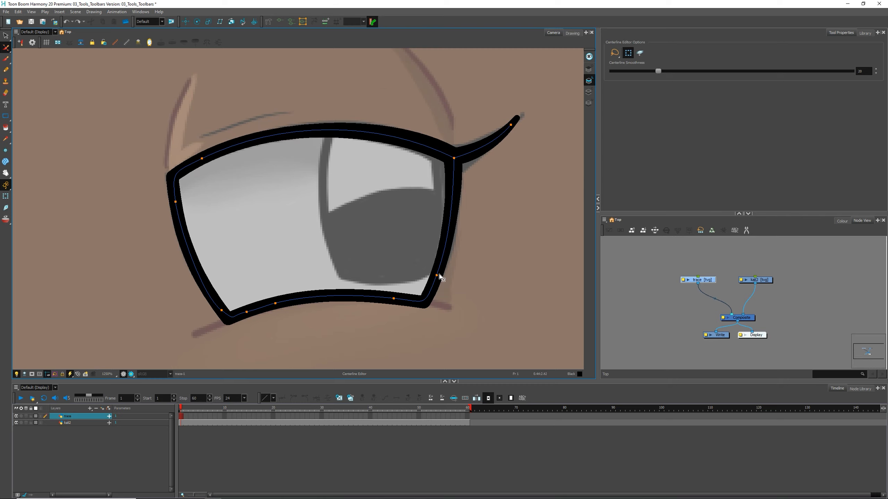
# Step: Try moving the right eye's lower outer centreline point outward and then into the iris, and undo these moves
pyautogui.moveTo(437, 276)
pyautogui.mouseDown()
pyautogui.moveTo(479, 289)
pyautogui.moveTo(493, 272)
pyautogui.moveTo(491, 256)
pyautogui.mouseUp()
pyautogui.click(491, 255)
pyautogui.moveTo(507, 218); pyautogui.dragTo(457, 225)
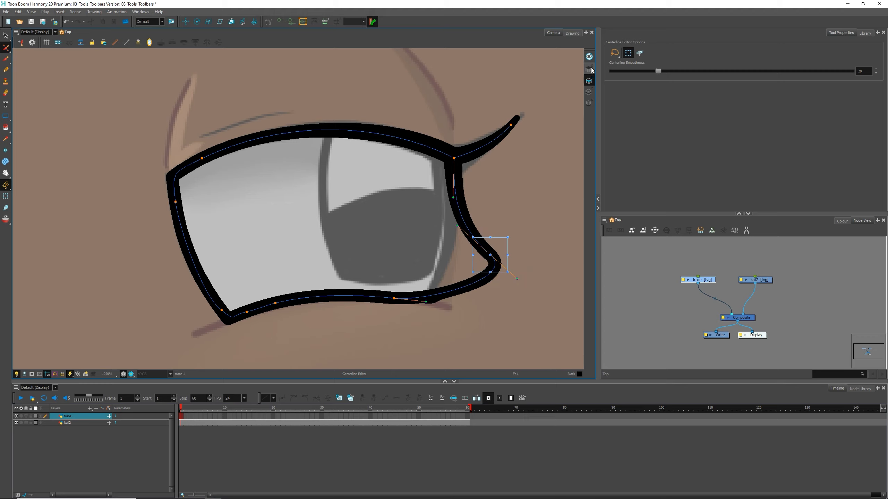
pyautogui.moveTo(490, 255); pyautogui.dragTo(416, 260)
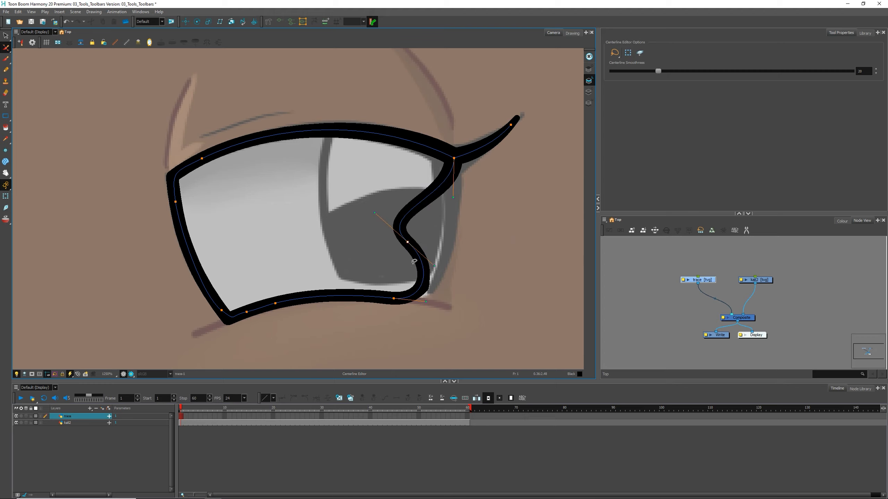
pyautogui.hotkey('ctrl', 'z')
pyautogui.hotkey('ctrl', 'z')
pyautogui.hotkey('ctrl', 'z')
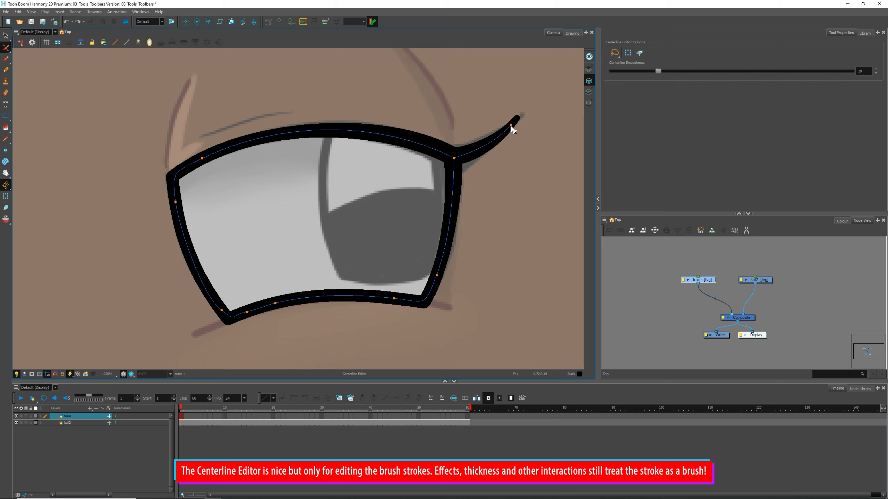
# Step: Try bending the right eye's lash upward and downward by its centreline tip point and handles, and undo the changes
pyautogui.moveTo(484, 102); pyautogui.dragTo(487, 75)
pyautogui.moveTo(469, 107); pyautogui.dragTo(461, 87)
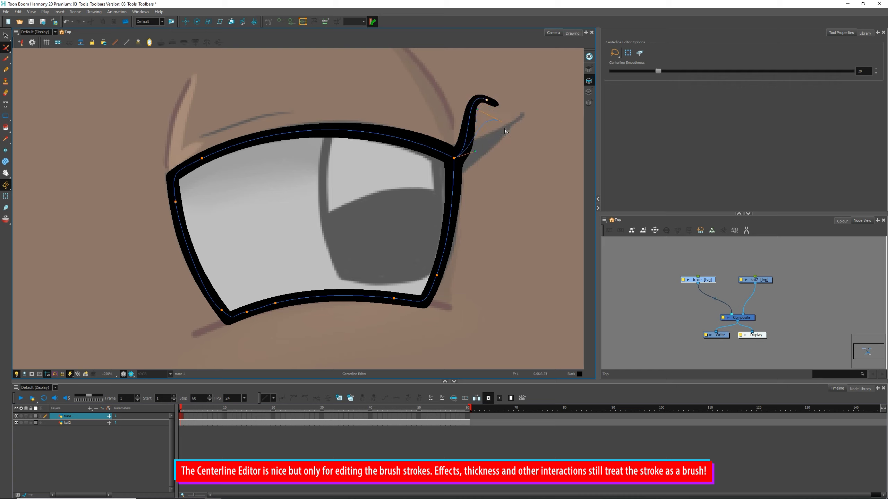
pyautogui.moveTo(519, 189); pyautogui.dragTo(514, 158)
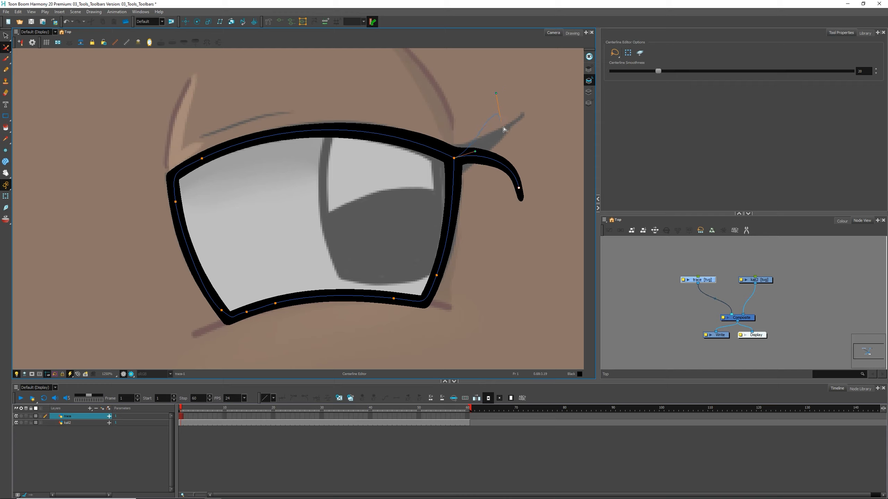
pyautogui.hotkey('ctrl', 'z')
pyautogui.hotkey('ctrl', 'z')
pyautogui.hotkey('ctrl', 'z')
pyautogui.hotkey('ctrl', 'z')
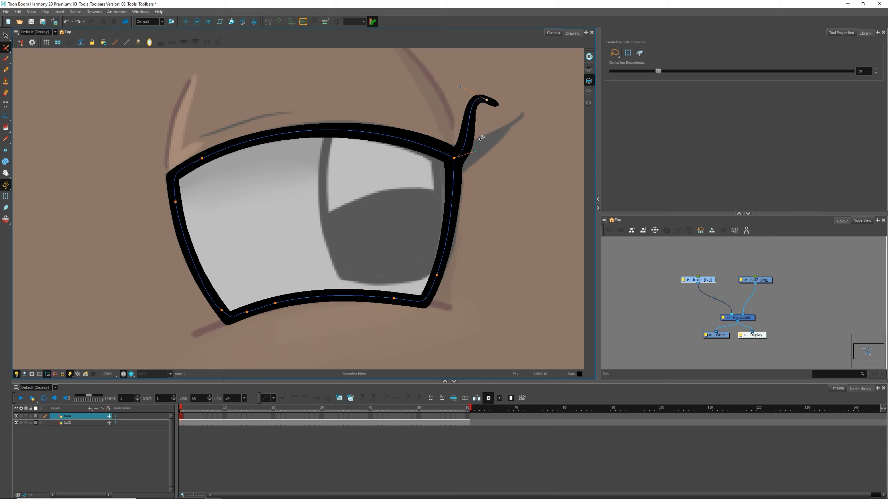
pyautogui.hotkey('ctrl', 'z')
pyautogui.hotkey('ctrl', 'z')
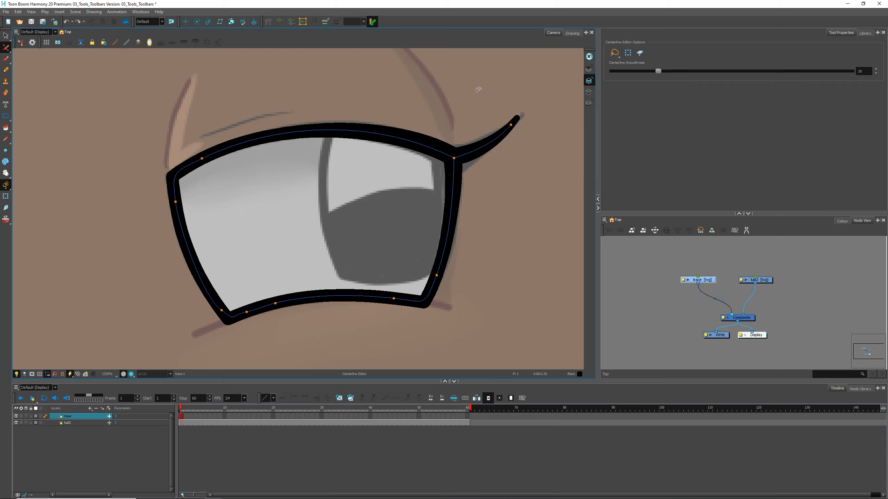
# Step: Return to the Contour Editor with both eye outlines in view
pyautogui.press('2')
pyautogui.moveTo(497, 144); pyautogui.dragTo(419, 171)
pyautogui.press('1')
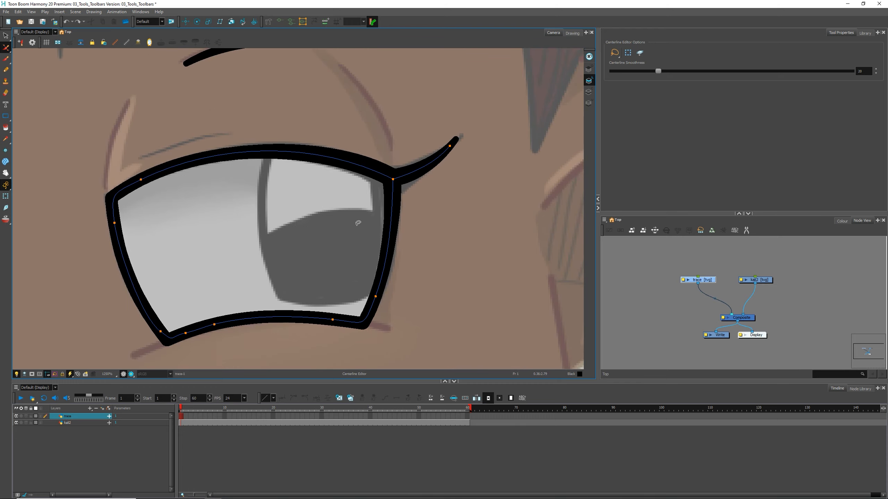
pyautogui.press('1')
pyautogui.press('1')
pyautogui.moveTo(258, 209); pyautogui.dragTo(363, 176)
pyautogui.moveTo(122, 177); pyautogui.dragTo(237, 198)
pyautogui.click(6, 48)
pyautogui.click(32, 46)
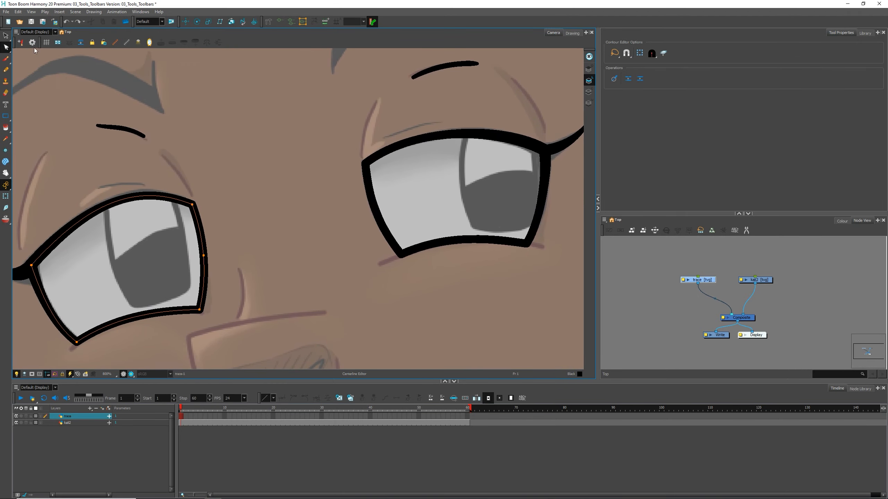
# Step: Try pulling the left eye outline's upper inner corner point up toward the forehead, and undo it
pyautogui.press('2')
pyautogui.moveTo(214, 228); pyautogui.dragTo(385, 193)
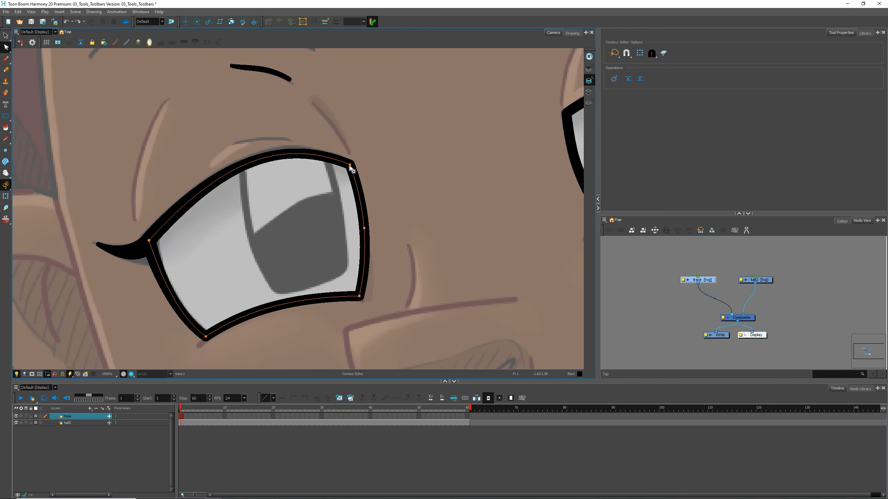
pyautogui.click(368, 158)
pyautogui.press('2')
pyautogui.press('2')
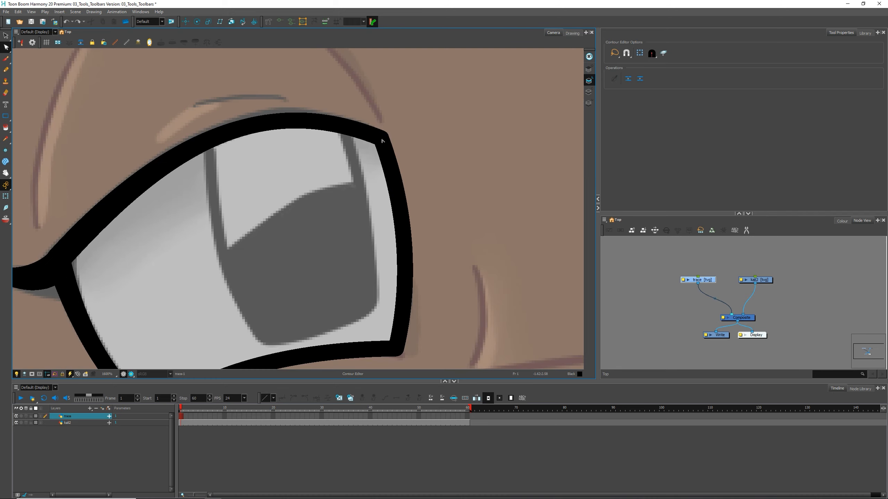
pyautogui.click(383, 141)
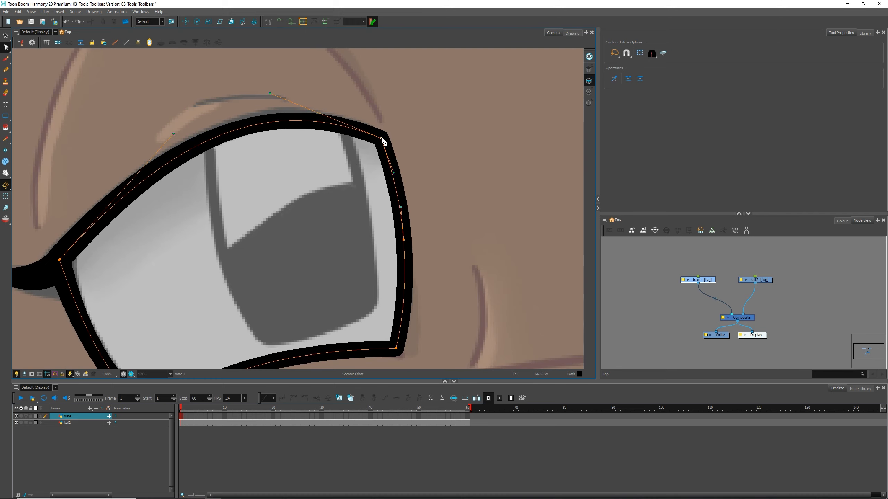
pyautogui.moveTo(382, 139); pyautogui.dragTo(419, 61)
pyautogui.hotkey('ctrl', 'z')
pyautogui.press('1')
pyautogui.press('1')
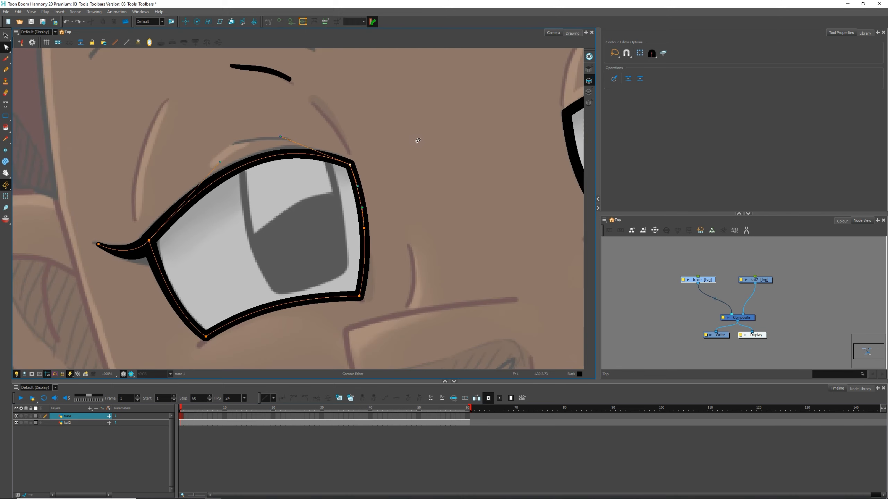
pyautogui.press('1')
pyautogui.press('1')
pyautogui.moveTo(438, 148); pyautogui.dragTo(412, 189)
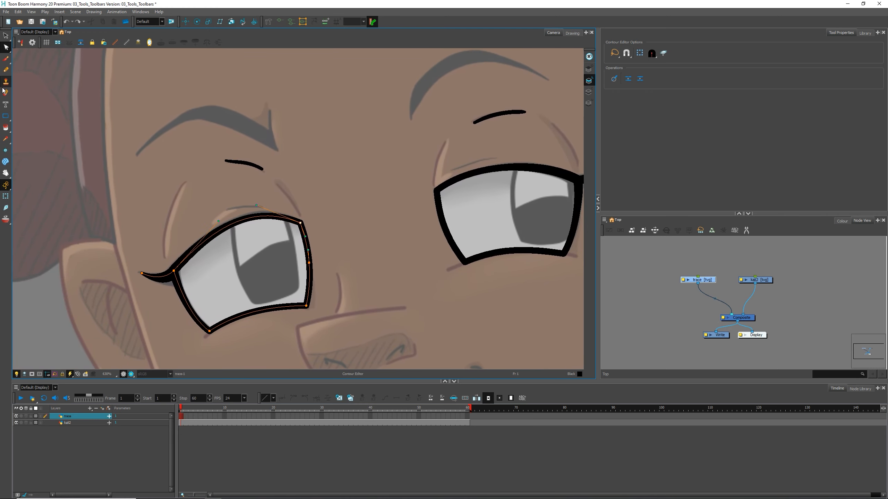
# Step: Switch to the Stamp tool with the TB Sticky preset and stamp a standing stick figure over the forehead
pyautogui.click(5, 83)
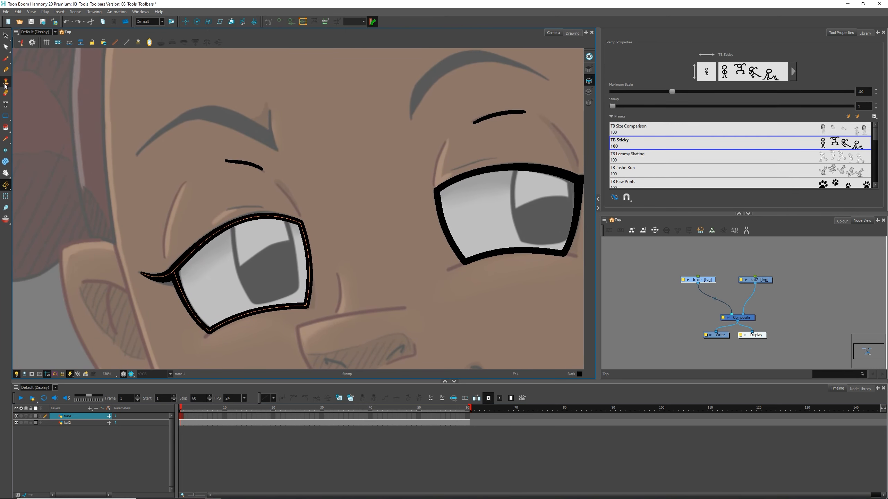
pyautogui.press('1')
pyautogui.press('1')
pyautogui.press('1')
pyautogui.press('1')
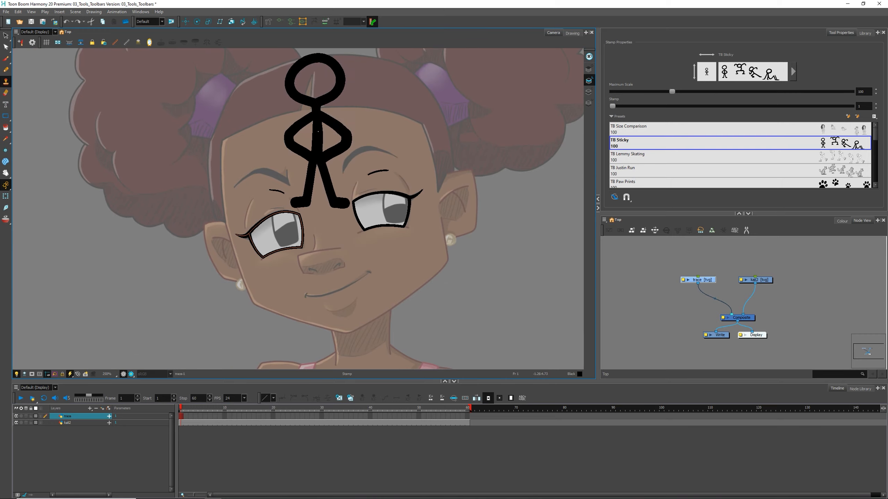
# Step: Choose the TB Size Comparison stamp preset with the empty canvas beside the character in view
pyautogui.moveTo(317, 116); pyautogui.dragTo(497, 92)
pyautogui.press('2')
pyautogui.press('2')
pyautogui.press('2')
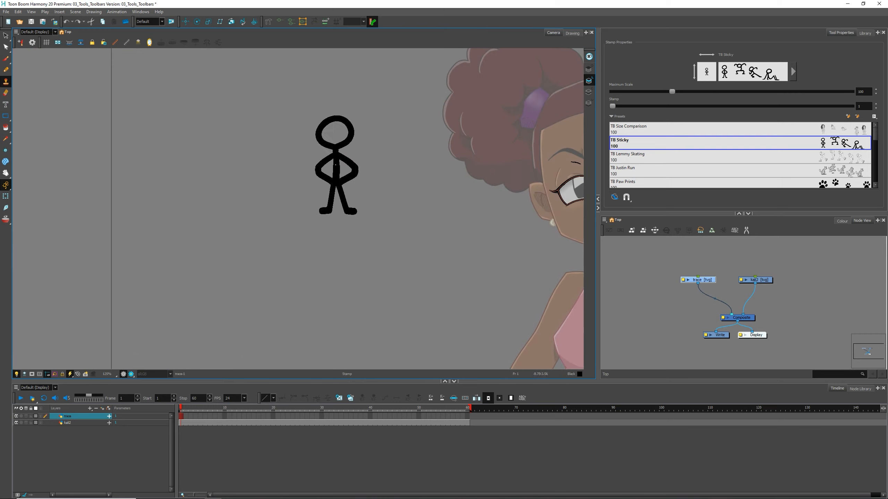
pyautogui.moveTo(274, 169); pyautogui.dragTo(342, 167)
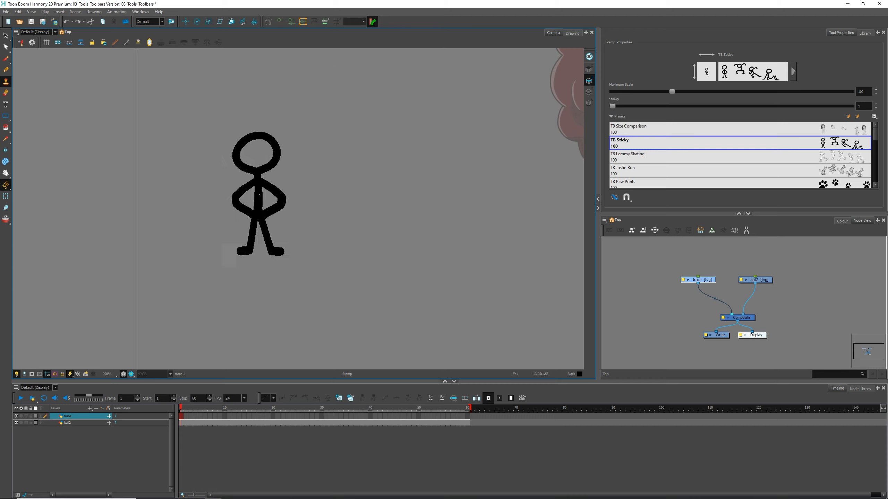
pyautogui.click(745, 130)
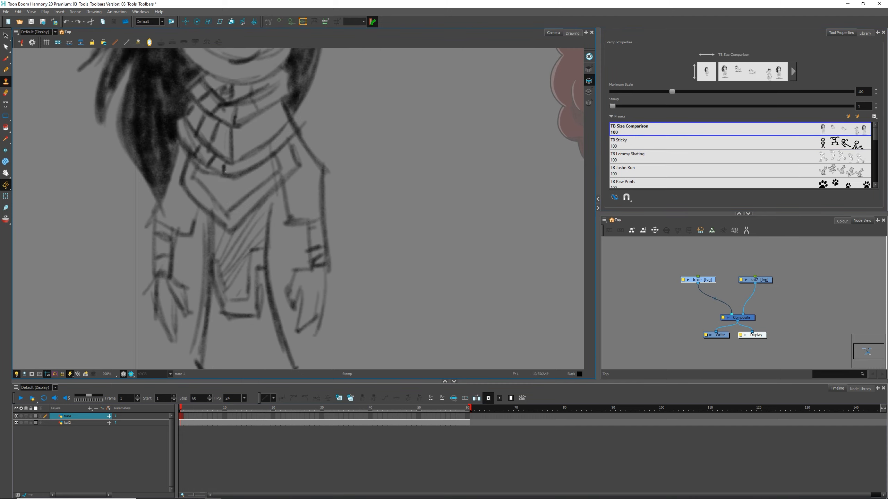
# Step: Stamp overlapping copies of the TB Size Comparison girl sketch across the empty area beside the character
pyautogui.press('1')
pyautogui.press('1')
pyautogui.press('1')
pyautogui.press('1')
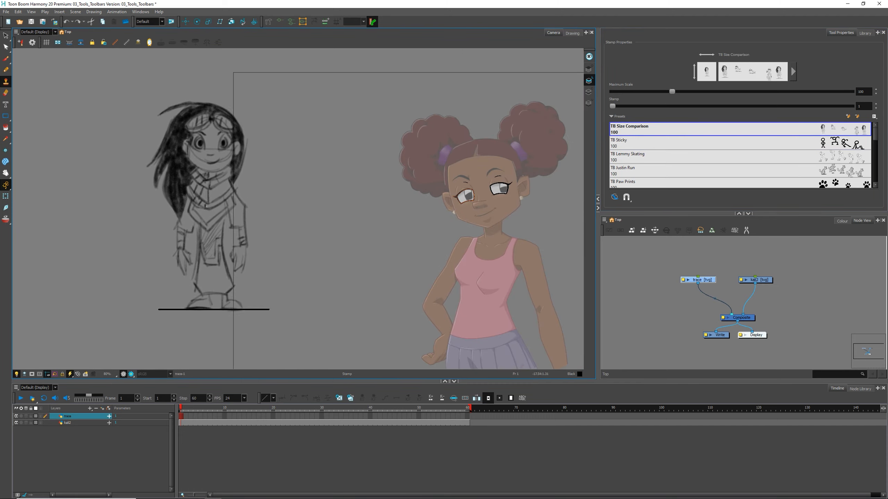
pyautogui.press('space')
pyautogui.moveTo(262, 160); pyautogui.dragTo(230, 166)
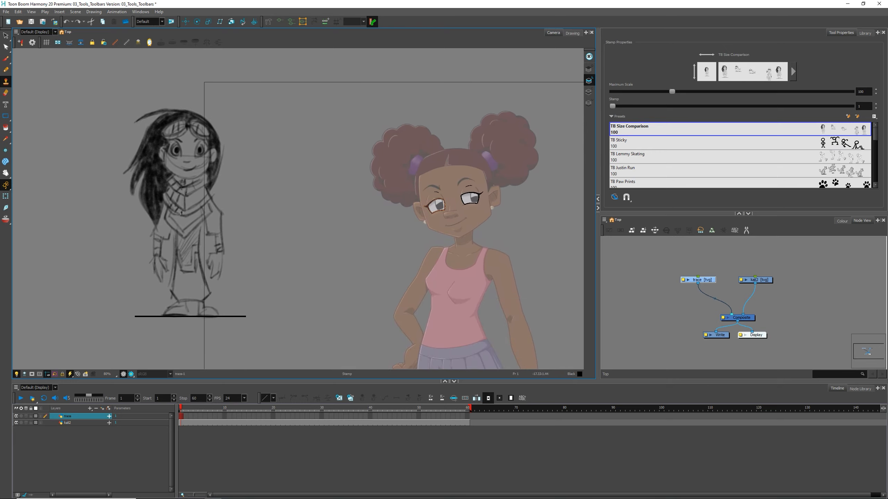
pyautogui.moveTo(97, 191)
pyautogui.mouseDown()
pyautogui.moveTo(202, 188)
pyautogui.moveTo(302, 137)
pyautogui.moveTo(321, 223)
pyautogui.moveTo(214, 280)
pyautogui.moveTo(130, 224)
pyautogui.moveTo(133, 147)
pyautogui.moveTo(171, 147)
pyautogui.moveTo(189, 168)
pyautogui.mouseUp()
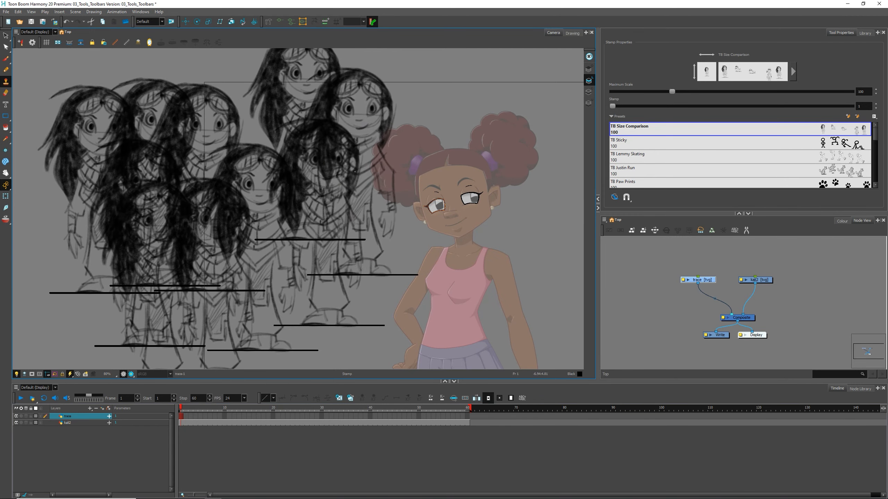
# Step: Undo all the stamped copies of the girl sketch
pyautogui.hotkey('ctrl', 'z')
pyautogui.hotkey('ctrl', 'z')
pyautogui.hotkey('ctrl', 'z')
pyautogui.hotkey('ctrl', 'z')
pyautogui.hotkey('ctrl', 'z')
pyautogui.hotkey('ctrl', 'z')
pyautogui.hotkey('ctrl', 'z')
pyautogui.hotkey('ctrl', 'z')
pyautogui.hotkey('ctrl', 'z')
pyautogui.hotkey('ctrl', 'z')
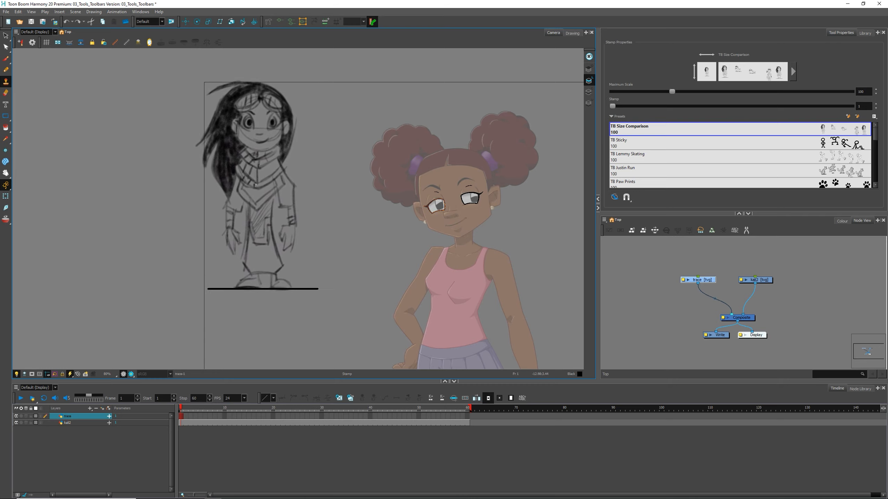
# Step: Browse to the TB Sticky preset and stamp four different stick figure poses in a row beside the character's head
pyautogui.click(844, 172)
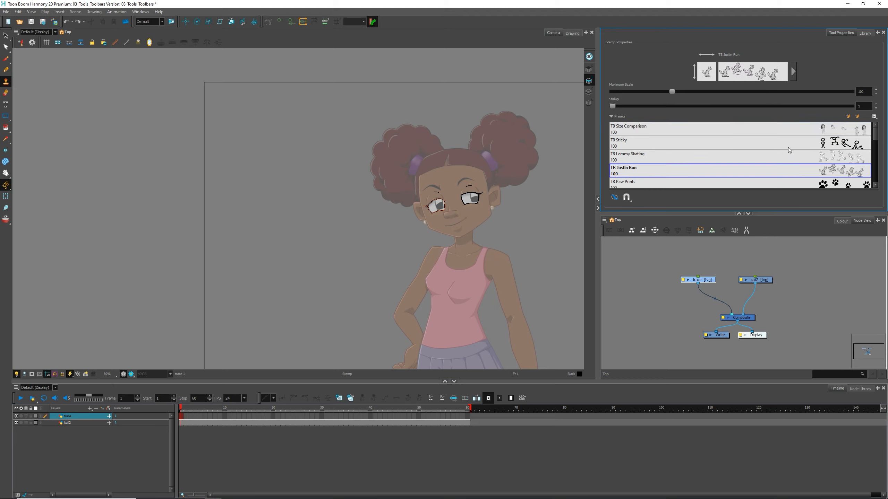
pyautogui.click(835, 147)
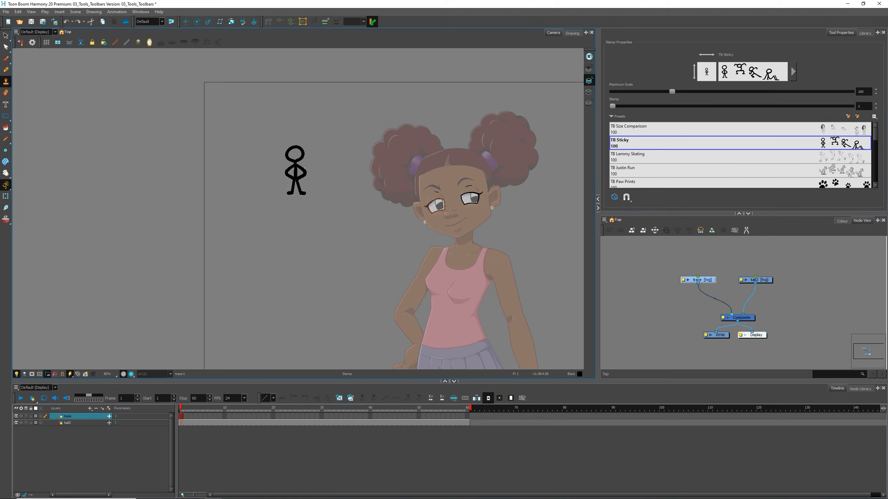
pyautogui.click(222, 138)
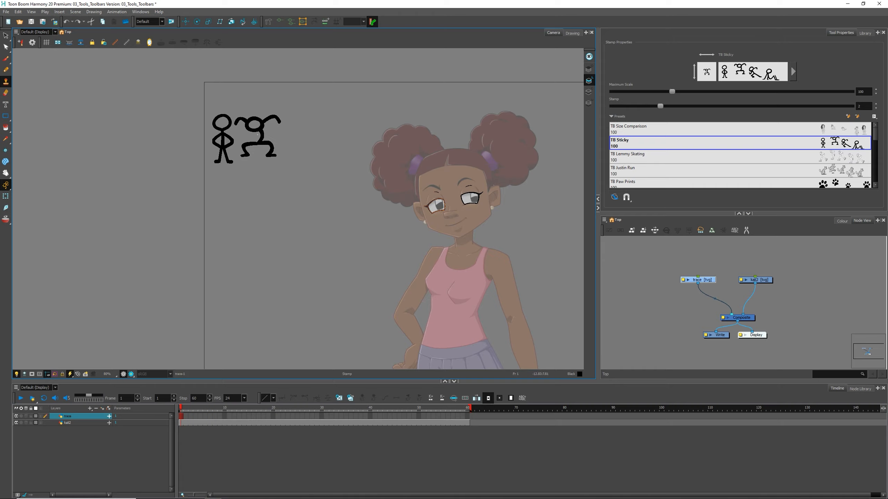
pyautogui.click(259, 135)
pyautogui.click(316, 130)
pyautogui.click(363, 119)
# Step: Examine the line quality of the stamped stick figures up close
pyautogui.press('2')
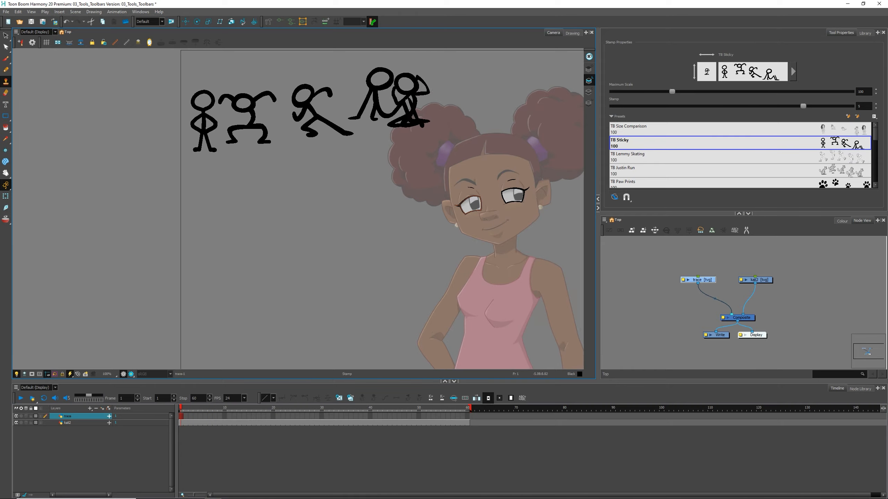
pyautogui.press('2')
pyautogui.press('2')
pyautogui.moveTo(290, 111); pyautogui.dragTo(352, 273)
pyautogui.press('2')
pyautogui.press('2')
pyautogui.press('2')
pyautogui.press('2')
pyautogui.press('2')
pyautogui.press('2')
pyautogui.press('1')
pyautogui.press('1')
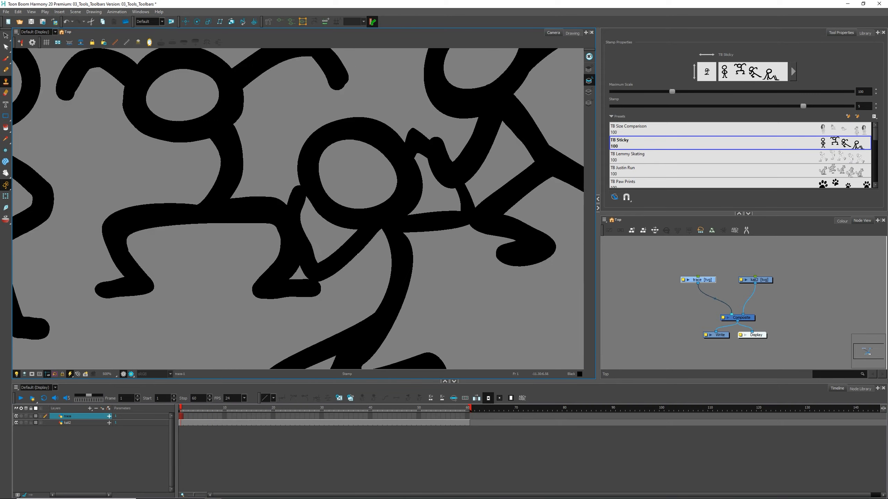
pyautogui.press('1')
pyautogui.press('1')
pyautogui.press('1')
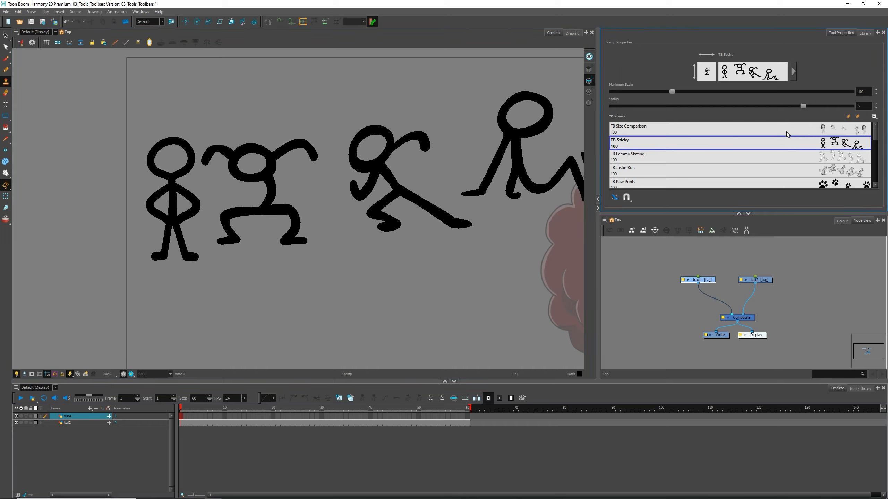
# Step: Switch to the TB Size Comparison stamp preset and undo the four stick figure stamps
pyautogui.click(787, 134)
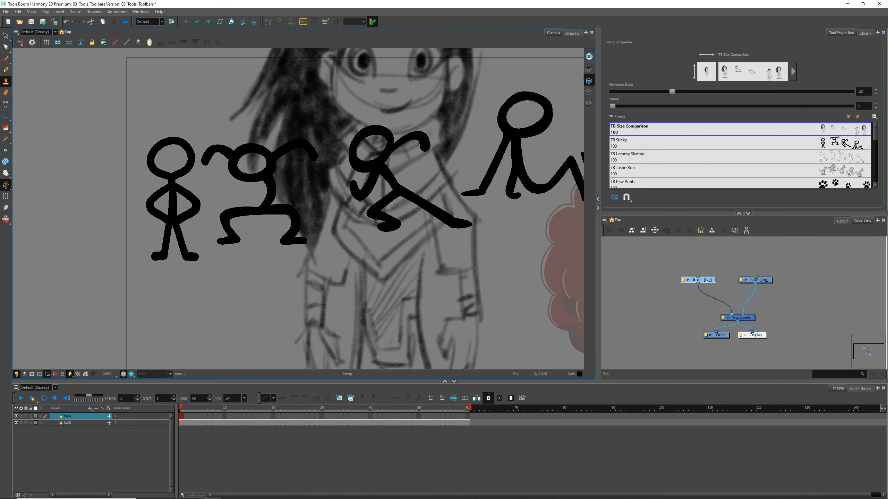
pyautogui.press('2')
pyautogui.press('2')
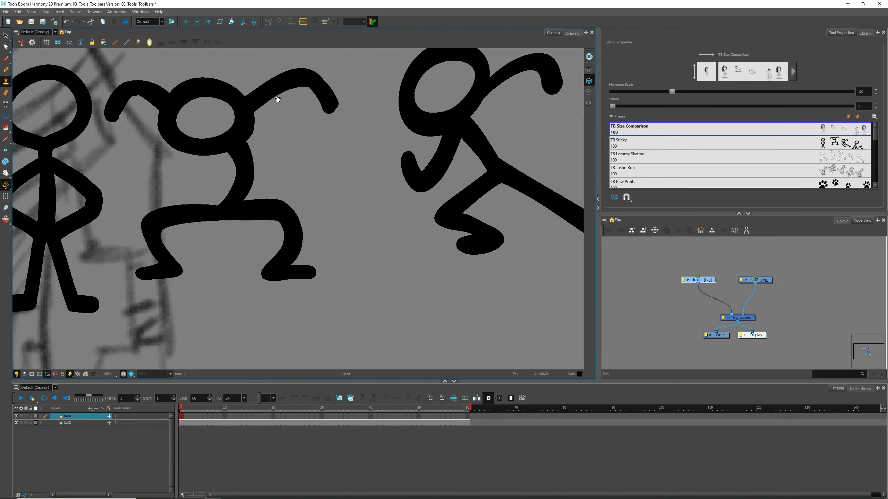
pyautogui.moveTo(278, 99)
pyautogui.mouseDown()
pyautogui.moveTo(559, 72)
pyautogui.moveTo(455, 103)
pyautogui.mouseUp()
pyautogui.press('1')
pyautogui.press('1')
pyautogui.press('1')
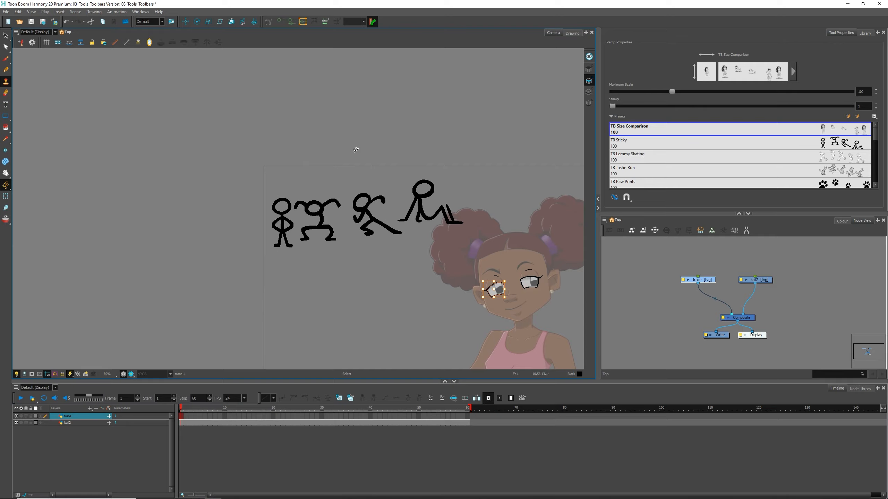
pyautogui.hotkey('ctrl', 'z')
pyautogui.hotkey('ctrl', 'z')
pyautogui.hotkey('ctrl', 'z')
pyautogui.hotkey('ctrl', 'z')
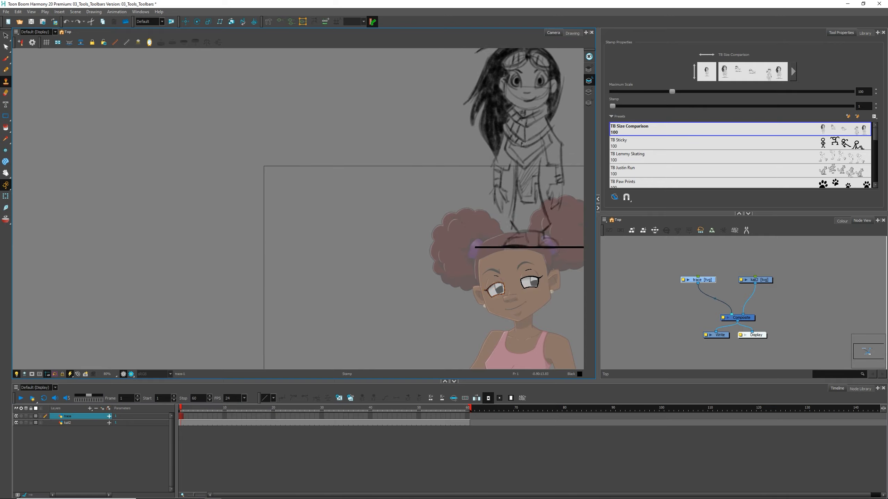
# Step: Try the TB Lemmy Skating preset by stamping two skater poses beside the character, and undo them
pyautogui.click(843, 161)
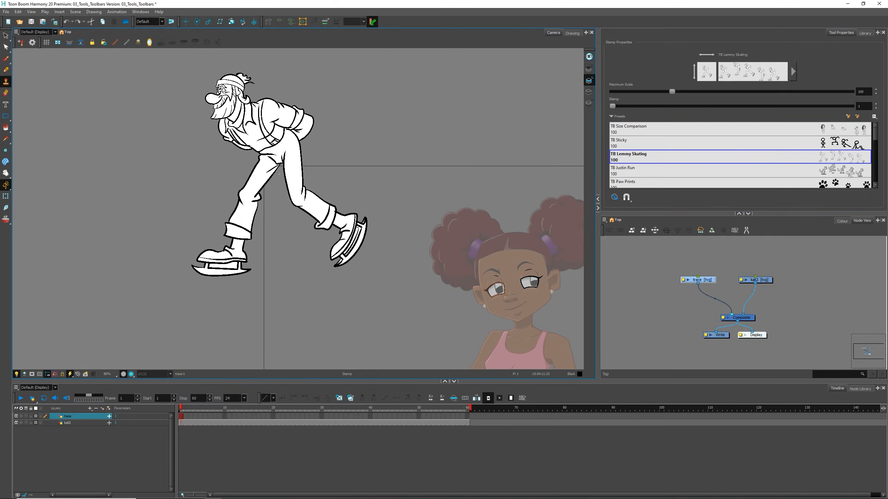
pyautogui.click(287, 154)
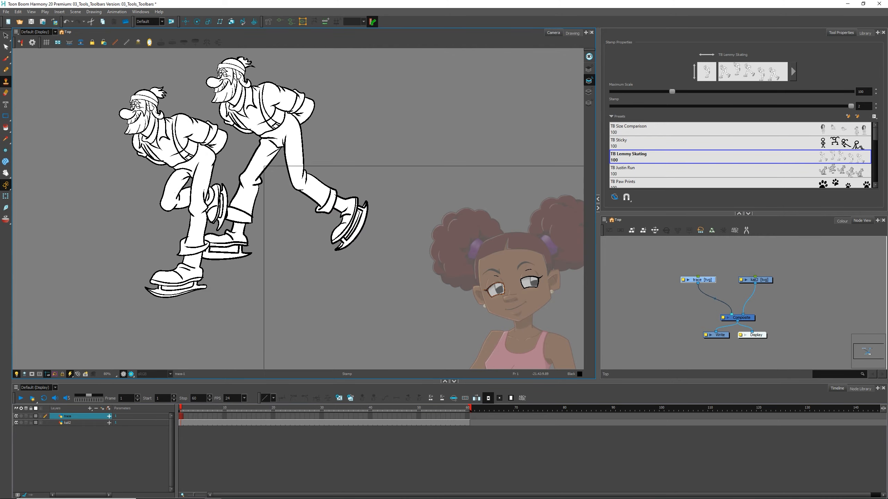
pyautogui.click(197, 172)
pyautogui.hotkey('ctrl', 'z')
pyautogui.hotkey('ctrl', 'z')
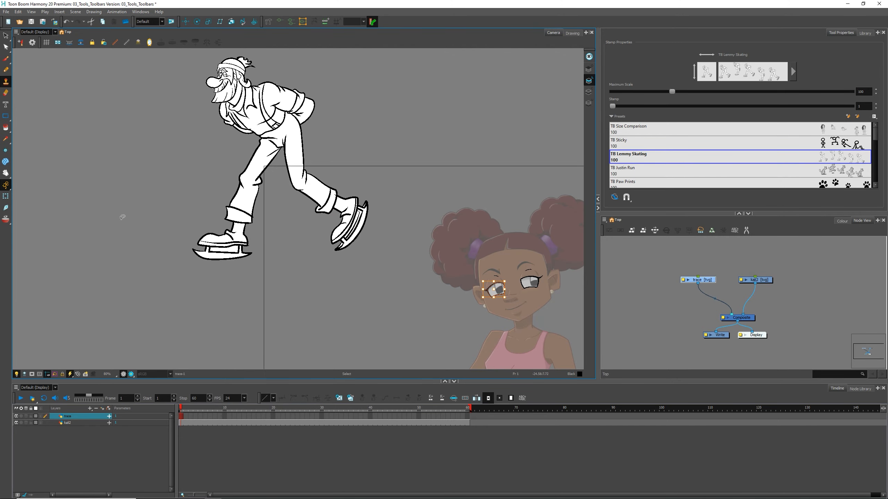
# Step: Switch to the Eraser tool with the Eraser preset at size 30 and both eyes in close view
pyautogui.moveTo(875, 139)
pyautogui.mouseDown()
pyautogui.moveTo(878, 184)
pyautogui.moveTo(881, 136)
pyautogui.mouseUp()
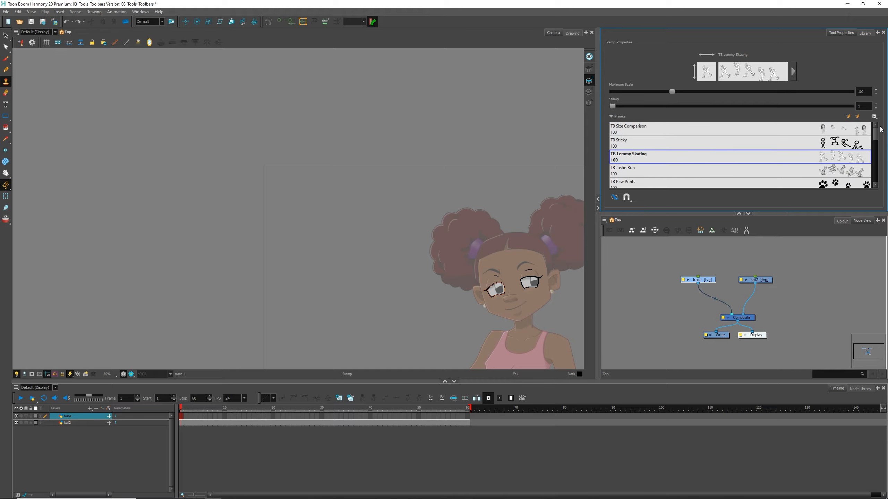
pyautogui.press('space')
pyautogui.moveTo(336, 196); pyautogui.dragTo(183, 108)
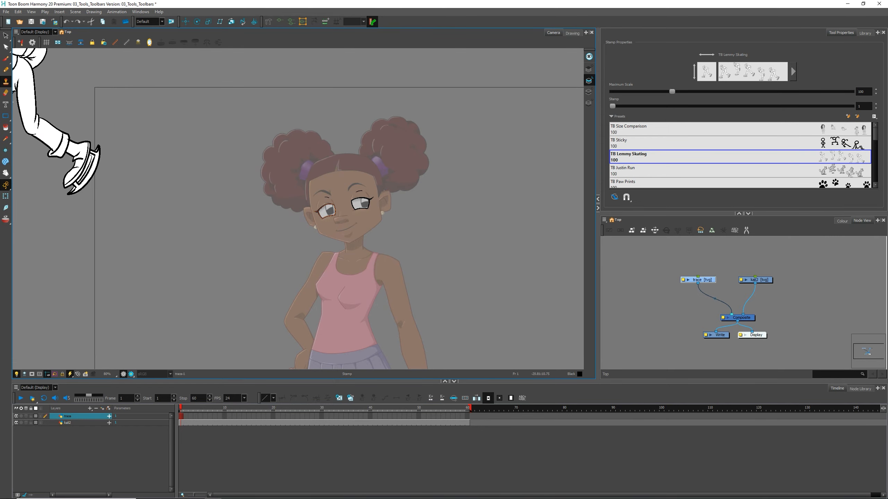
pyautogui.hotkey('alt', 'e')
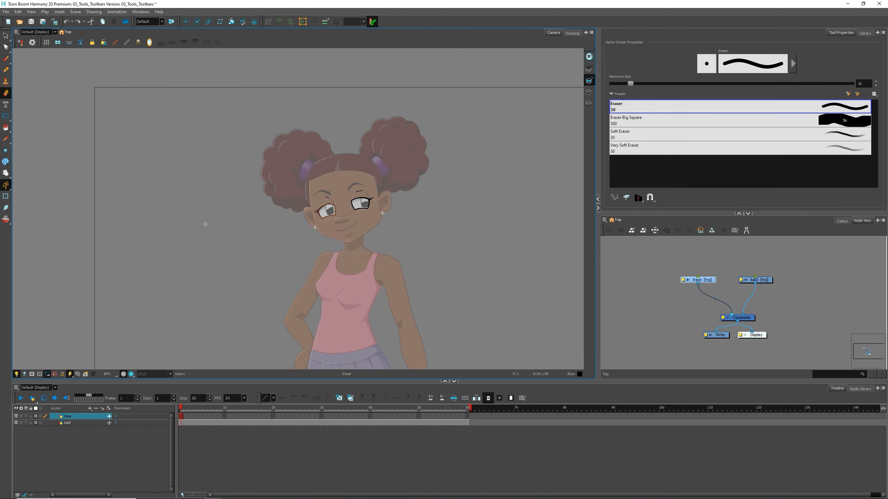
pyautogui.press('2')
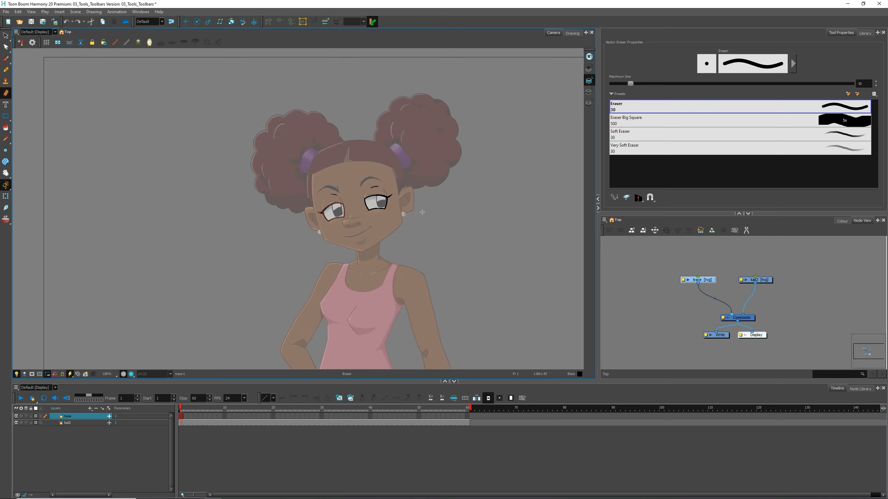
pyautogui.press('2')
pyautogui.press('2')
pyautogui.press('2')
pyautogui.press('2')
pyautogui.press('2')
pyautogui.moveTo(548, 174)
pyautogui.mouseDown()
pyautogui.moveTo(256, 184)
pyautogui.moveTo(334, 213)
pyautogui.mouseUp()
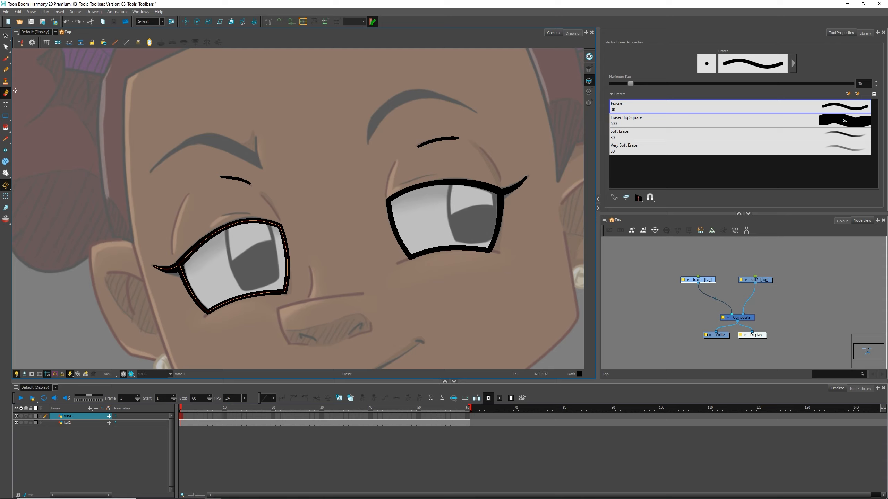
# Step: Erase the inner edges of both eye outlines with freehand eraser strokes
pyautogui.moveTo(391, 164)
pyautogui.mouseDown()
pyautogui.moveTo(411, 271)
pyautogui.moveTo(395, 170)
pyautogui.mouseUp()
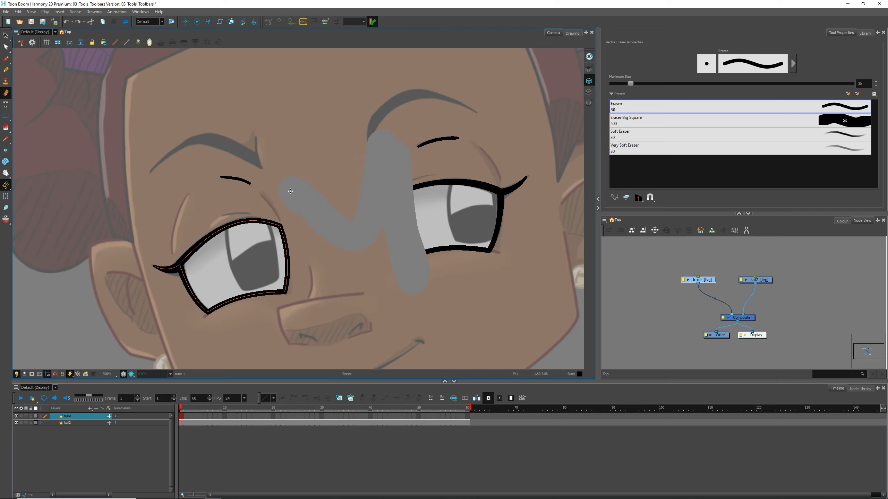
pyautogui.moveTo(290, 191); pyautogui.dragTo(283, 292)
pyautogui.press('2')
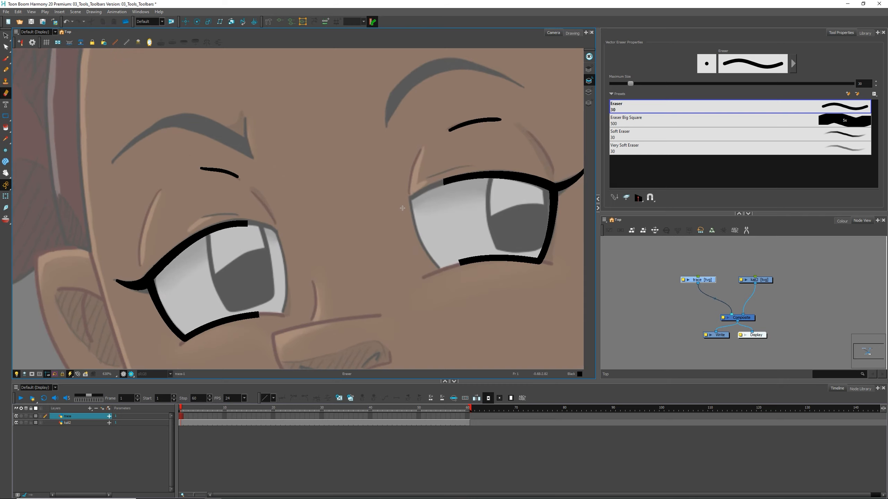
# Step: Undo the eraser strokes and inspect both eye outlines up close
pyautogui.press('2')
pyautogui.press('2')
pyautogui.moveTo(407, 110)
pyautogui.mouseDown()
pyautogui.moveTo(523, 62)
pyautogui.moveTo(420, 105)
pyautogui.mouseUp()
pyautogui.moveTo(500, 169)
pyautogui.mouseDown()
pyautogui.moveTo(291, 254)
pyautogui.moveTo(301, 250)
pyautogui.mouseUp()
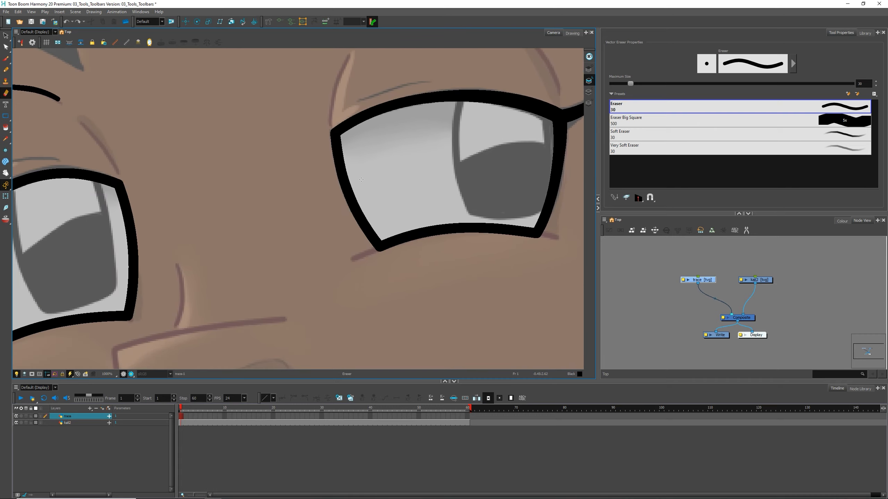
pyautogui.moveTo(206, 175)
pyautogui.mouseDown()
pyautogui.moveTo(344, 175)
pyautogui.moveTo(483, 139)
pyautogui.mouseUp()
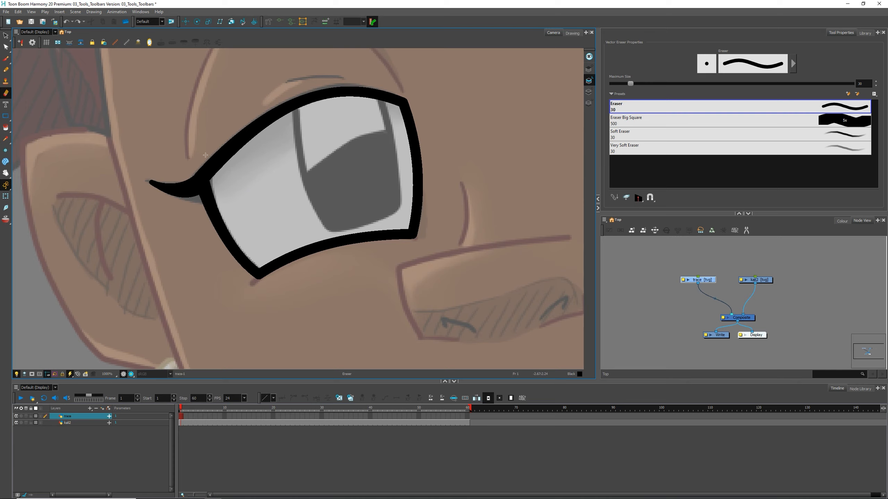
pyautogui.press('1')
pyautogui.press('1')
pyautogui.moveTo(376, 122); pyautogui.dragTo(292, 181)
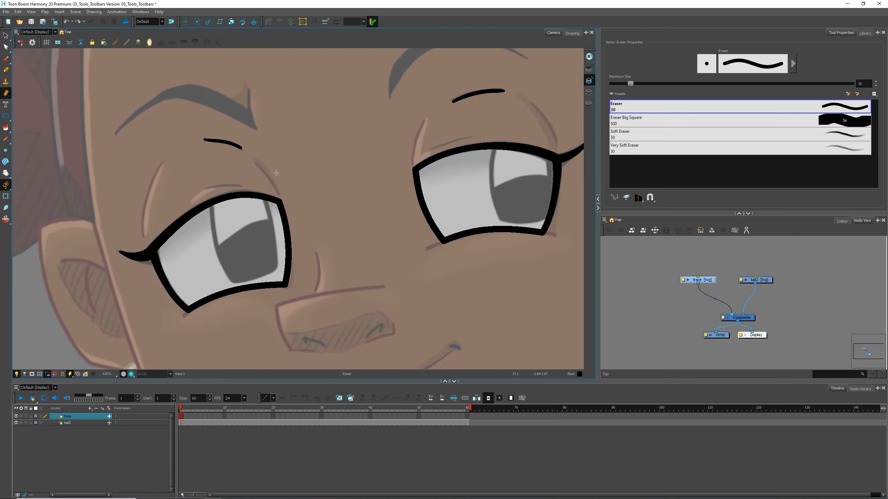
# Step: Scribble a wavy line on the forehead with the Brush tool's Solid Brush 1 preset, and erase the line
pyautogui.click(6, 60)
pyautogui.moveTo(326, 117)
pyautogui.mouseDown()
pyautogui.moveTo(333, 171)
pyautogui.moveTo(352, 241)
pyautogui.mouseUp()
pyautogui.moveTo(262, 89)
pyautogui.mouseDown()
pyautogui.moveTo(281, 135)
pyautogui.moveTo(379, 190)
pyautogui.mouseUp()
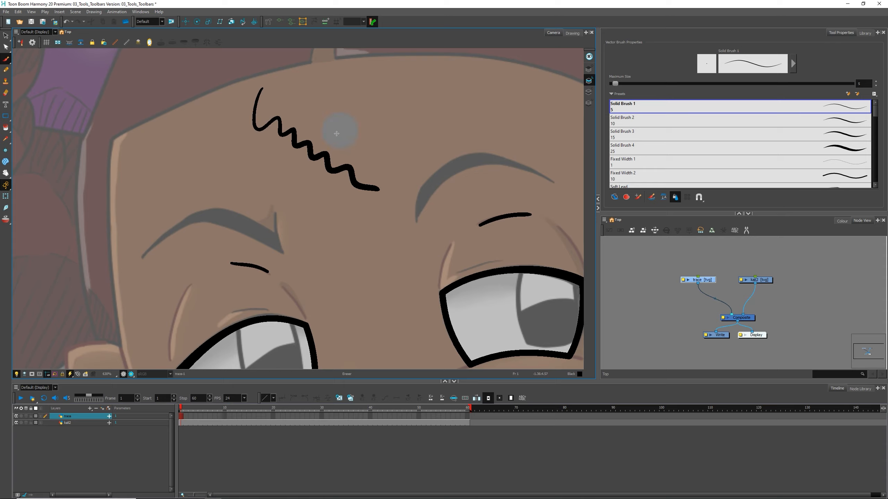
pyautogui.moveTo(336, 134)
pyautogui.mouseDown()
pyautogui.moveTo(314, 179)
pyautogui.moveTo(331, 186)
pyautogui.mouseUp()
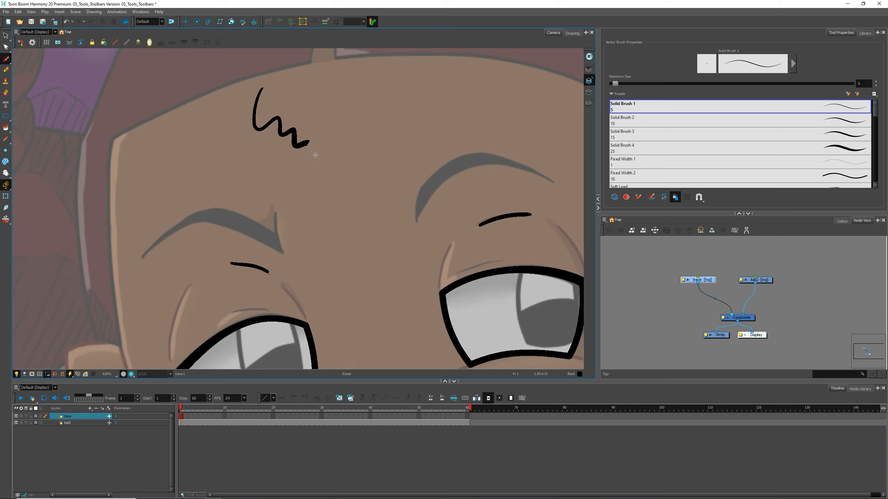
pyautogui.moveTo(316, 117)
pyautogui.mouseDown()
pyautogui.moveTo(256, 121)
pyautogui.moveTo(299, 111)
pyautogui.mouseUp()
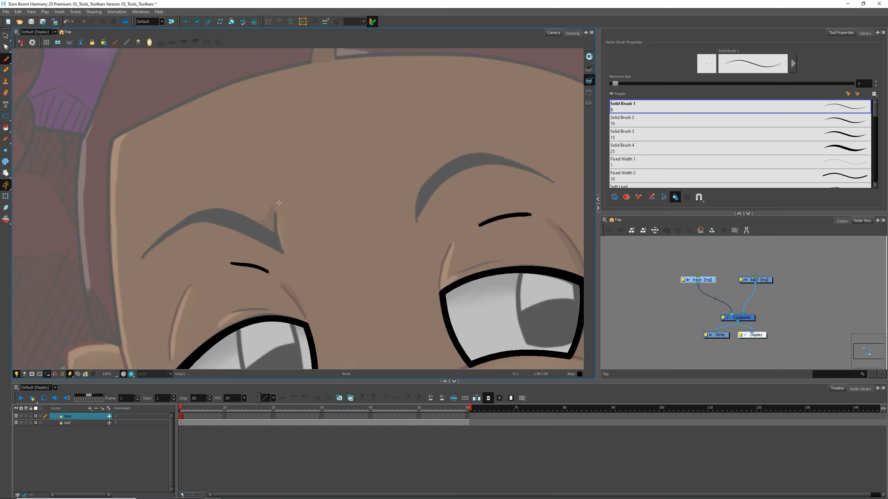
# Step: Try a short brush stroke at the left eyebrow's inner end, undo it, and draw a closed loop on the forehead
pyautogui.moveTo(276, 212); pyautogui.dragTo(285, 257)
pyautogui.hotkey('ctrl', 'z')
pyautogui.scroll(1, 301, 198)
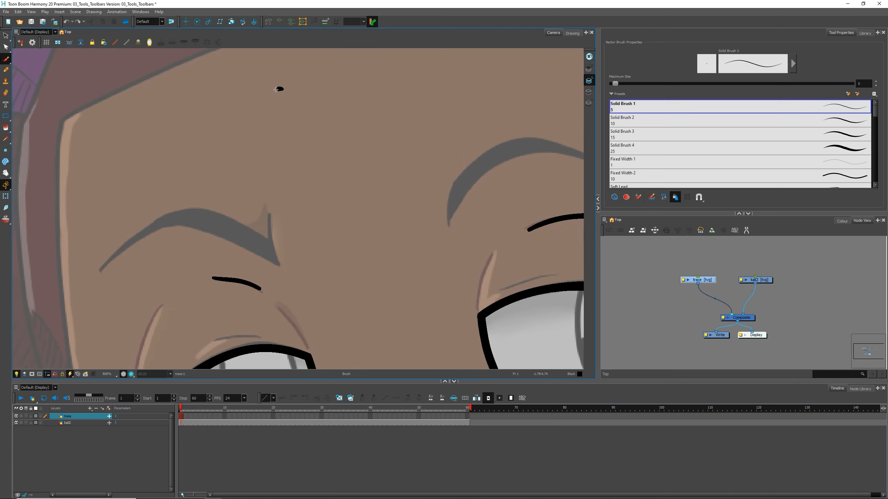
pyautogui.moveTo(276, 89)
pyautogui.mouseDown()
pyautogui.moveTo(256, 158)
pyautogui.moveTo(308, 141)
pyautogui.moveTo(269, 91)
pyautogui.mouseUp()
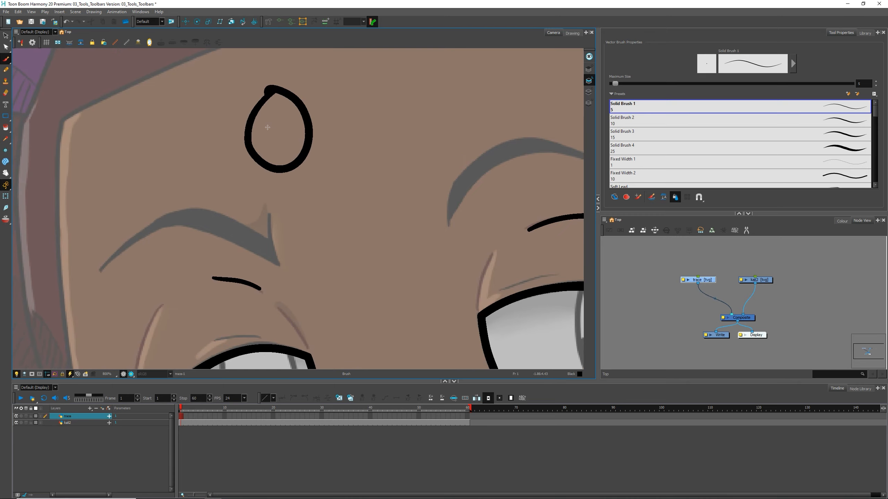
# Step: Erase the closed loop on the forehead with freehand eraser strokes
pyautogui.moveTo(321, 118); pyautogui.dragTo(320, 127)
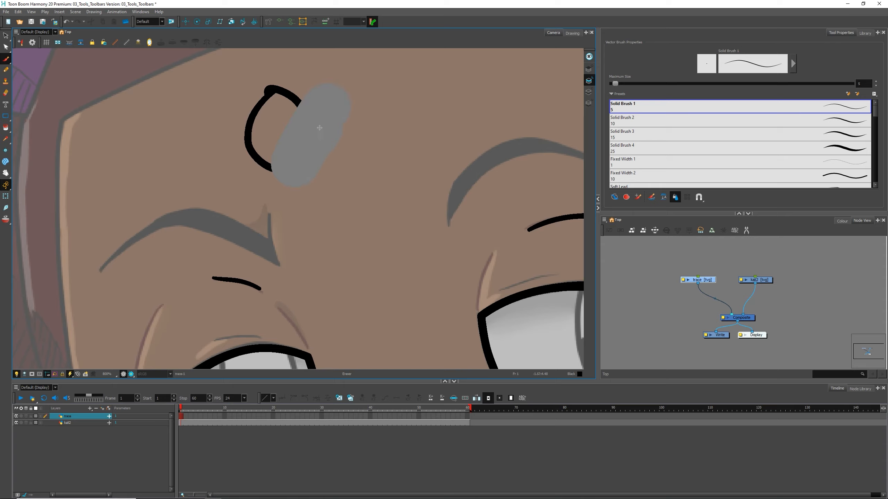
pyautogui.moveTo(295, 99); pyautogui.dragTo(310, 143)
pyautogui.moveTo(315, 109)
pyautogui.mouseDown()
pyautogui.moveTo(304, 109)
pyautogui.moveTo(305, 147)
pyautogui.moveTo(266, 167)
pyautogui.mouseUp()
pyautogui.moveTo(315, 86)
pyautogui.mouseDown()
pyautogui.moveTo(310, 126)
pyautogui.moveTo(292, 151)
pyautogui.mouseUp()
pyautogui.moveTo(284, 95)
pyautogui.mouseDown()
pyautogui.moveTo(243, 180)
pyautogui.moveTo(303, 152)
pyautogui.mouseUp()
pyautogui.press('e')
pyautogui.moveTo(297, 108)
pyautogui.mouseDown()
pyautogui.moveTo(291, 160)
pyautogui.moveTo(268, 94)
pyautogui.moveTo(259, 125)
pyautogui.moveTo(307, 142)
pyautogui.mouseUp()
# Step: Add a text caption in the empty area beside the character reading "Kali - Designed by" followed by the designer's name
pyautogui.scroll(-4, 333, 184)
pyautogui.press('space')
pyautogui.moveTo(365, 218); pyautogui.dragTo(303, 151)
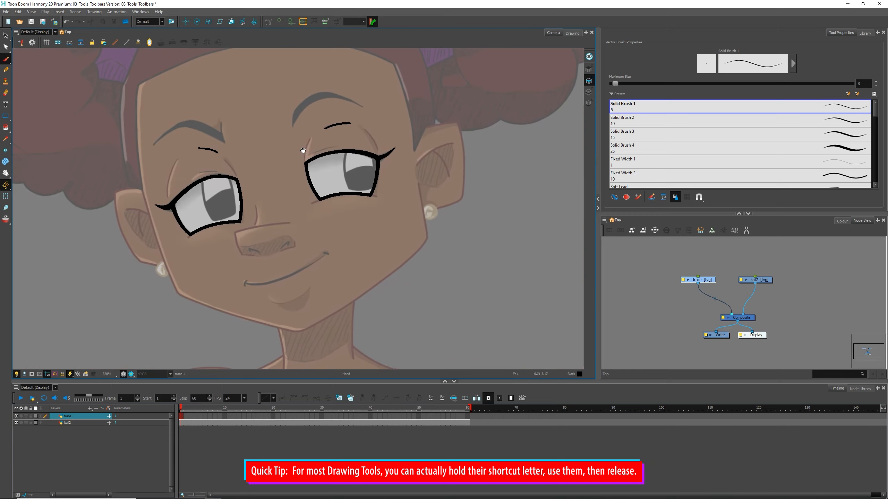
pyautogui.press('2')
pyautogui.press('2')
pyautogui.moveTo(266, 211)
pyautogui.mouseDown()
pyautogui.moveTo(376, 202)
pyautogui.moveTo(413, 214)
pyautogui.moveTo(369, 206)
pyautogui.mouseUp()
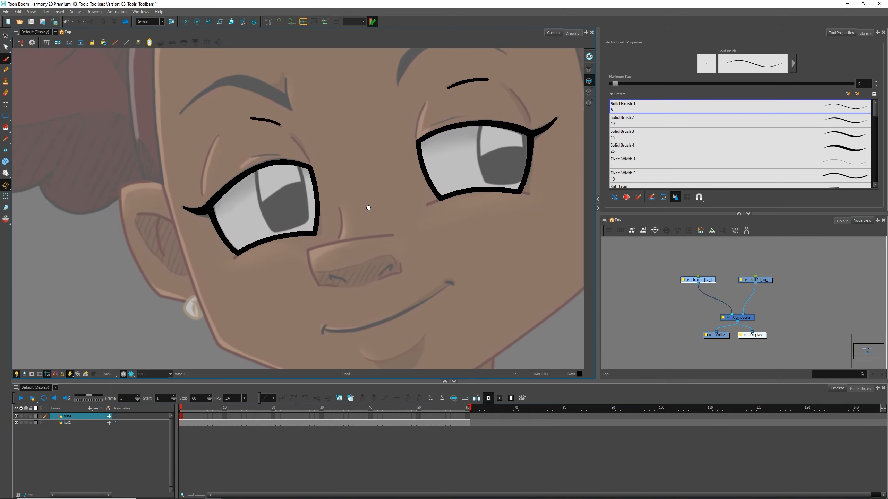
pyautogui.click(5, 105)
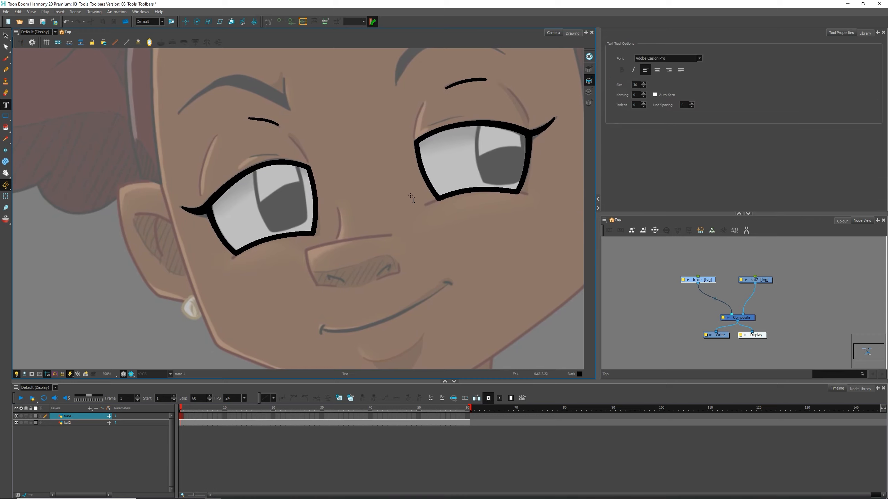
pyautogui.scroll(-3, 397, 213)
pyautogui.press('1')
pyautogui.press('1')
pyautogui.press('space')
pyautogui.moveTo(315, 268); pyautogui.dragTo(438, 160)
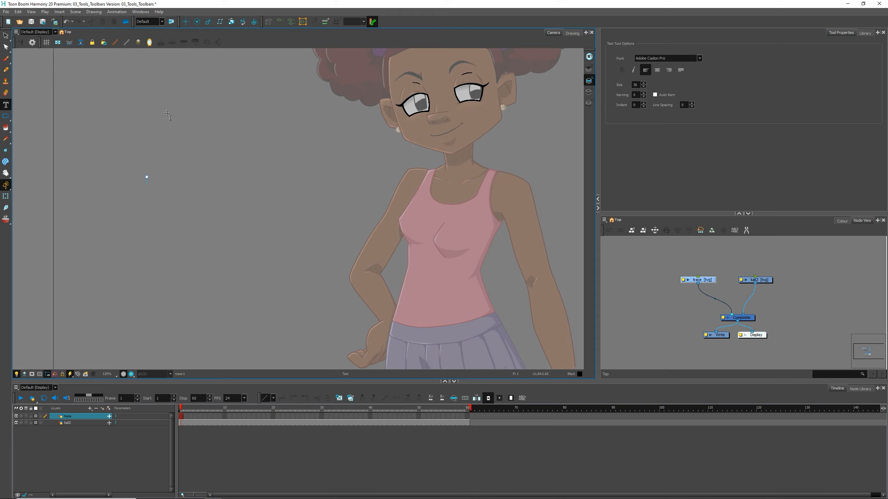
pyautogui.write('Kali - Designe')
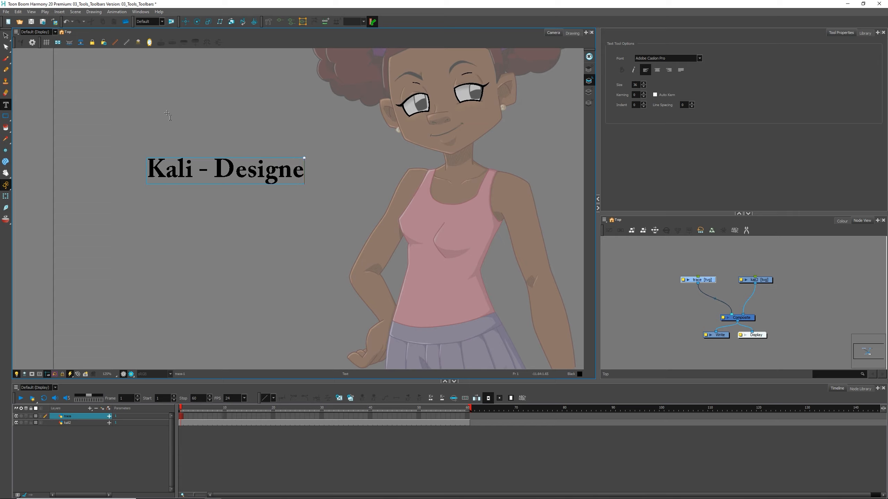
pyautogui.write('d by Cerie')
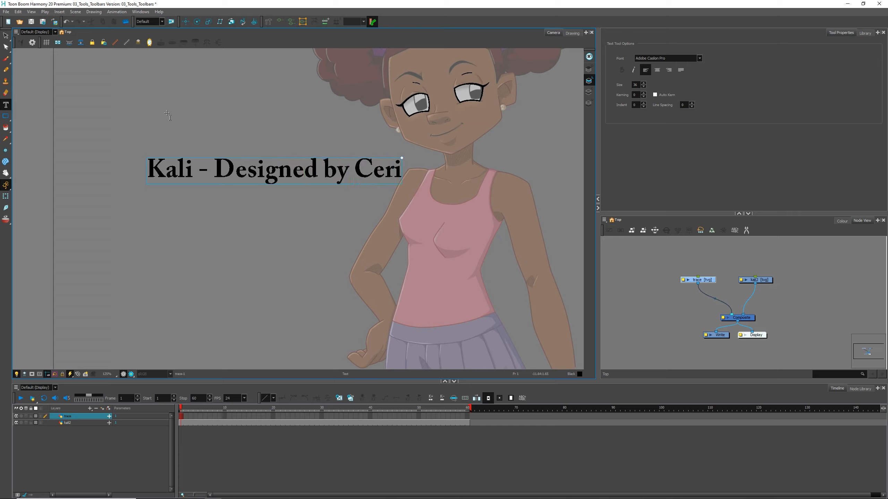
# Step: Replace the designer's name at the end of the caption with the designer's social media handle
pyautogui.press('BackSpace')
pyautogui.press('BackSpace')
pyautogui.press('BackSpace')
pyautogui.press('BackSpace')
pyautogui.press('BackSpace')
pyautogui.write('@ch')
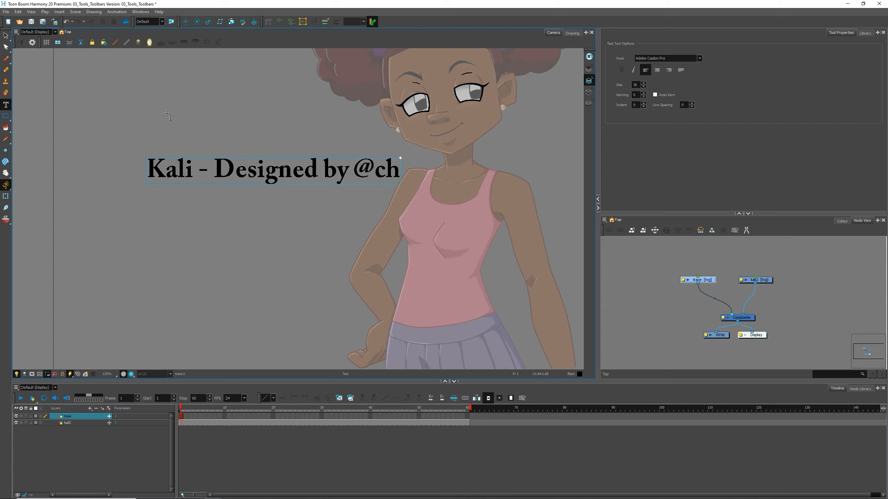
pyautogui.write('eriebrew')
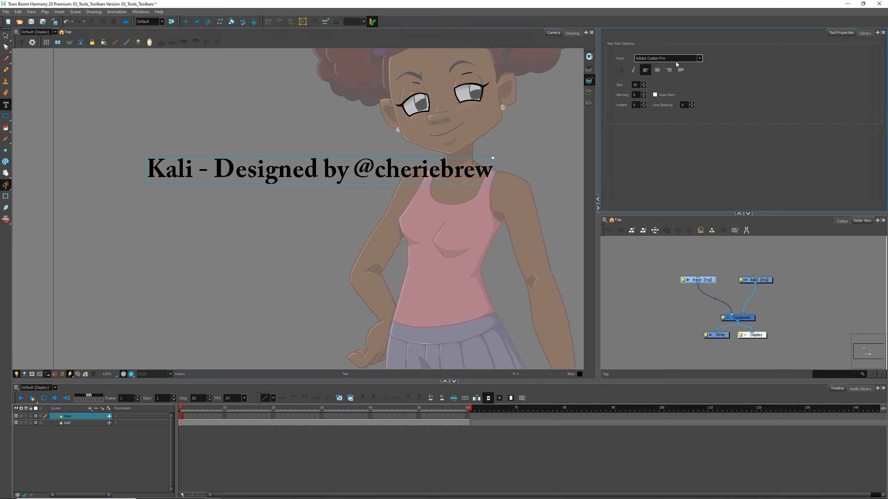
pyautogui.click(642, 59)
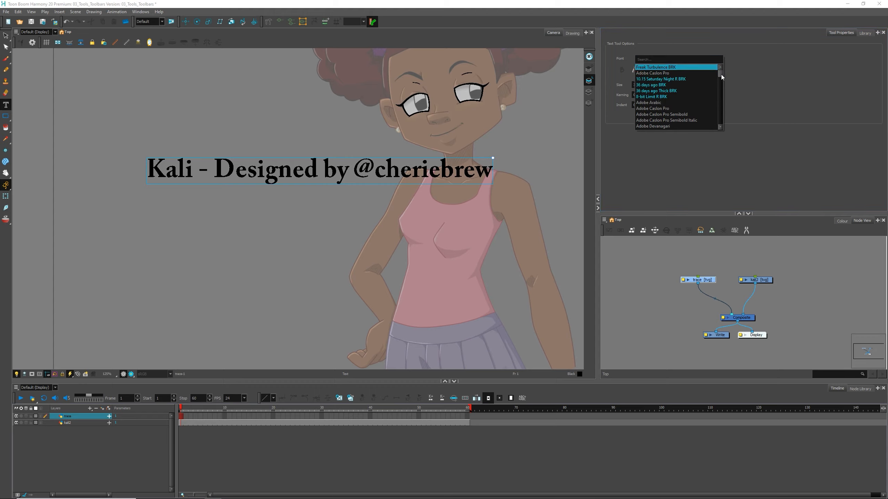
pyautogui.moveTo(721, 74); pyautogui.dragTo(723, 106)
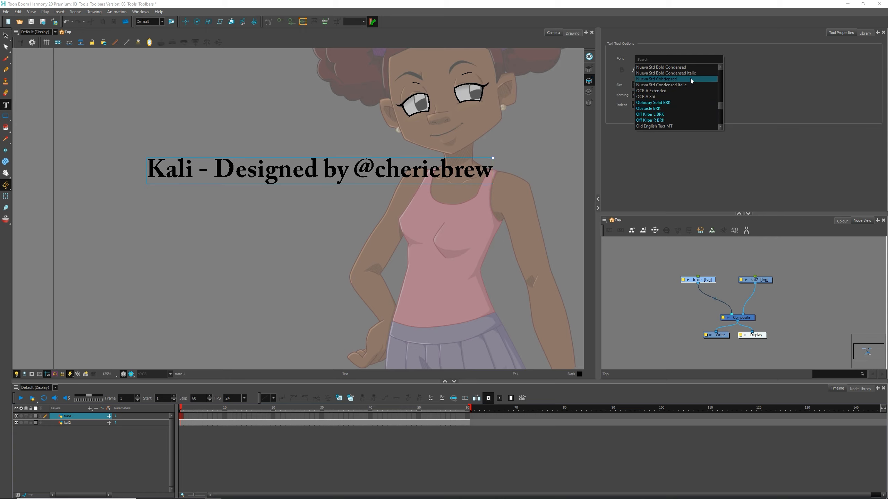
pyautogui.click(174, 178)
# Step: Set the whole caption's font to Poor Richard and move the caption down beside the character's hip
pyautogui.moveTo(148, 169); pyautogui.dragTo(492, 173)
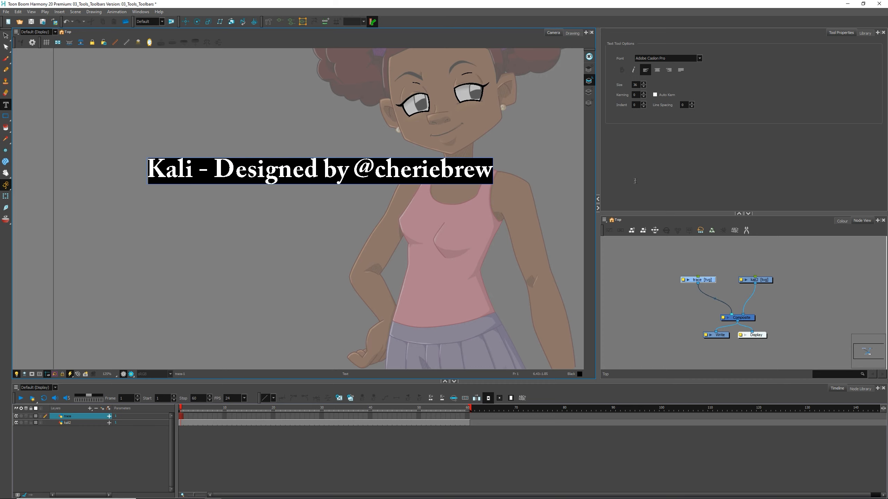
pyautogui.click(698, 58)
pyautogui.scroll(-10, 696, 95)
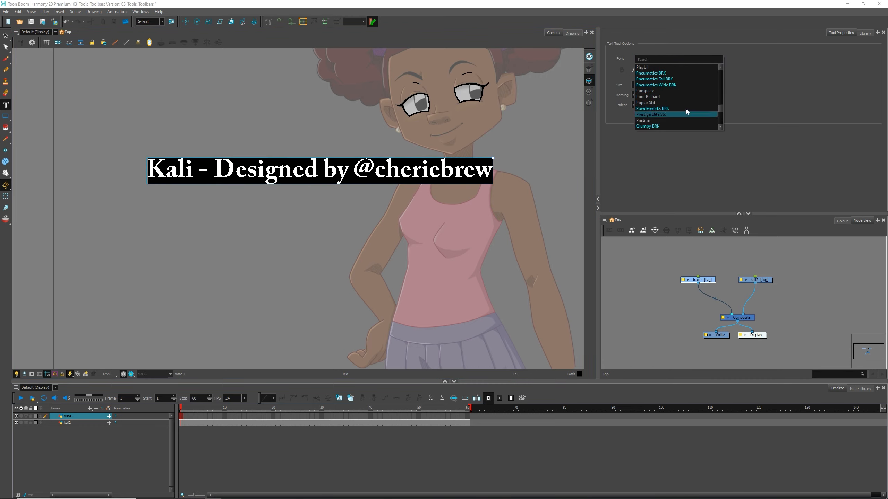
pyautogui.click(686, 100)
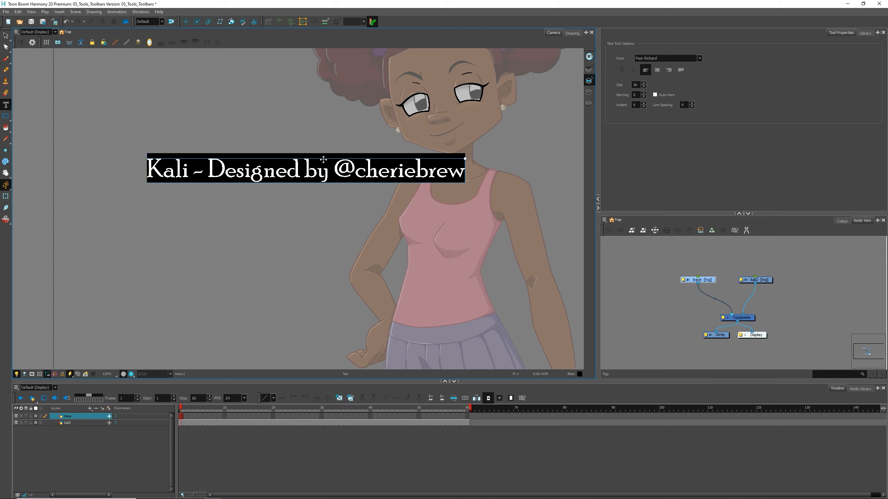
pyautogui.moveTo(321, 153); pyautogui.dragTo(233, 319)
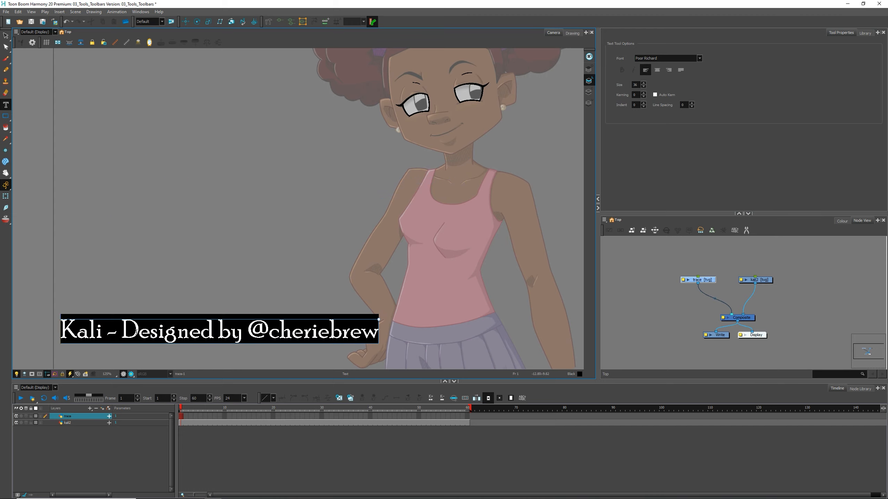
# Step: Set only the caption text after "Kali -" to the Adobe Caslon Pro font
pyautogui.moveTo(133, 332); pyautogui.dragTo(419, 296)
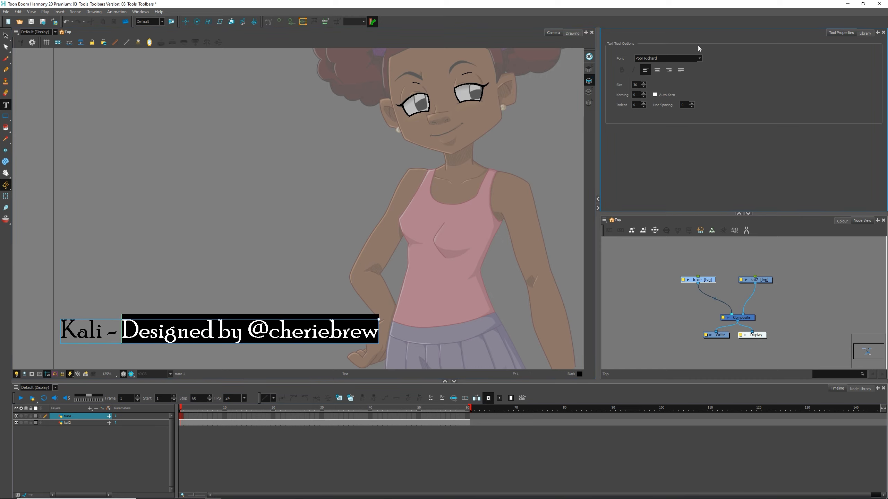
pyautogui.click(700, 58)
pyautogui.click(675, 120)
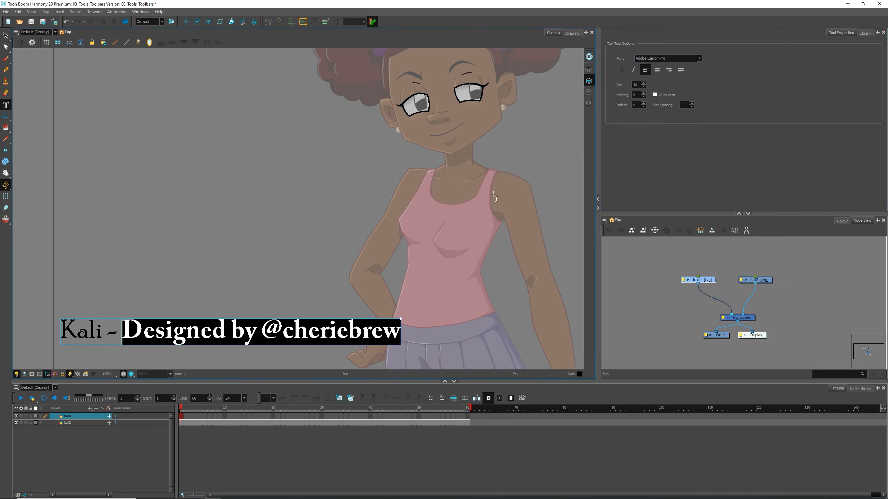
# Step: Change the caption text after "Kali -" back to the Poor Richard font
pyautogui.click(119, 329)
pyautogui.moveTo(138, 330); pyautogui.dragTo(401, 331)
pyautogui.click(657, 59)
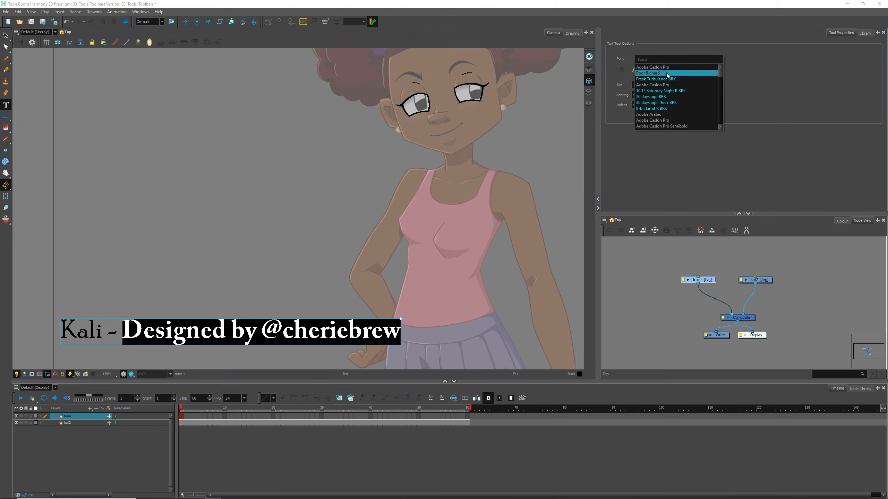
pyautogui.click(665, 74)
# Step: Select the caption with the Select tool to view its text properties, and deselect it
pyautogui.hotkey('alt', 's')
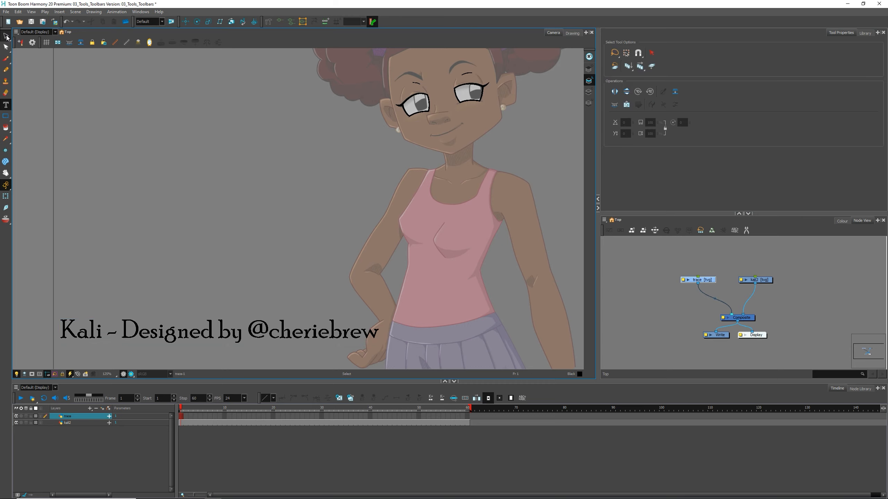
pyautogui.click(243, 326)
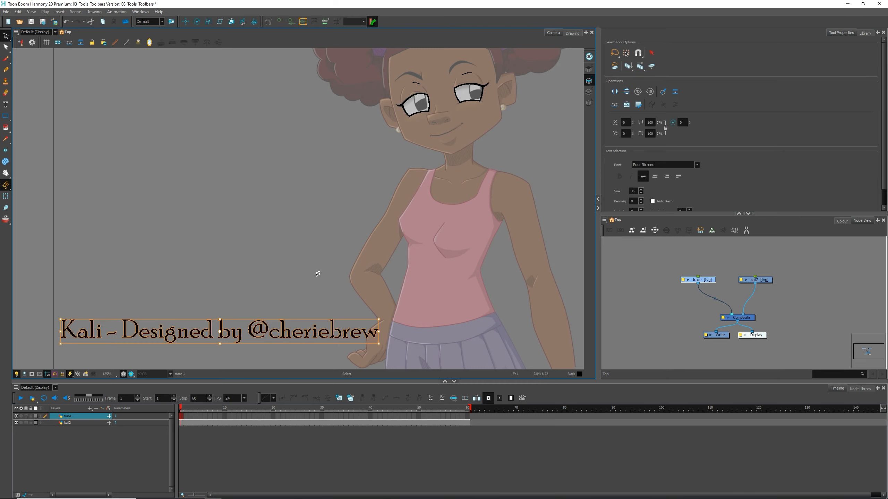
pyautogui.click(303, 234)
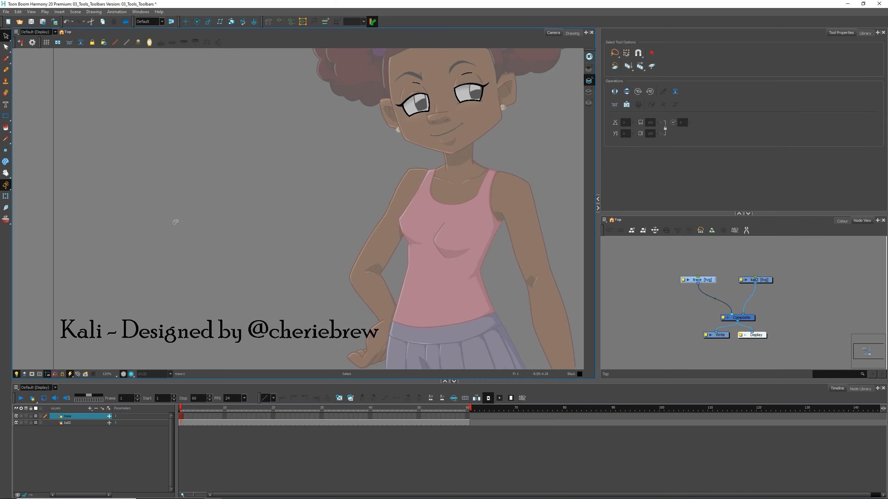
# Step: Draw a rectangle over the ear beside the lashed right-hand eye, using the Rectangle tool with the Pencil 1 preset
pyautogui.click(8, 117)
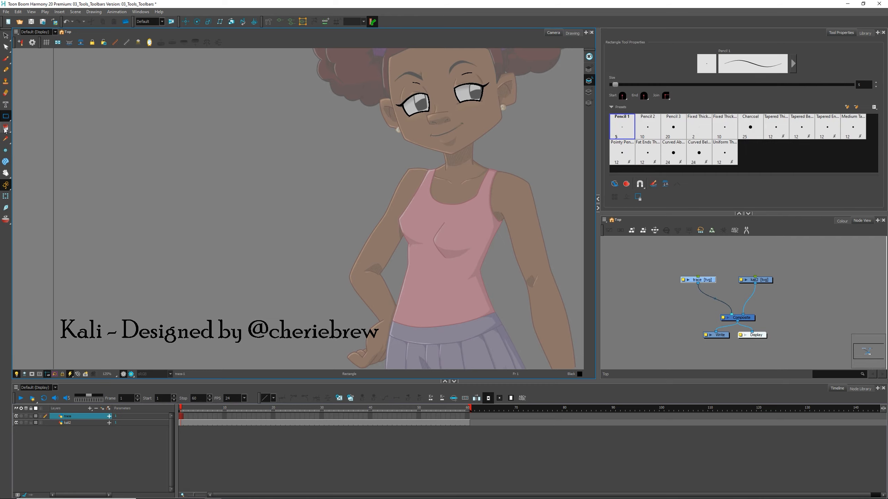
pyautogui.click(7, 119)
pyautogui.click(695, 278)
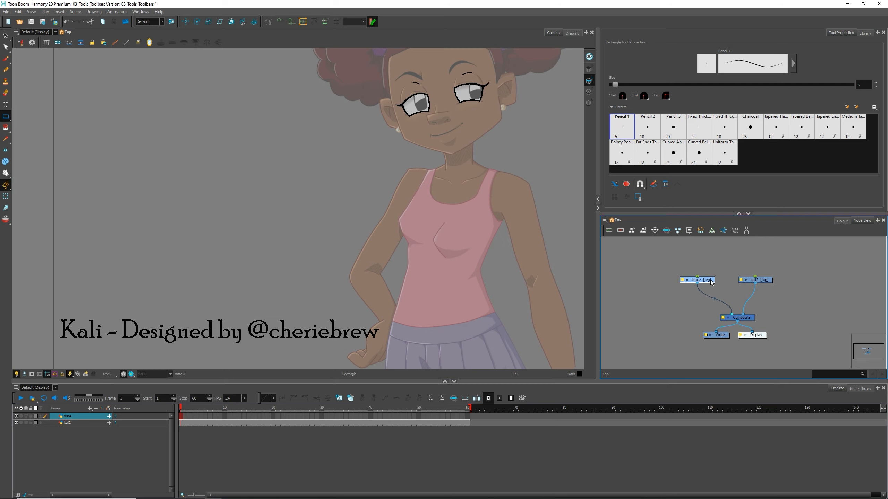
pyautogui.moveTo(465, 130)
pyautogui.mouseDown()
pyautogui.moveTo(383, 205)
pyautogui.moveTo(391, 212)
pyautogui.mouseUp()
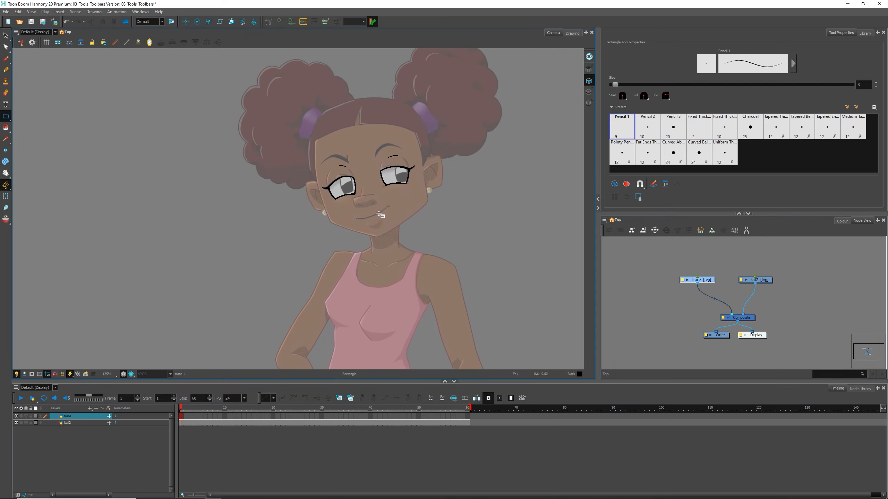
pyautogui.press('2')
pyautogui.press('2')
pyautogui.press('2')
pyautogui.press('2')
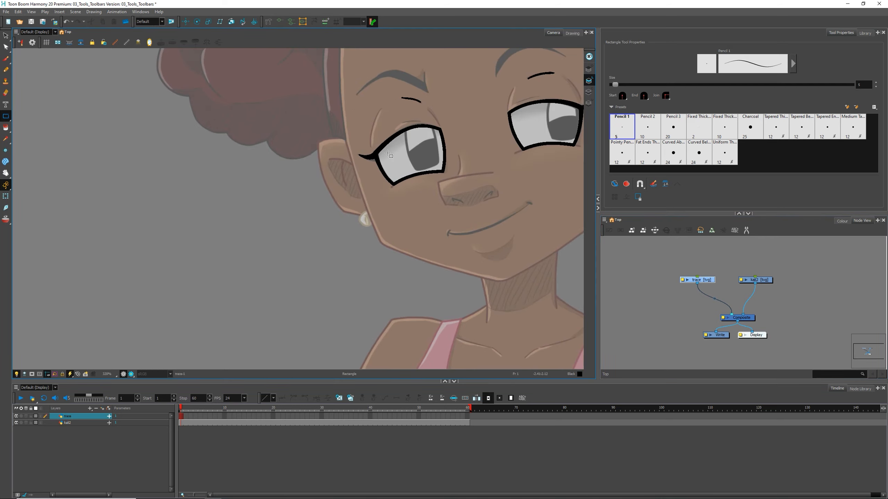
pyautogui.moveTo(434, 157); pyautogui.dragTo(130, 157)
pyautogui.press('2')
pyautogui.press('2')
pyautogui.press('2')
pyautogui.press('2')
pyautogui.moveTo(371, 121); pyautogui.dragTo(294, 284)
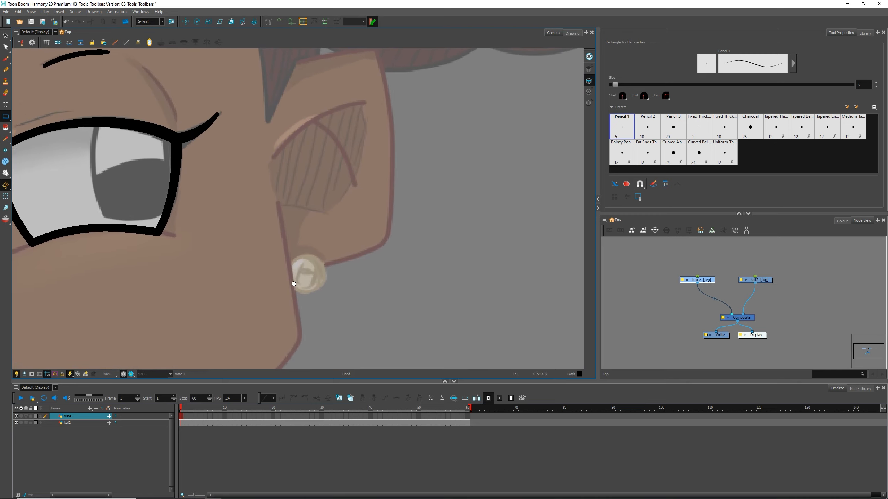
pyautogui.press('2')
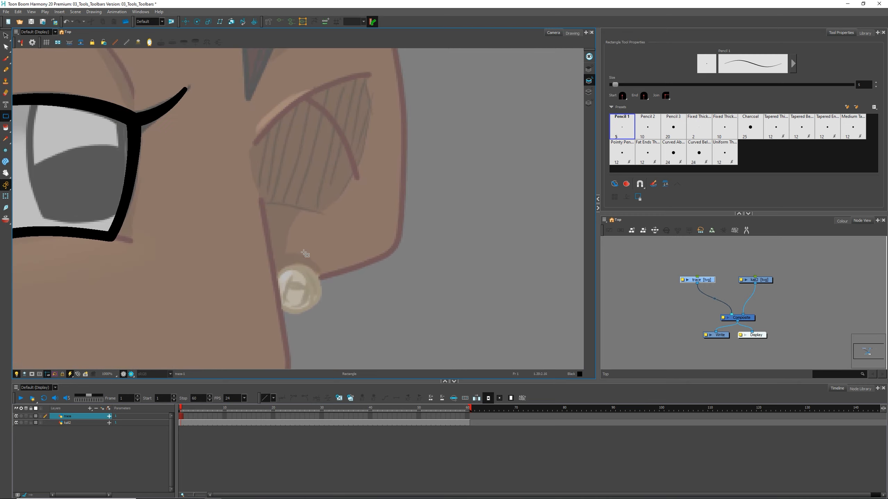
pyautogui.press('1')
pyautogui.moveTo(402, 134); pyautogui.dragTo(410, 183)
pyautogui.press('1')
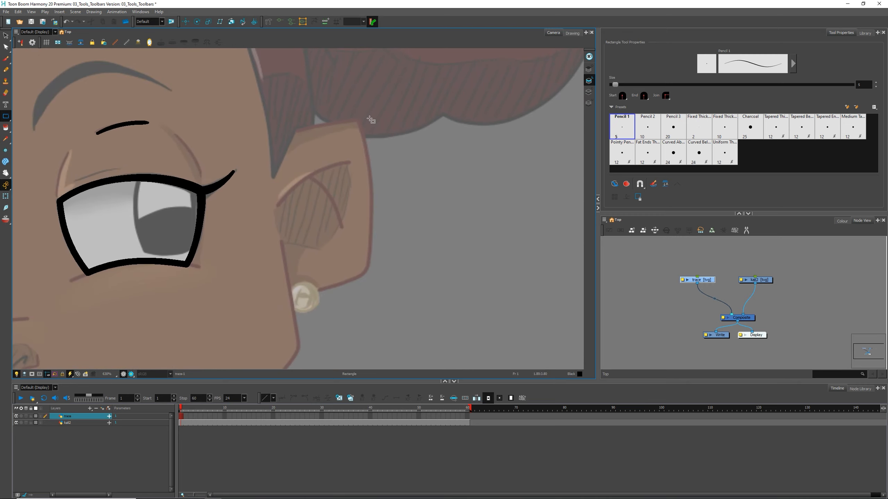
pyautogui.moveTo(362, 117); pyautogui.dragTo(250, 296)
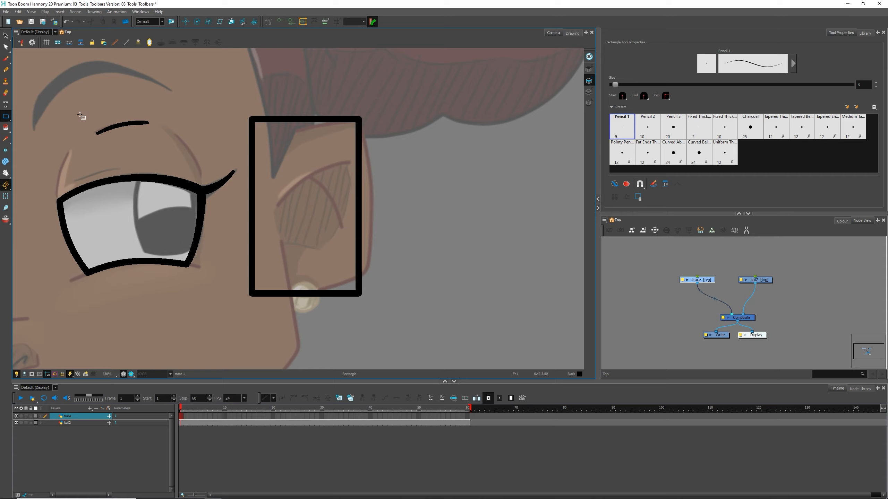
# Step: Reshape the rectangle with the Contour Editor by moving its upper-right and two lower corners towards the traced ear's outline
pyautogui.hotkey('alt', 'q')
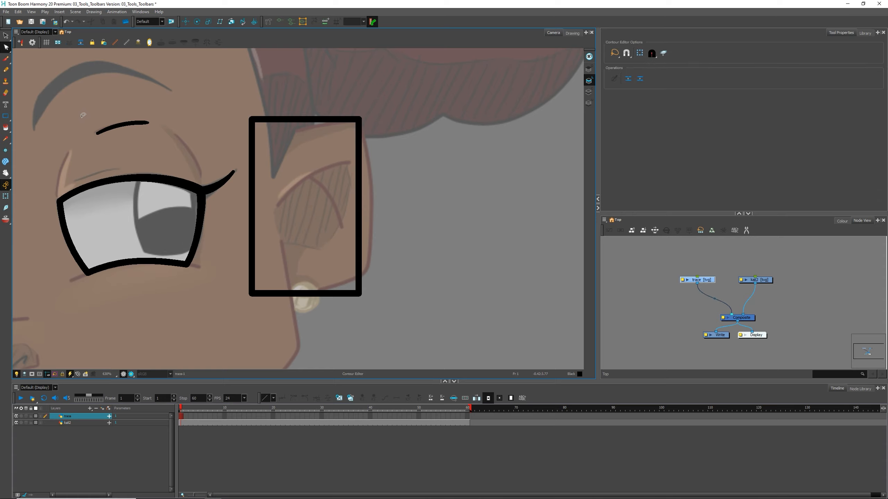
pyautogui.click(360, 118)
pyautogui.moveTo(360, 118)
pyautogui.mouseDown()
pyautogui.moveTo(350, 131)
pyautogui.moveTo(358, 123)
pyautogui.mouseUp()
pyautogui.moveTo(360, 294); pyautogui.dragTo(364, 271)
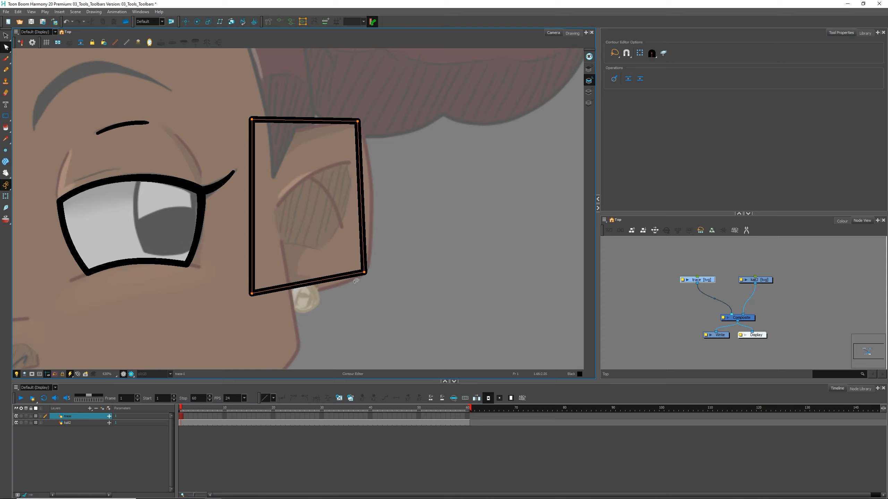
pyautogui.moveTo(251, 294); pyautogui.dragTo(275, 305)
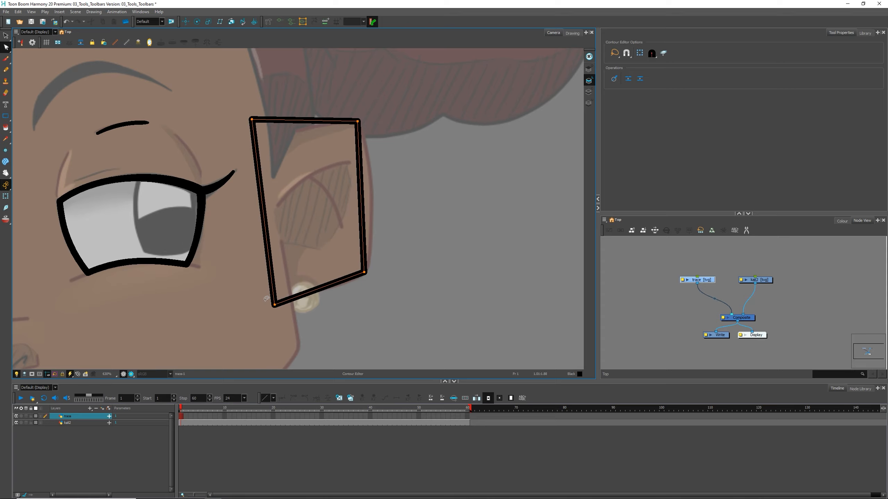
# Step: Draw a small circle around the pearl earring below the ear with the Ellipse tool
pyautogui.click(6, 116)
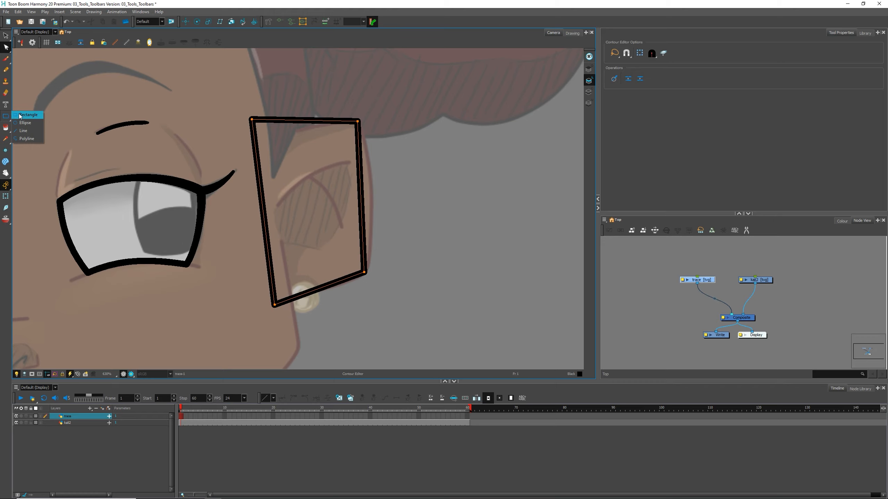
pyautogui.click(26, 123)
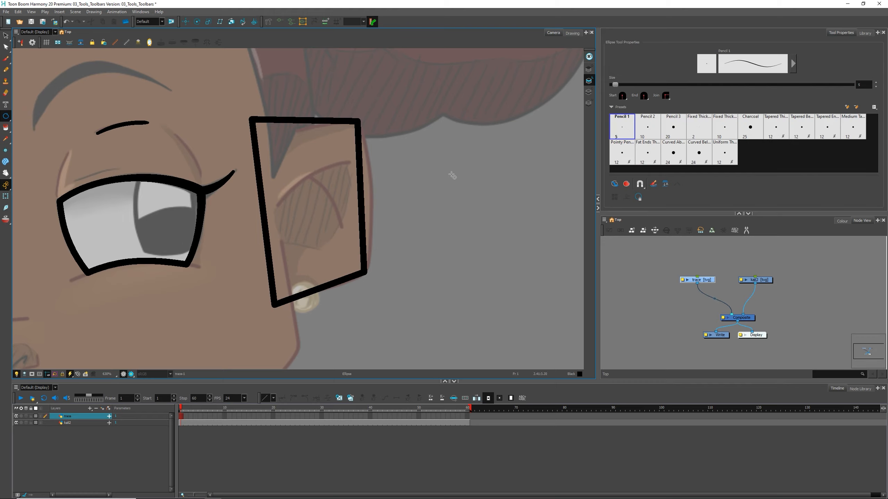
pyautogui.moveTo(318, 282); pyautogui.dragTo(285, 316)
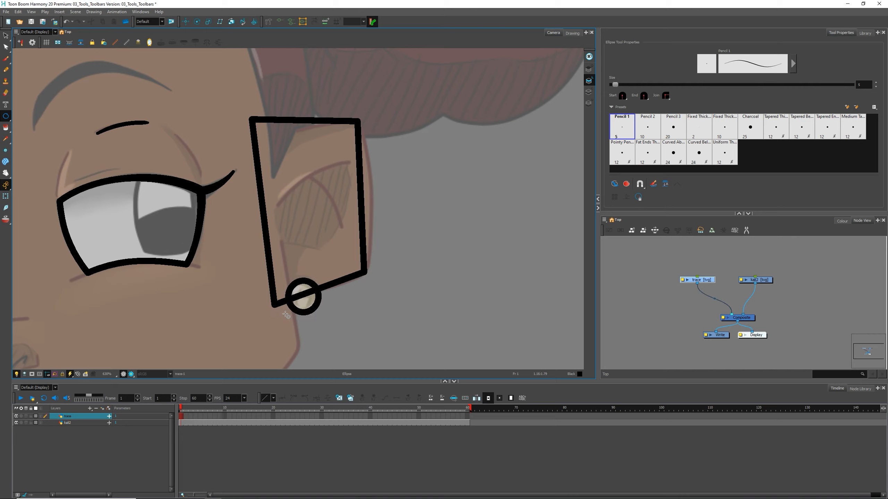
# Step: Reshape the rectangle over the ear with the Contour Editor, curving its outer edge and upper corner and moving its upper inner corner downward
pyautogui.click(7, 47)
pyautogui.click(30, 46)
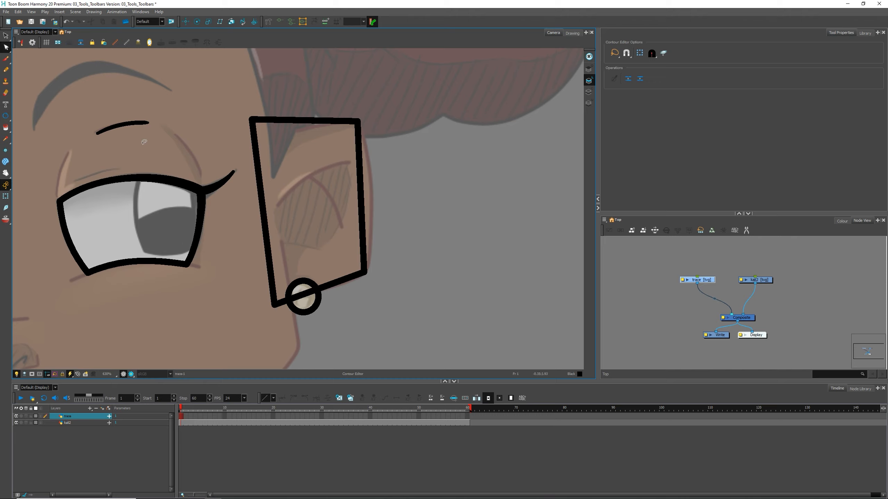
pyautogui.click(320, 289)
pyautogui.click(317, 262)
pyautogui.click(6, 115)
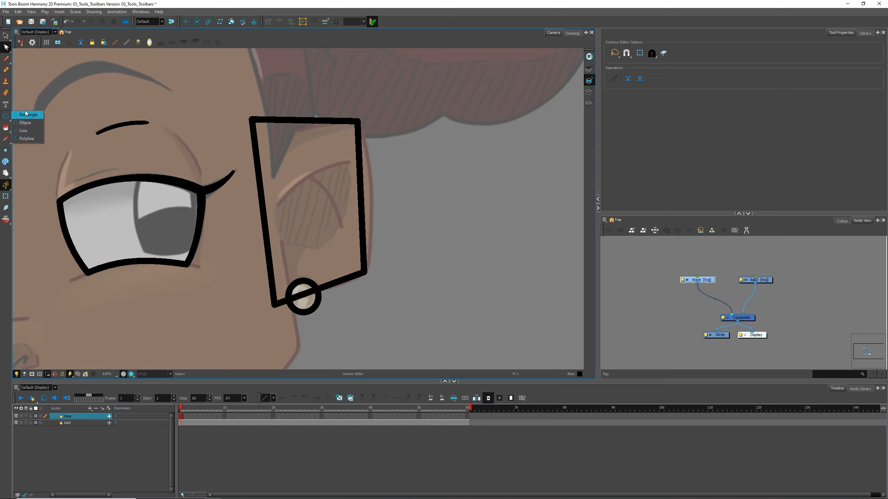
pyautogui.click(56, 89)
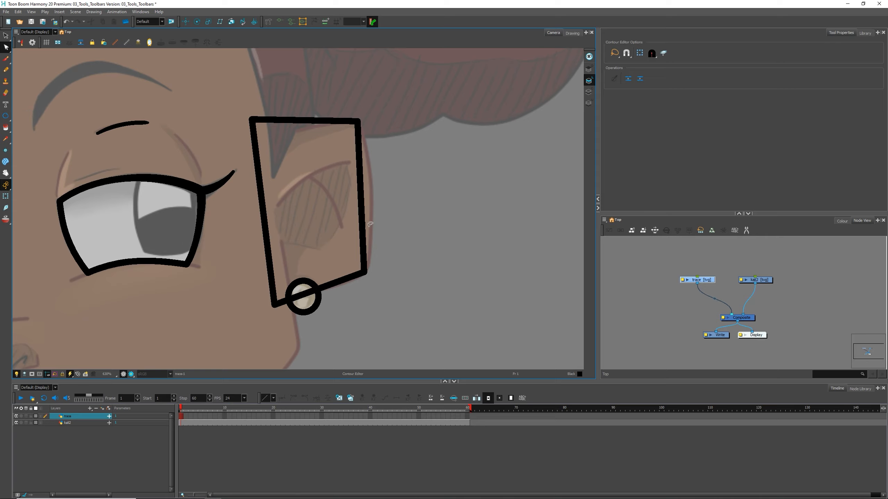
pyautogui.press('2')
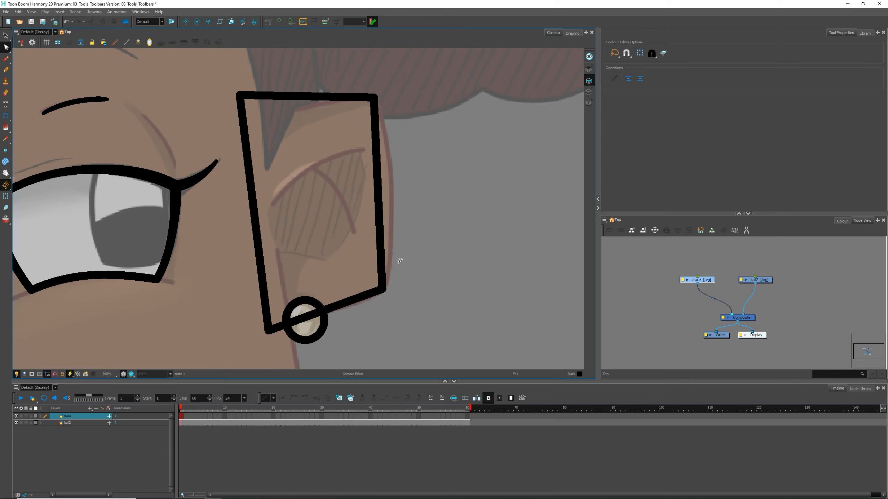
pyautogui.moveTo(397, 263)
pyautogui.mouseDown()
pyautogui.moveTo(363, 281)
pyautogui.moveTo(370, 304)
pyautogui.mouseUp()
pyautogui.moveTo(374, 98); pyautogui.dragTo(391, 115)
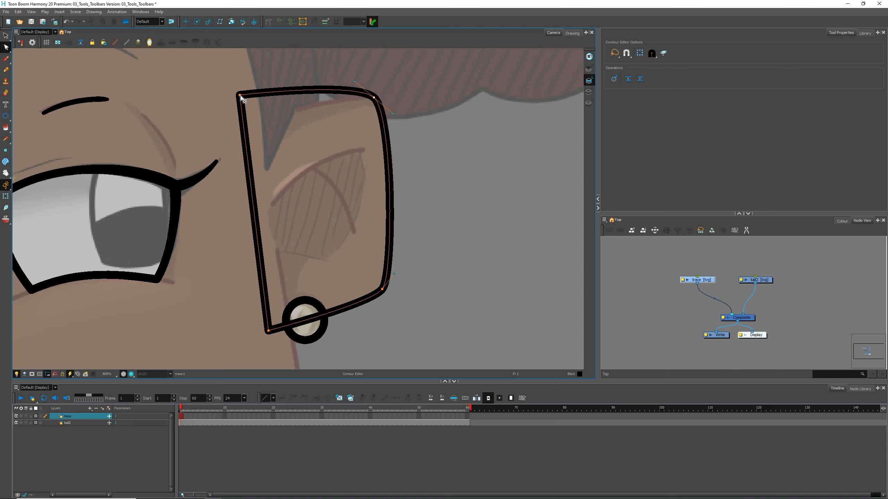
pyautogui.moveTo(240, 95); pyautogui.dragTo(249, 124)
pyautogui.moveTo(393, 70)
pyautogui.mouseDown()
pyautogui.moveTo(358, 106)
pyautogui.moveTo(364, 90)
pyautogui.mouseUp()
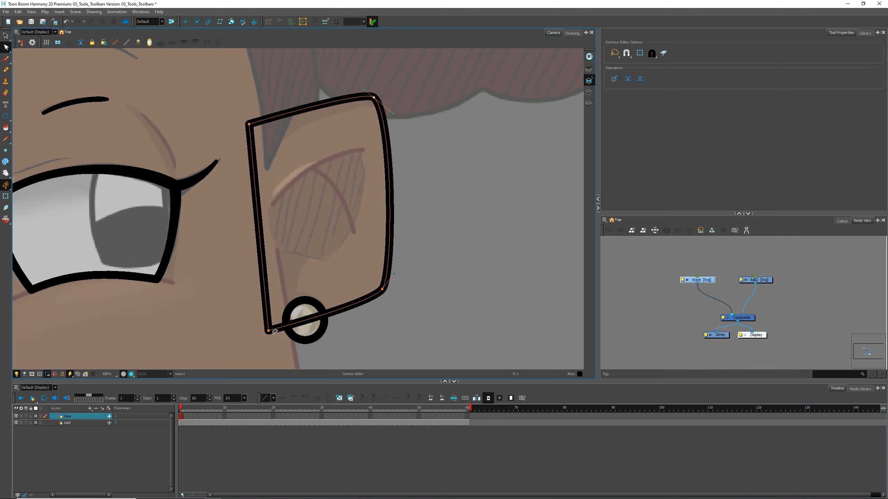
pyautogui.click(331, 247)
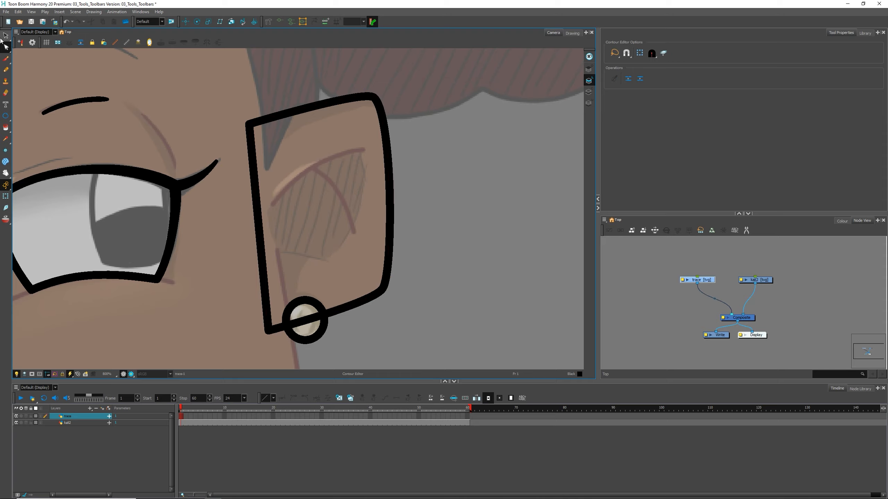
# Step: Select the reshaped ear outline with the Select tool to view its pencil properties, and select the nearby lashed eye for comparison
pyautogui.hotkey('alt', 's')
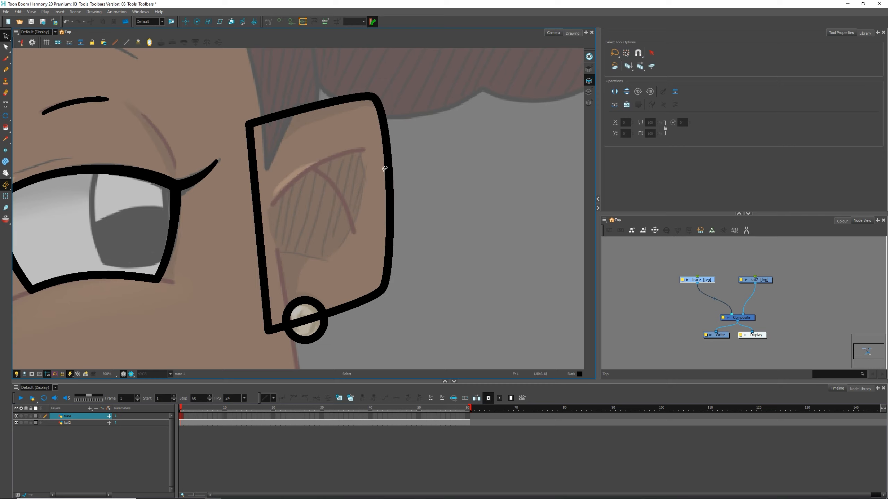
pyautogui.moveTo(420, 147); pyautogui.dragTo(332, 209)
pyautogui.click(421, 161)
pyautogui.moveTo(412, 148); pyautogui.dragTo(352, 185)
pyautogui.moveTo(616, 166)
pyautogui.mouseDown()
pyautogui.moveTo(626, 168)
pyautogui.moveTo(607, 170)
pyautogui.mouseUp()
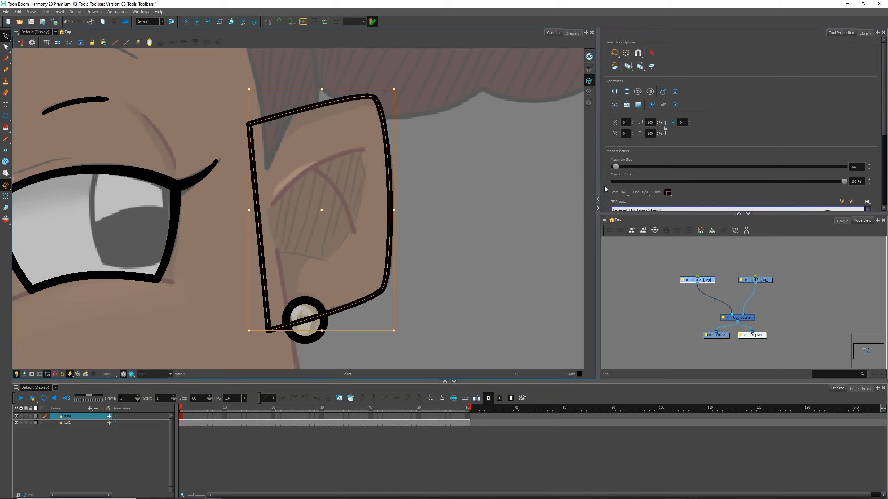
pyautogui.click(520, 215)
pyautogui.moveTo(156, 148)
pyautogui.mouseDown()
pyautogui.moveTo(144, 224)
pyautogui.moveTo(152, 161)
pyautogui.mouseUp()
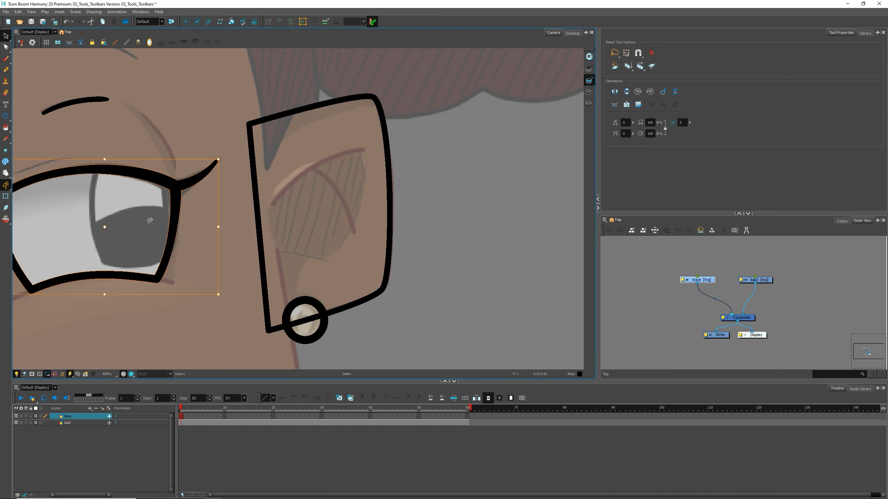
# Step: Try drawing a large ellipse over the hair puff above the ear with the Ellipse tool, and undo it
pyautogui.scroll(-5, 134, 156)
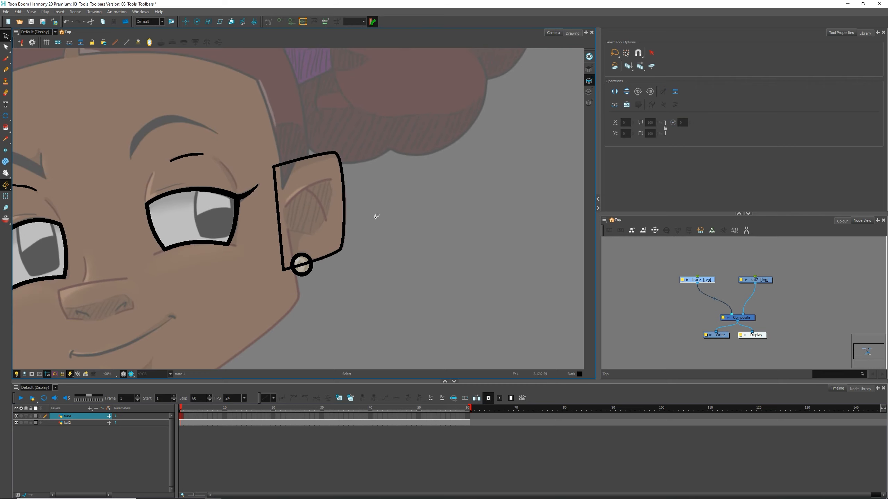
pyautogui.scroll(3, 405, 175)
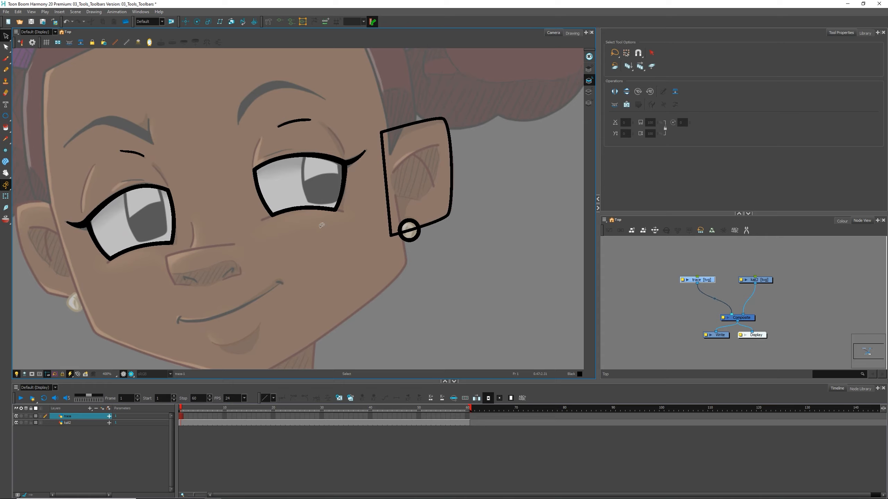
pyautogui.click(6, 119)
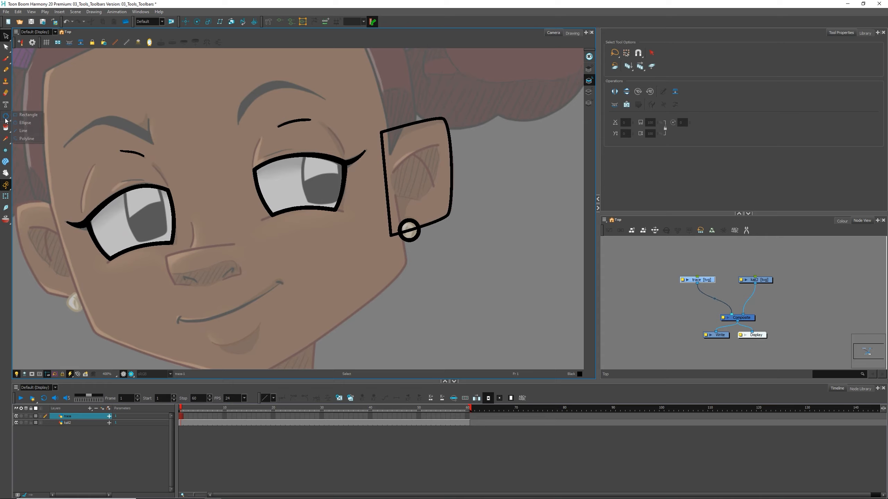
pyautogui.click(24, 123)
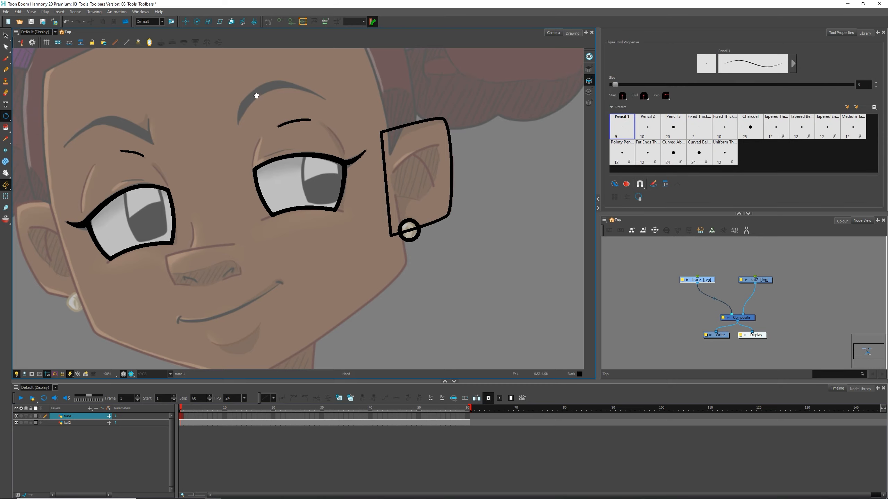
pyautogui.moveTo(257, 93); pyautogui.dragTo(165, 331)
pyautogui.moveTo(390, 200); pyautogui.dragTo(280, 237)
pyautogui.moveTo(302, 202); pyautogui.dragTo(396, 289)
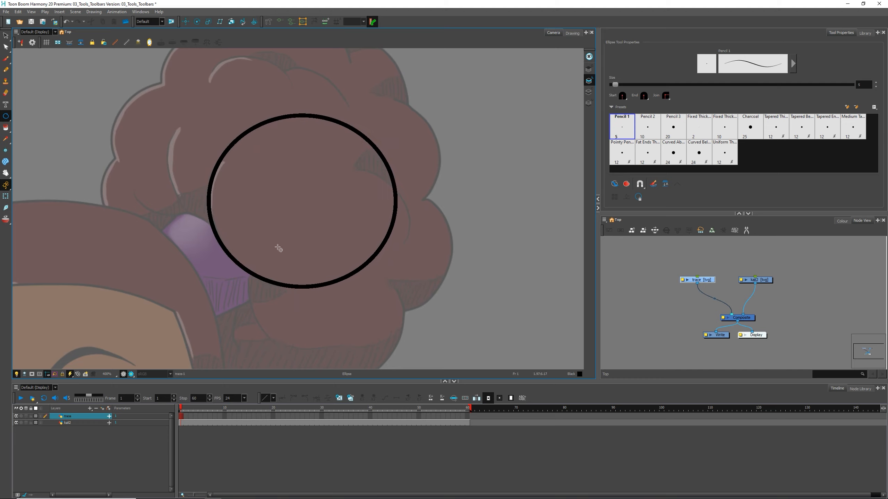
pyautogui.hotkey('ctrl', 'z')
# Step: Try two crossing straight lines over the hair puff with the Line tool, and undo both
pyautogui.moveTo(228, 301); pyautogui.dragTo(268, 264)
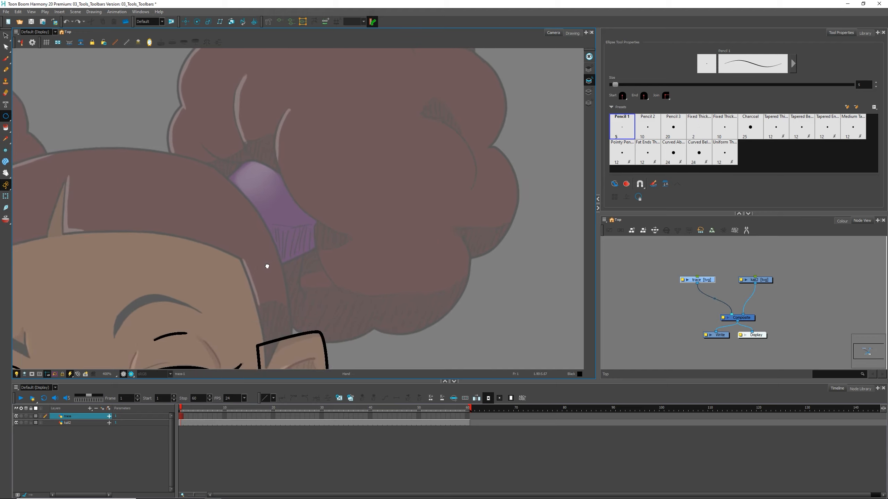
pyautogui.click(5, 116)
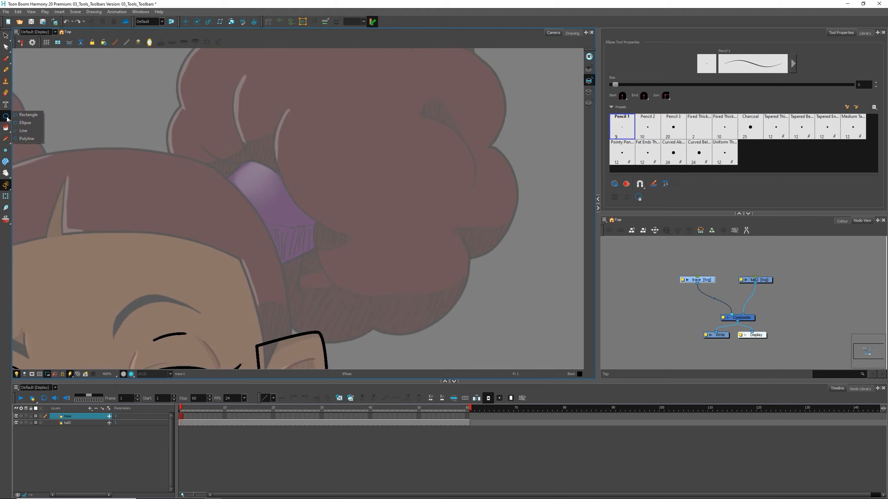
pyautogui.click(23, 130)
pyautogui.moveTo(173, 120); pyautogui.dragTo(396, 154)
pyautogui.moveTo(341, 89); pyautogui.dragTo(329, 221)
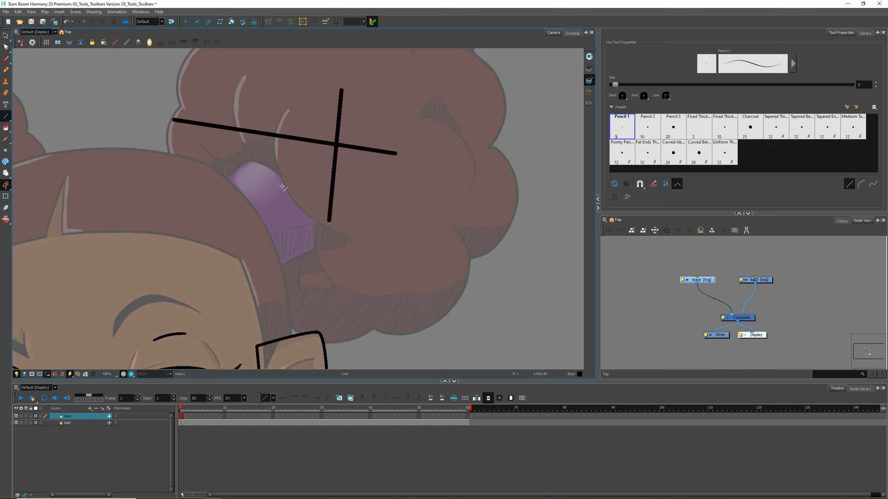
pyautogui.hotkey('ctrl', 'z')
pyautogui.hotkey('ctrl', 'z')
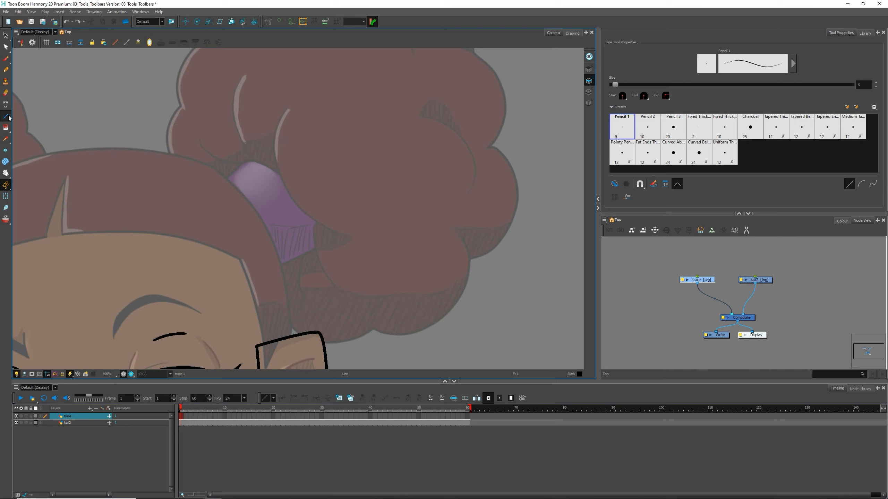
# Step: Draw a polyline across the hair puff with straight zigzag segments followed by curved ones, using the Polyline tool
pyautogui.click(9, 118)
pyautogui.click(25, 140)
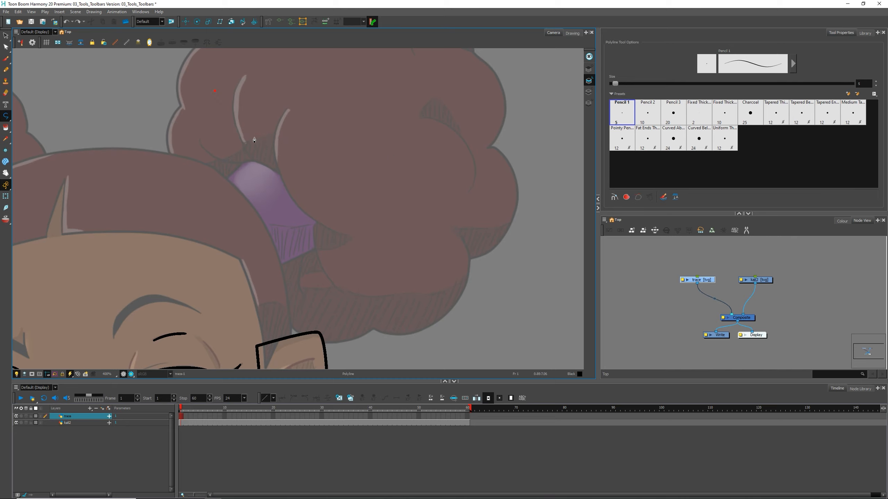
pyautogui.click(255, 156)
pyautogui.click(305, 90)
pyautogui.click(320, 148)
pyautogui.click(361, 92)
pyautogui.click(373, 146)
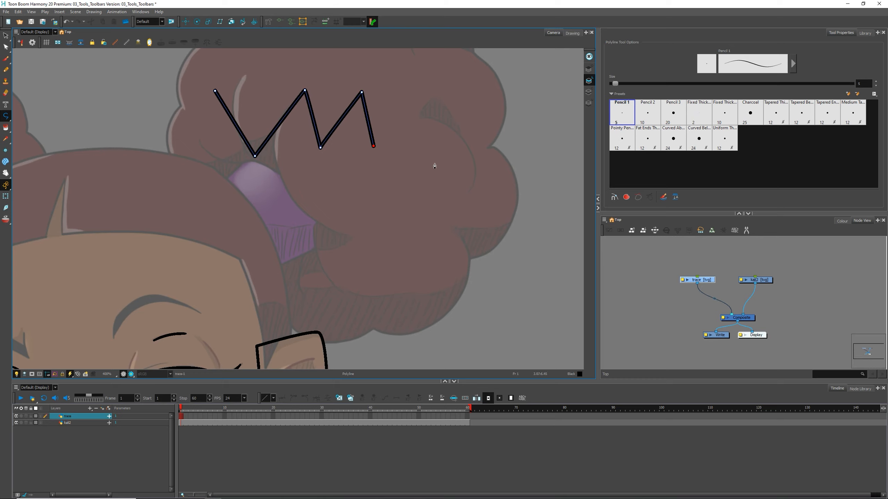
pyautogui.moveTo(474, 163); pyautogui.dragTo(423, 206)
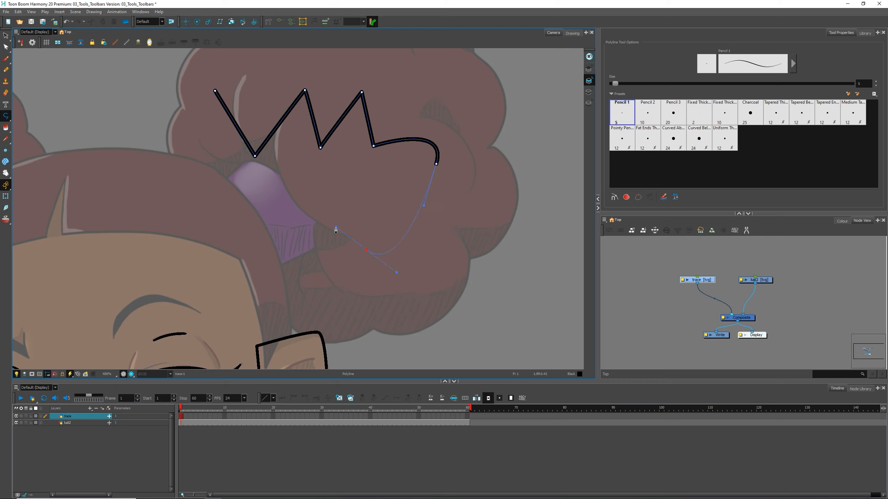
pyautogui.moveTo(336, 228); pyautogui.dragTo(336, 228)
# Step: Undo every segment of the test polyline on the hair puff
pyautogui.hotkey('ctrl', 'z')
pyautogui.click(6, 35)
pyautogui.hotkey('ctrl', 'z')
pyautogui.hotkey('ctrl', 'z')
pyautogui.hotkey('ctrl', 'z')
pyautogui.hotkey('ctrl', 'z')
pyautogui.hotkey('ctrl', 'z')
pyautogui.hotkey('ctrl', 'z')
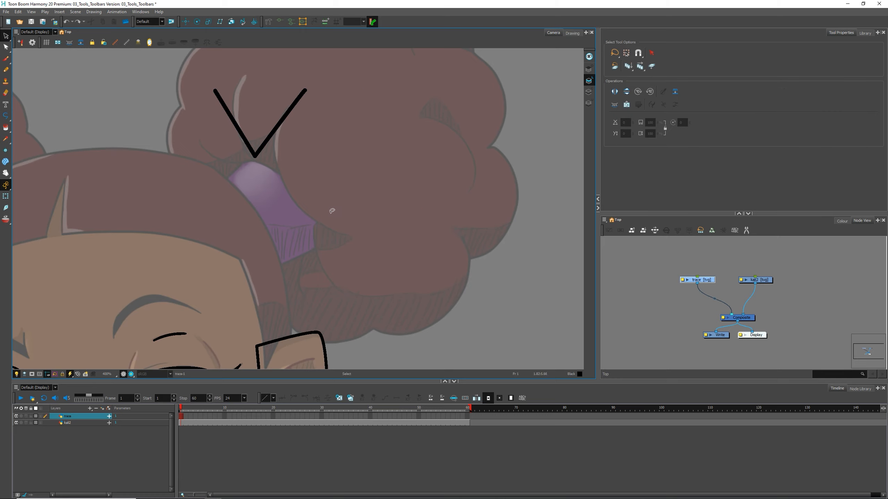
# Step: Fill the insides of both traced eye outlines with black using the Paint tool
pyautogui.moveTo(193, 310); pyautogui.dragTo(430, 114)
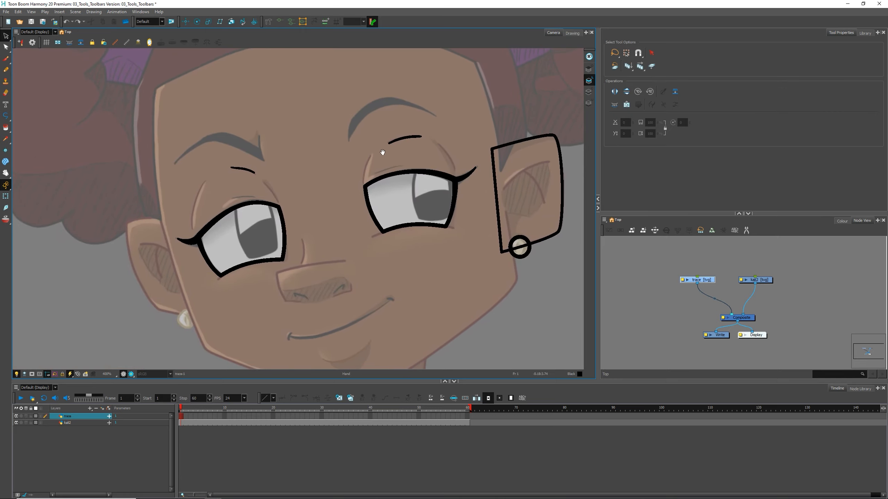
pyautogui.moveTo(408, 156); pyautogui.dragTo(350, 130)
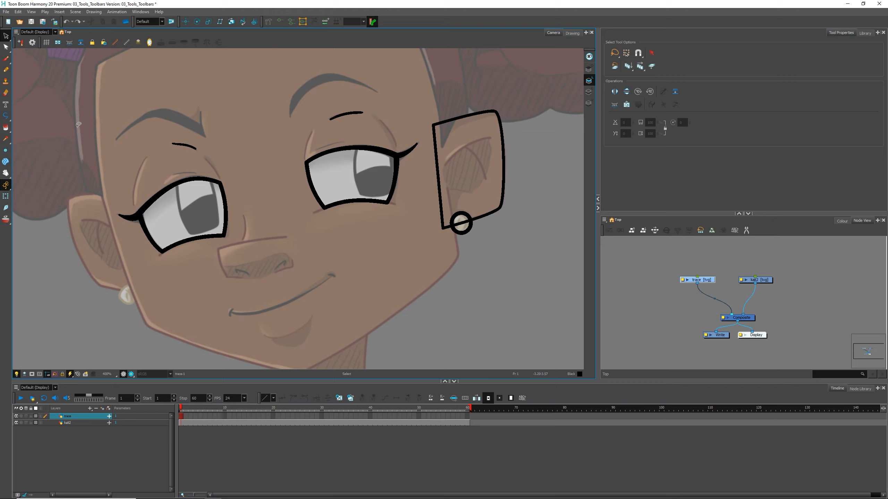
pyautogui.click(7, 129)
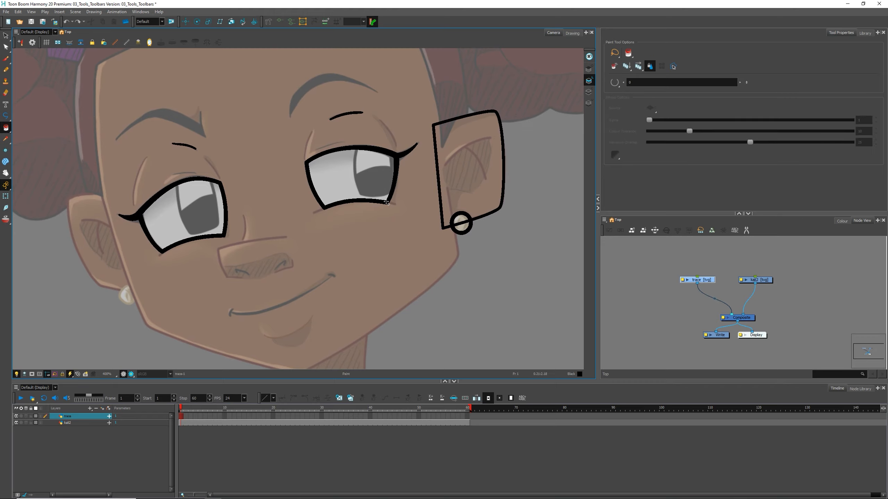
pyautogui.click(349, 172)
pyautogui.click(175, 224)
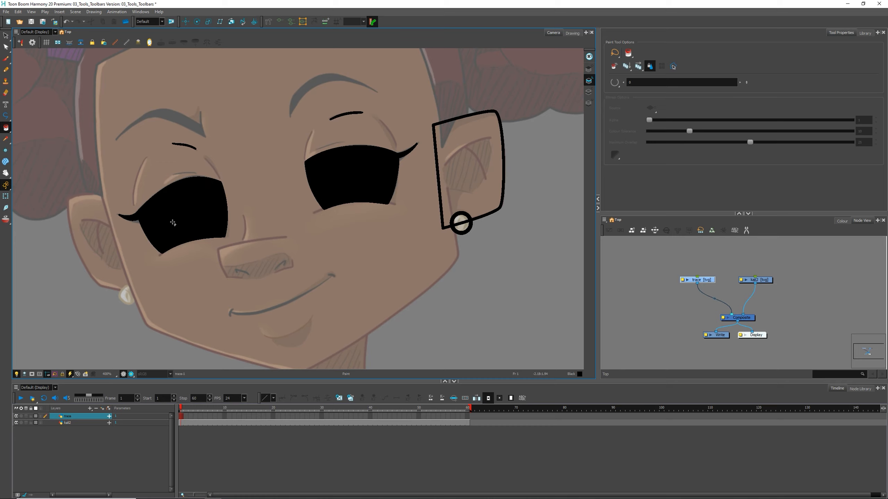
# Step: Undo the black fills inside both eyes and paint the two eye shapes with the White swatch
pyautogui.hotkey('ctrl', 'z')
pyautogui.hotkey('ctrl', 'z')
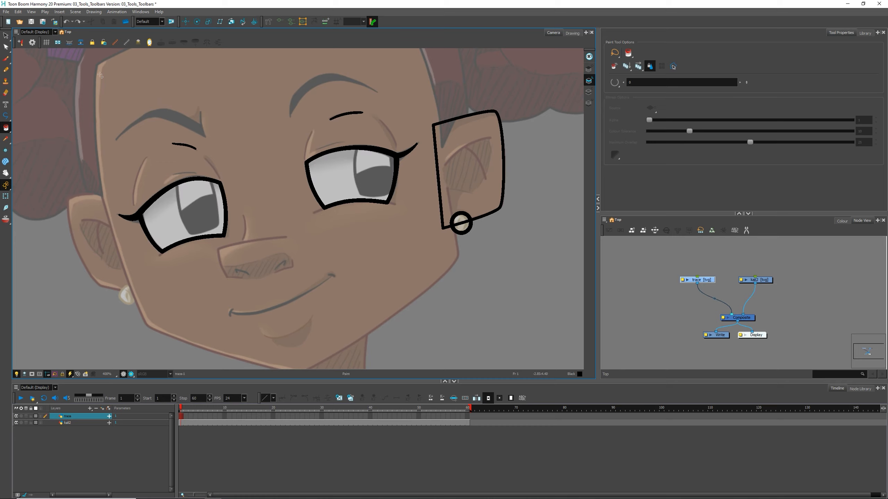
pyautogui.press('2')
pyautogui.moveTo(323, 165); pyautogui.dragTo(297, 175)
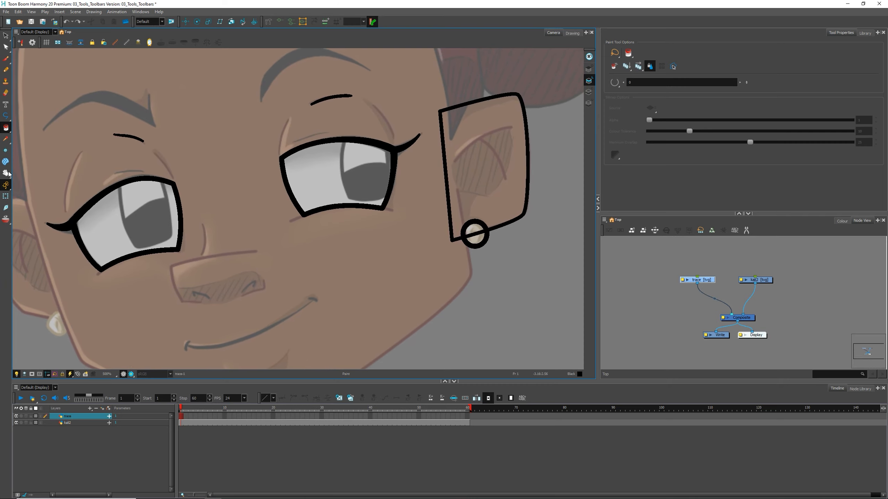
pyautogui.click(6, 128)
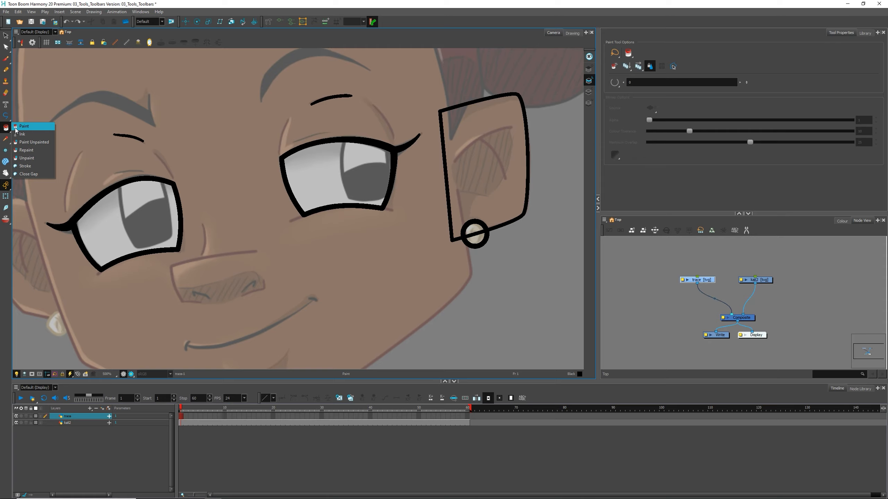
pyautogui.click(16, 129)
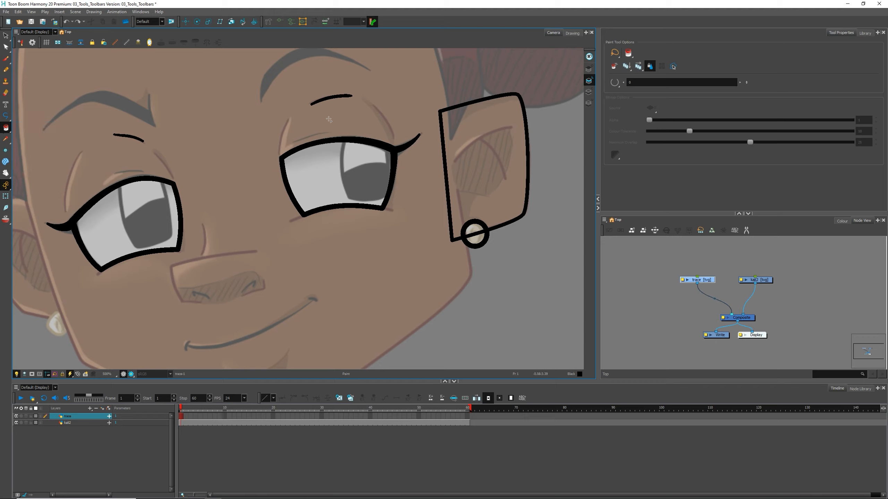
pyautogui.click(842, 221)
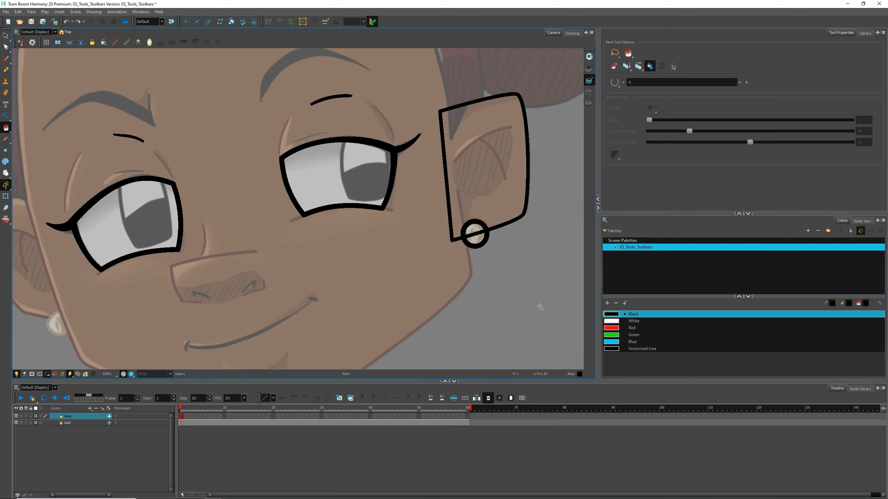
pyautogui.click(616, 323)
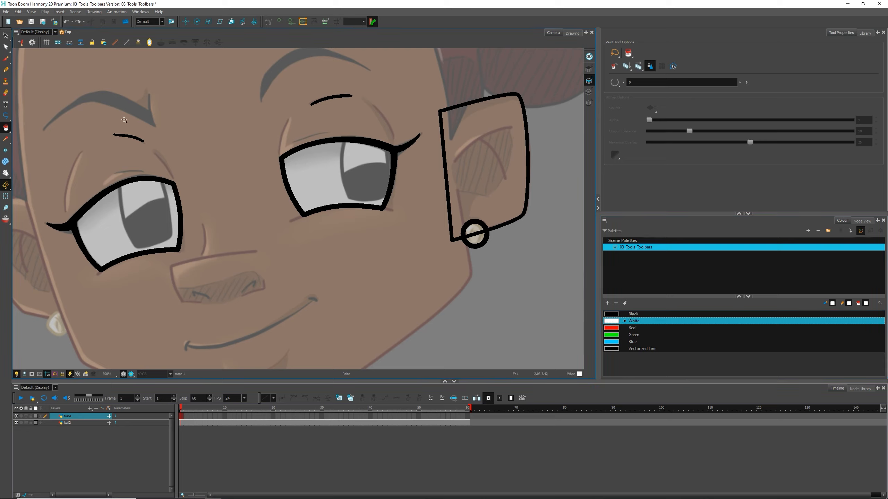
pyautogui.click(363, 174)
pyautogui.click(145, 215)
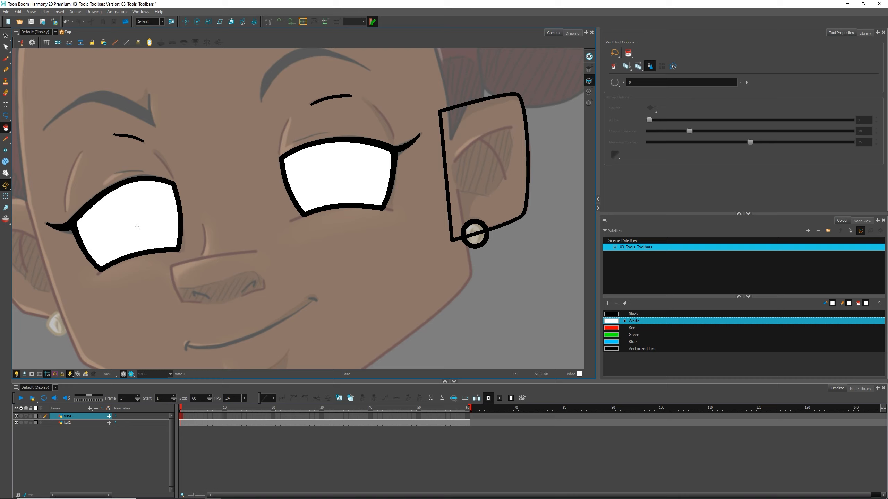
# Step: Draw a circle with a small gap in its outline beside the nose, using Solid Brush 1 and the Black swatch
pyautogui.press('2')
pyautogui.press('2')
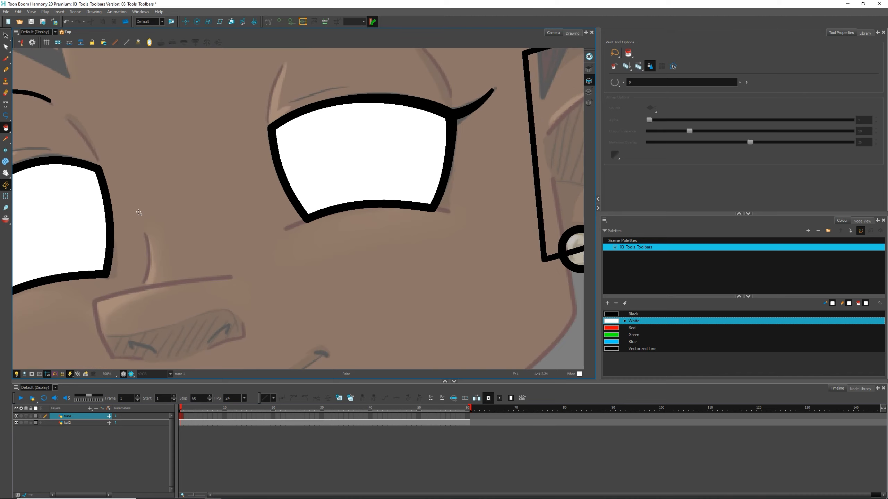
pyautogui.moveTo(207, 196); pyautogui.dragTo(378, 155)
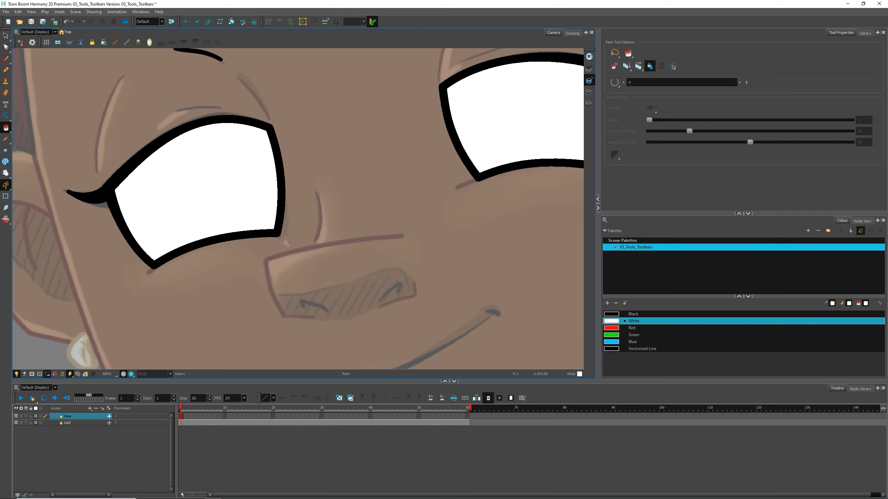
pyautogui.doubleClick(615, 314)
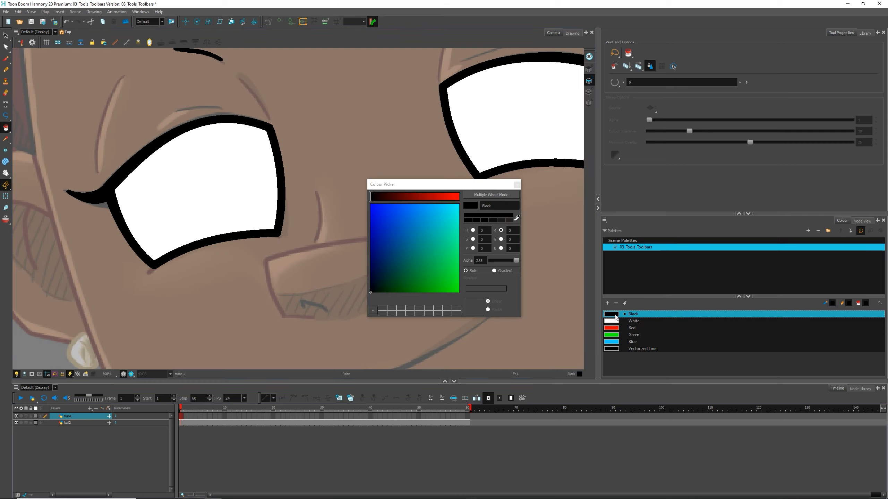
pyautogui.click(517, 185)
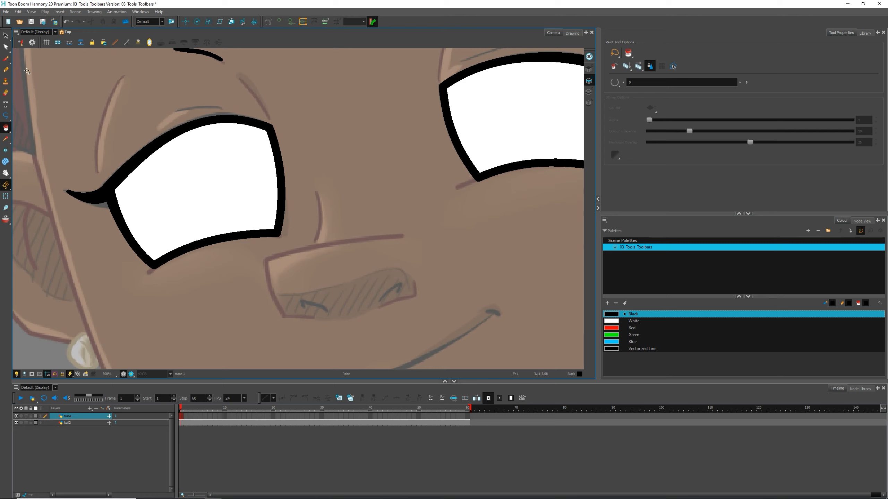
pyautogui.click(6, 60)
pyautogui.moveTo(508, 271)
pyautogui.mouseDown()
pyautogui.moveTo(489, 247)
pyautogui.moveTo(420, 276)
pyautogui.moveTo(464, 337)
pyautogui.moveTo(505, 297)
pyautogui.moveTo(507, 276)
pyautogui.mouseUp()
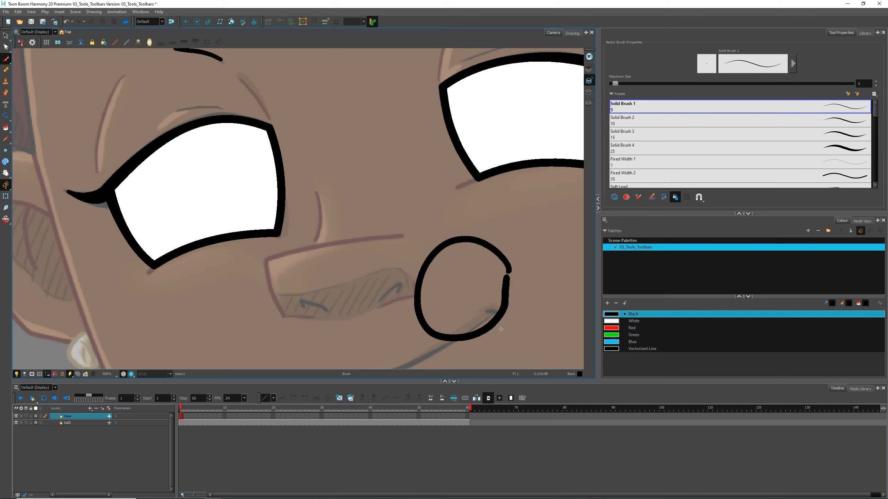
# Step: Try to fill the gapped brush circle with black after using the Contour Editor at its gap, and undo the circle
pyautogui.click(6, 128)
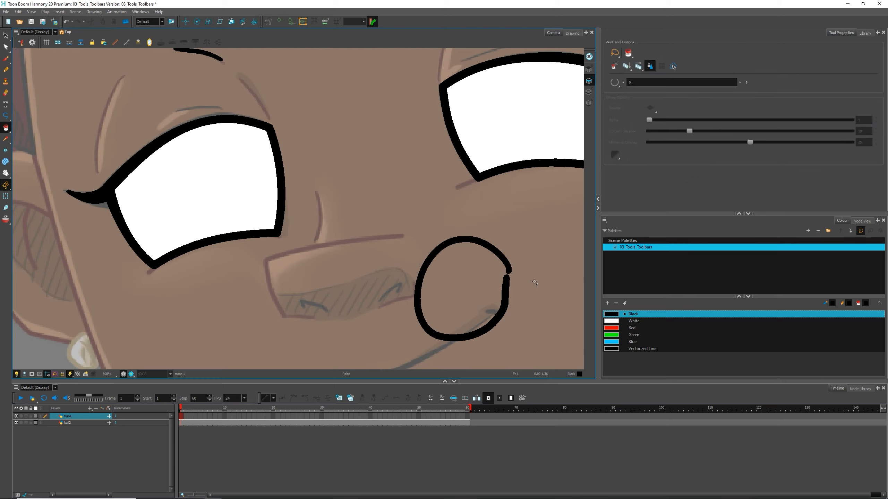
pyautogui.press('2')
pyautogui.press('2')
pyautogui.press('2')
pyautogui.moveTo(538, 305); pyautogui.dragTo(183, 153)
pyautogui.press('2')
pyautogui.press('2')
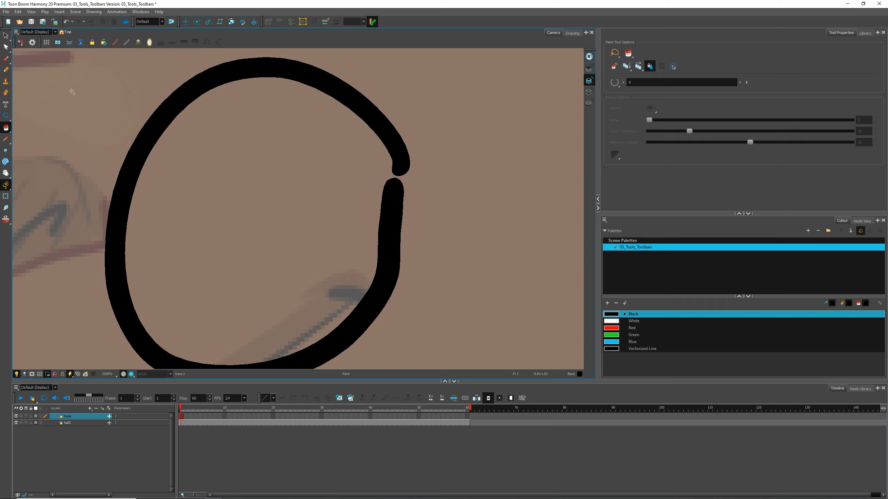
pyautogui.click(5, 47)
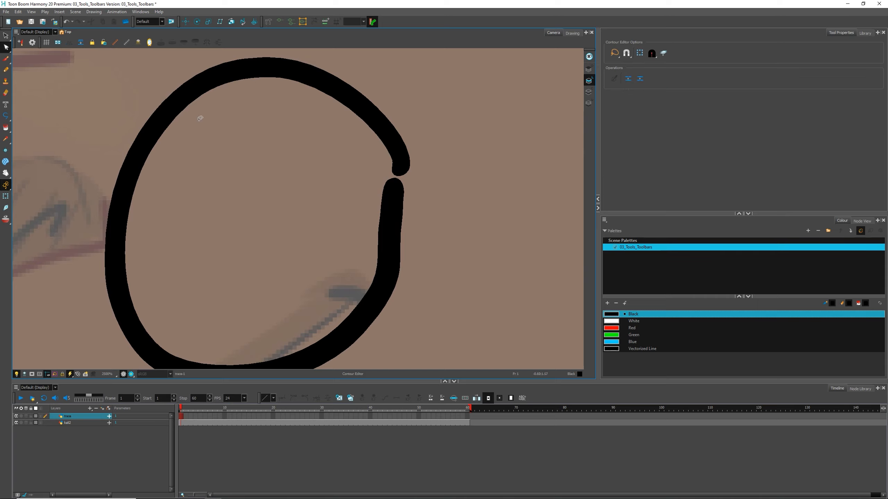
pyautogui.click(400, 168)
pyautogui.click(442, 189)
pyautogui.hotkey('alt', 'i')
pyautogui.click(309, 192)
pyautogui.hotkey('ctrl', 'z')
pyautogui.scroll(-6, 301, 196)
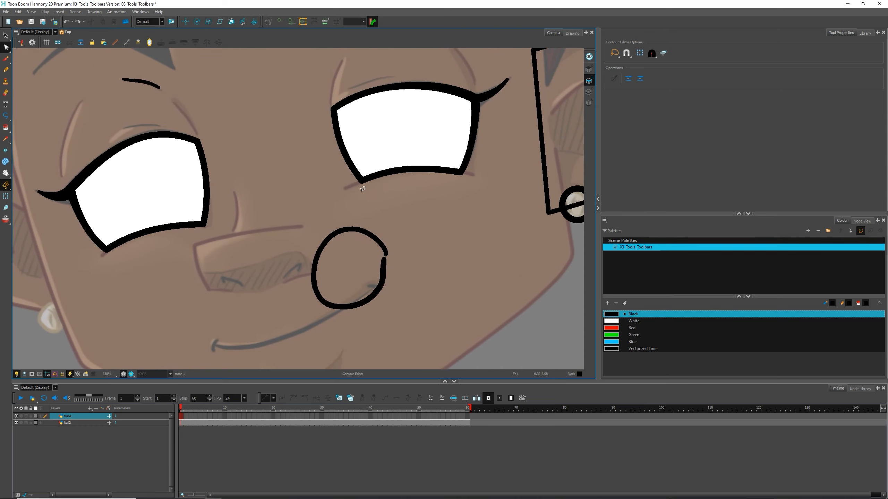
pyautogui.hotkey('ctrl', 'z')
# Step: Draw a small closed circle between the eyes with the Pencil 1 preset and fill it with black
pyautogui.click(6, 69)
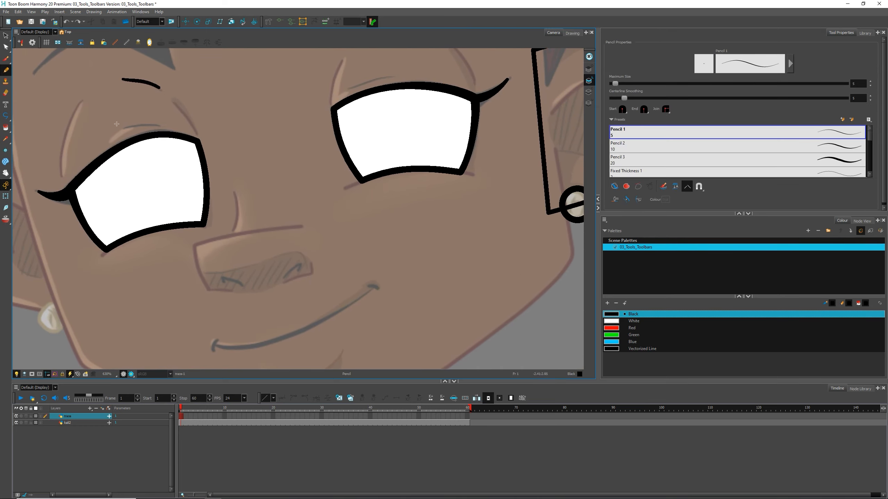
pyautogui.scroll(4, 351, 197)
pyautogui.moveTo(360, 163)
pyautogui.mouseDown()
pyautogui.moveTo(301, 263)
pyautogui.moveTo(385, 248)
pyautogui.moveTo(388, 190)
pyautogui.moveTo(367, 168)
pyautogui.mouseUp()
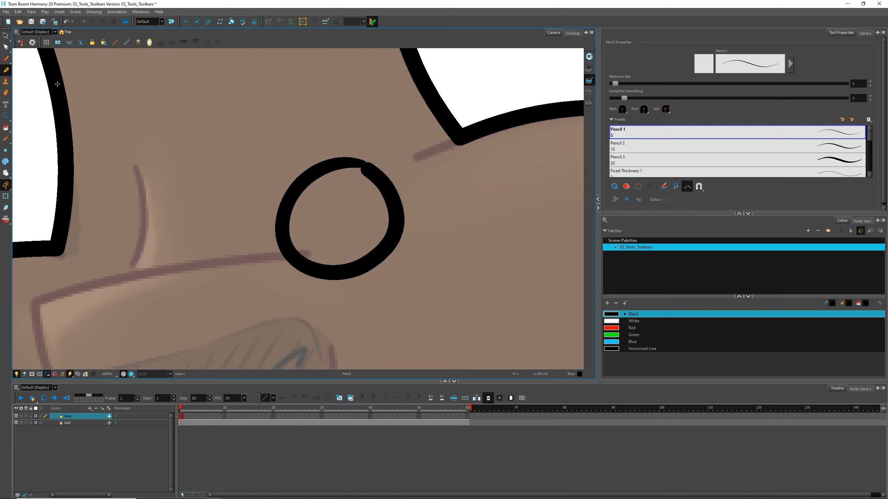
pyautogui.click(5, 129)
pyautogui.click(365, 224)
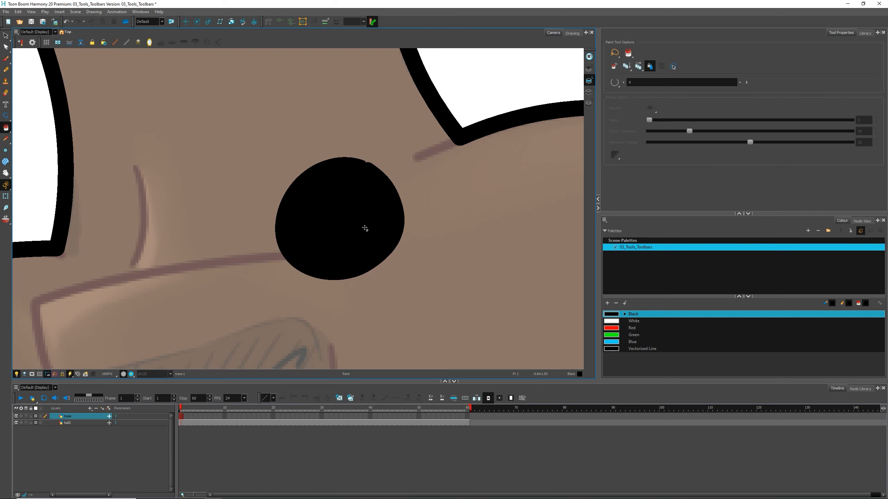
# Step: Undo the black fill and the pencil circle between the eyes
pyautogui.hotkey('ctrl', 'z')
pyautogui.press('2')
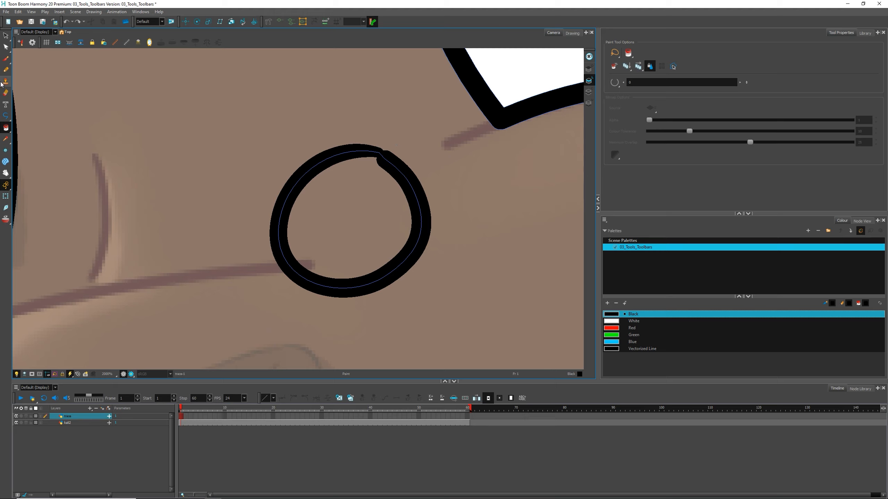
pyautogui.hotkey('ctrl', 'z')
# Step: Turn off automatic gap closing for the Pencil and redraw the small circle between the eyes with a slight gap
pyautogui.click(5, 70)
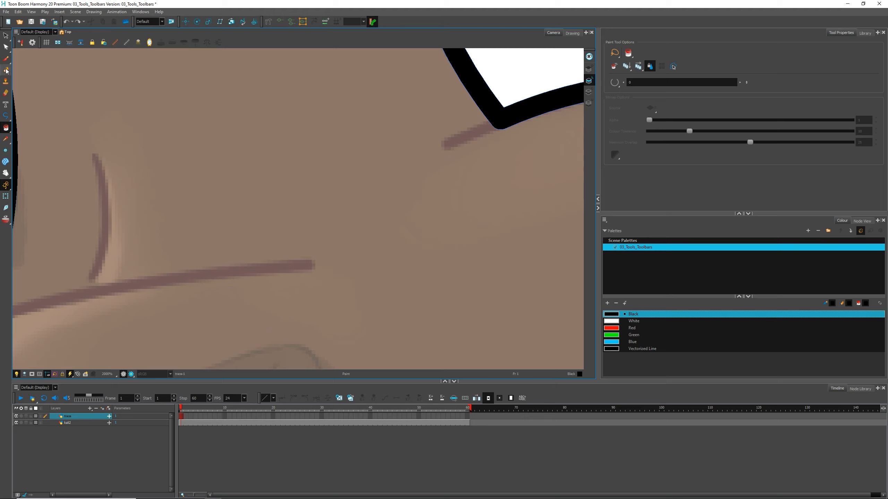
pyautogui.moveTo(344, 155)
pyautogui.mouseDown()
pyautogui.moveTo(236, 218)
pyautogui.moveTo(355, 291)
pyautogui.moveTo(387, 197)
pyautogui.moveTo(350, 164)
pyautogui.mouseUp()
pyautogui.press('2')
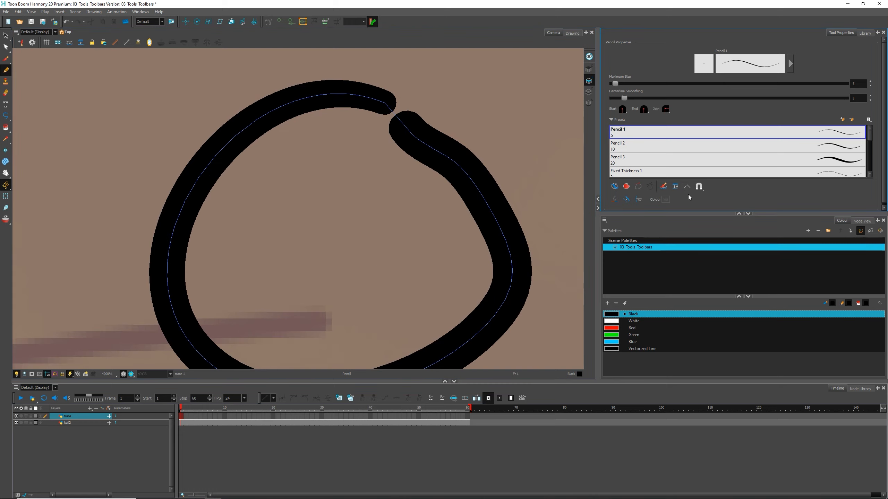
pyautogui.hotkey('ctrl', 'z')
pyautogui.press('1')
pyautogui.moveTo(308, 135)
pyautogui.mouseDown()
pyautogui.moveTo(246, 245)
pyautogui.moveTo(344, 243)
pyautogui.moveTo(352, 175)
pyautogui.moveTo(322, 141)
pyautogui.mouseUp()
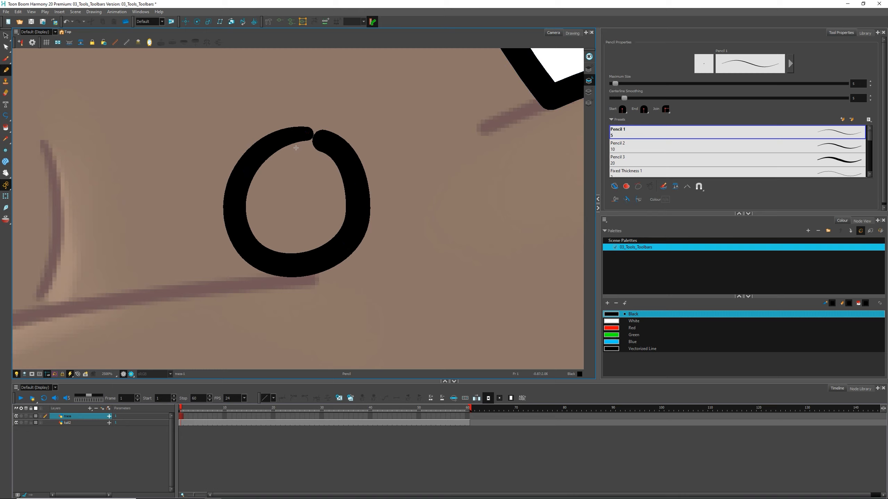
# Step: Move one end point of the pencil circle with the Contour Editor so the thick line ends touch
pyautogui.hotkey('alt', 'q')
pyautogui.click(326, 142)
pyautogui.moveTo(325, 143); pyautogui.dragTo(321, 140)
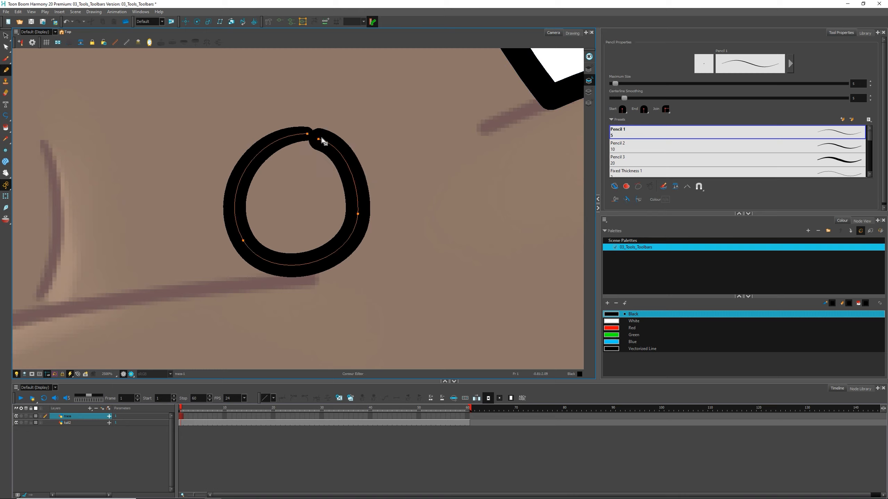
pyautogui.click(378, 124)
pyautogui.hotkey('alt', '/')
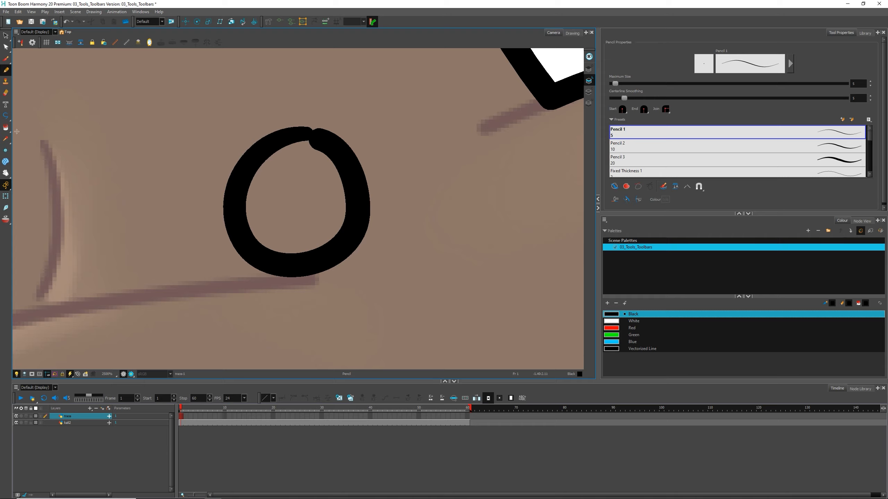
# Step: Display the strokes and examine the space between the circle's two centreline end points up close with the Paint tool active
pyautogui.click(6, 127)
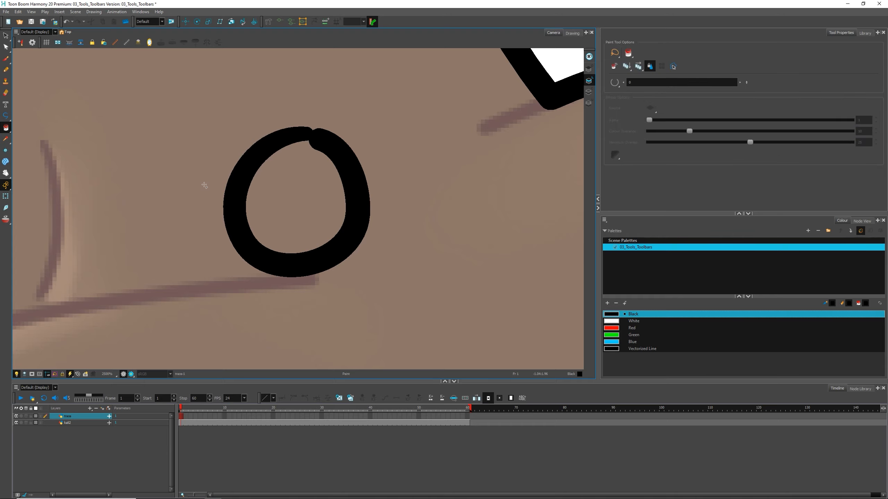
pyautogui.press('k')
pyautogui.press('2')
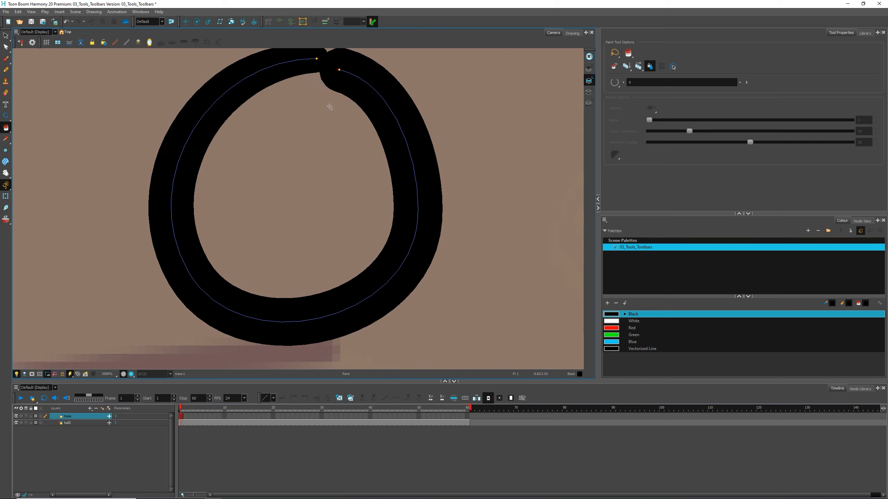
pyautogui.press('space')
pyautogui.moveTo(324, 93); pyautogui.dragTo(316, 238)
pyautogui.press('2')
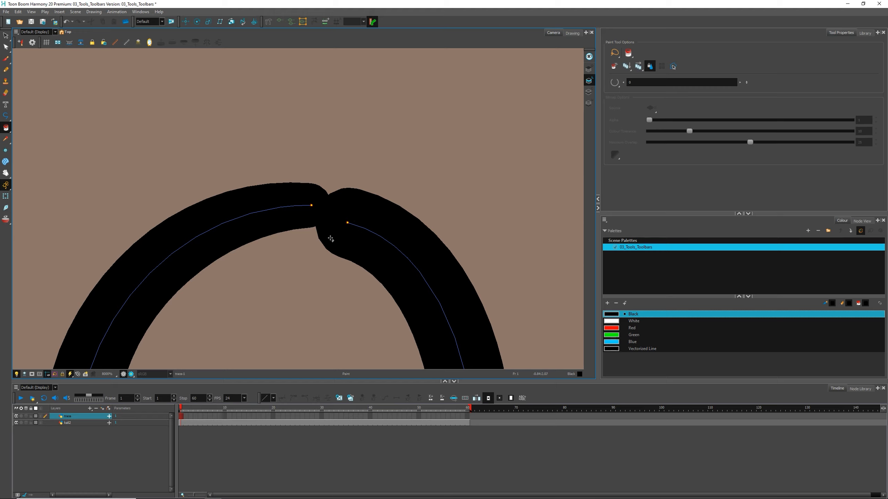
# Step: Move the circle's end point with the Contour Editor past the opposite end so the centrelines cross
pyautogui.click(5, 47)
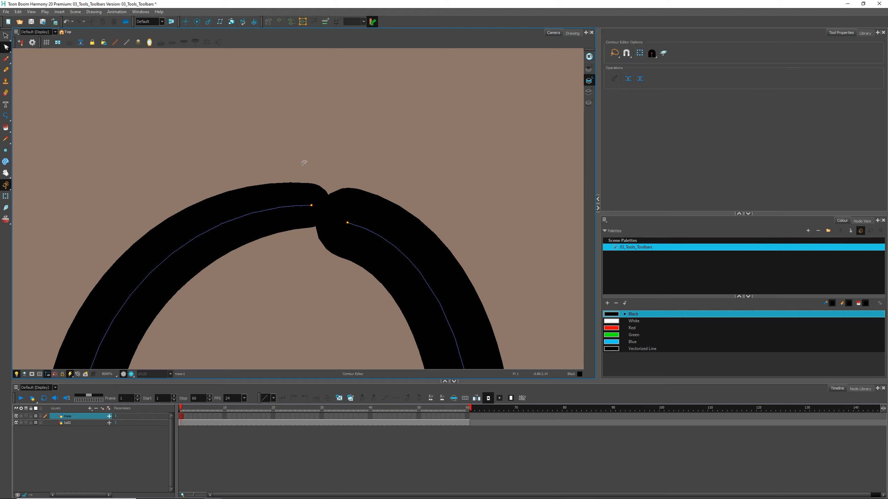
pyautogui.click(348, 223)
pyautogui.moveTo(316, 214); pyautogui.dragTo(298, 203)
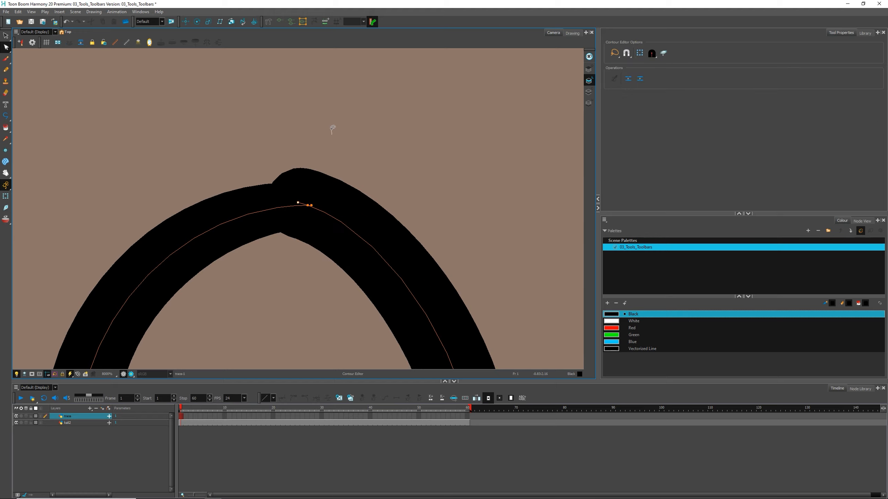
# Step: Fill the inside of the joined pencil circle with black
pyautogui.press('1')
pyautogui.press('1')
pyautogui.press('1')
pyautogui.press('1')
pyautogui.press('1')
pyautogui.moveTo(305, 288); pyautogui.dragTo(314, 227)
pyautogui.hotkey('alt', 'i')
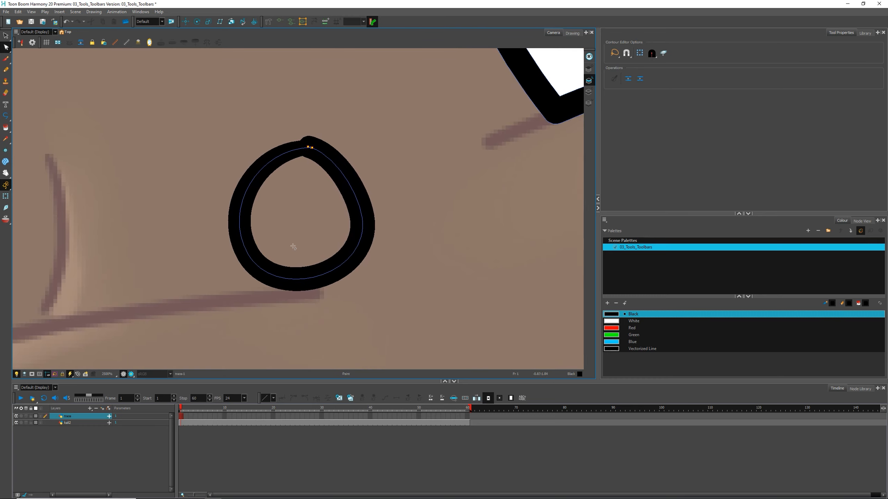
pyautogui.click(308, 226)
# Step: Undo the circle's fill and point edits, and remove the pencil circle from between the eyes
pyautogui.hotkey('ctrl', 'z')
pyautogui.press('1')
pyautogui.press('1')
pyautogui.press('1')
pyautogui.press('1')
pyautogui.press('1')
pyautogui.press('1')
pyautogui.press('1')
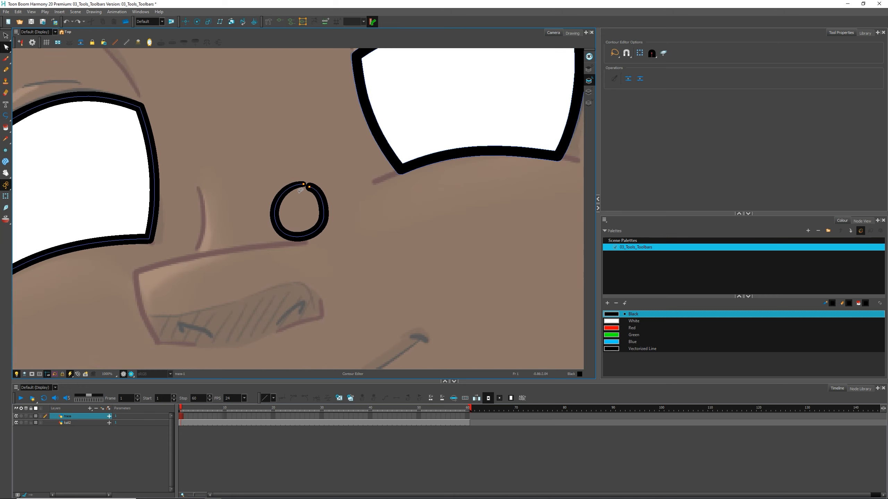
pyautogui.hotkey('ctrl', 'z')
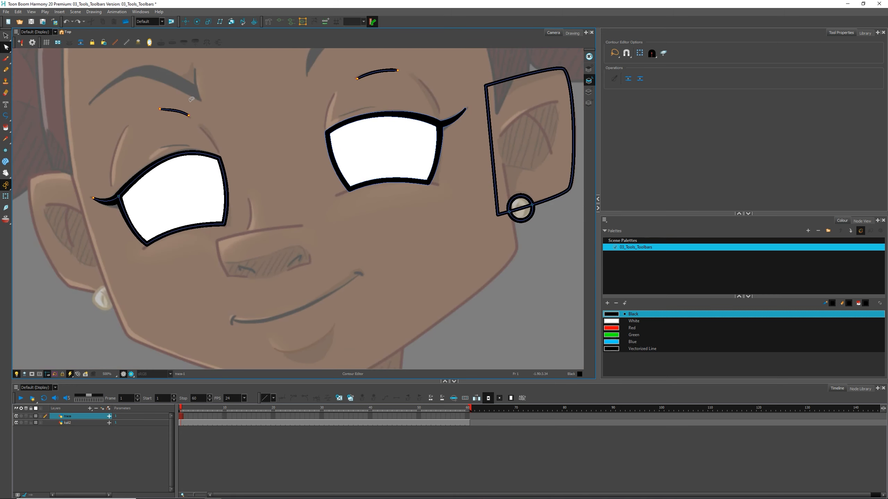
# Step: Use the Colour Eyedropper to sample White and Black alternately from the eye fills and outlines, leaving White selected
pyautogui.click(5, 72)
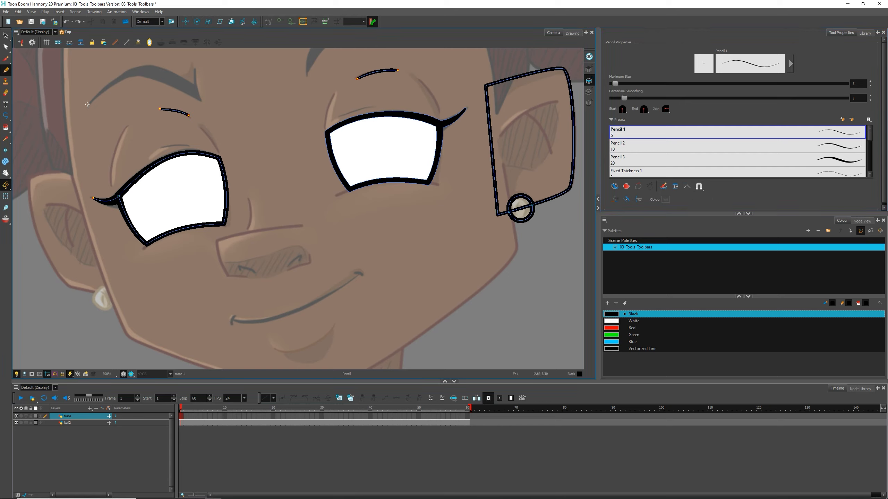
pyautogui.click(6, 140)
pyautogui.click(35, 138)
pyautogui.click(149, 199)
pyautogui.click(129, 183)
pyautogui.click(149, 199)
pyautogui.click(131, 181)
pyautogui.click(150, 200)
pyautogui.click(132, 180)
pyautogui.click(423, 132)
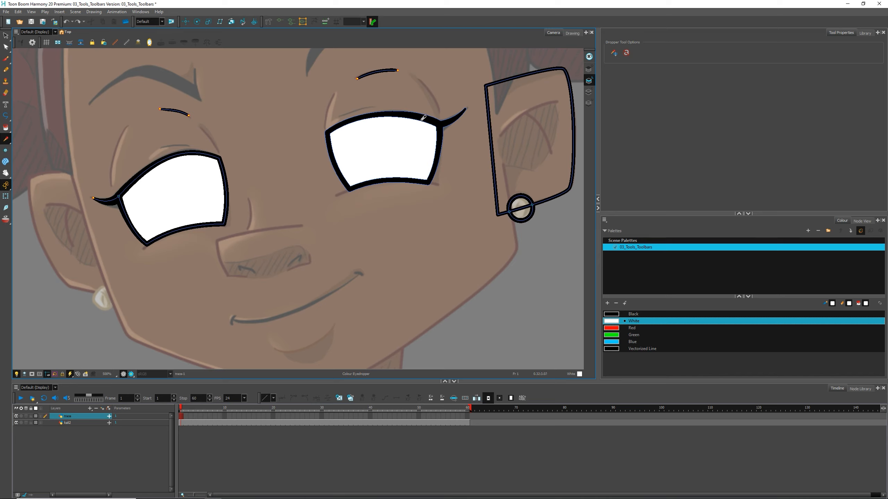
# Step: Sample Black from the eye outline, then make the bitmap character layer active with the Transform tool
pyautogui.click(423, 117)
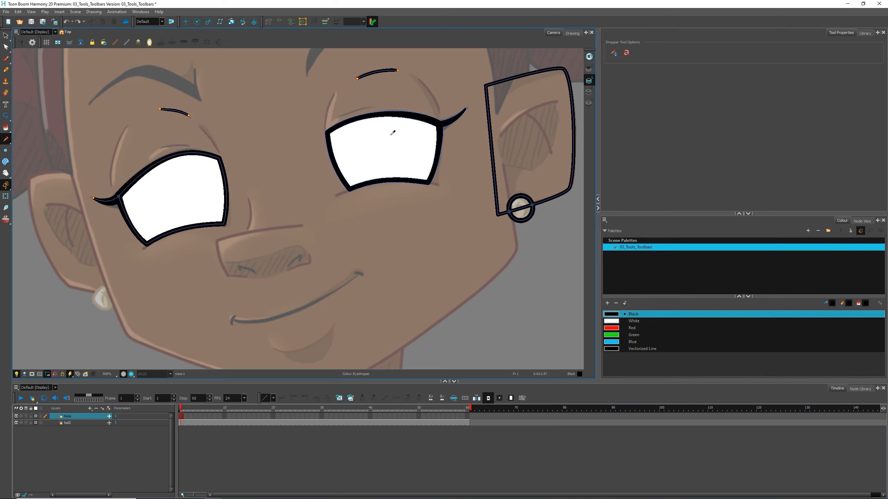
pyautogui.hotkey('shift', 't')
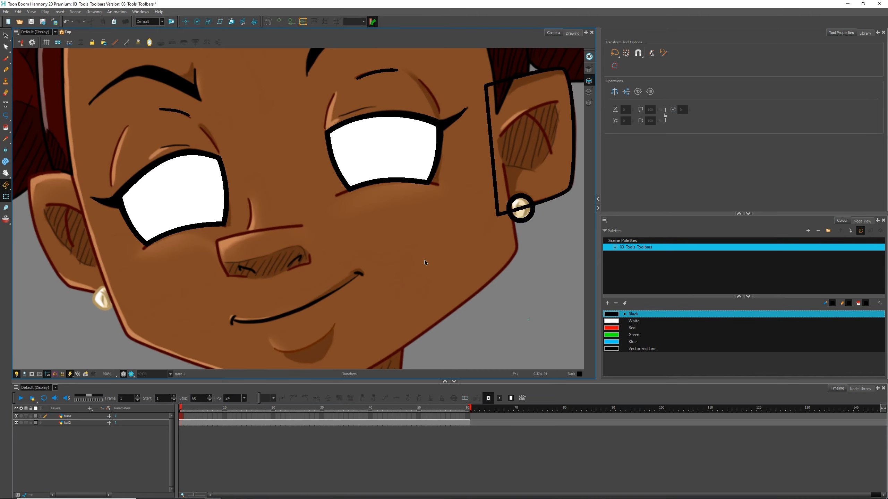
pyautogui.click(301, 232)
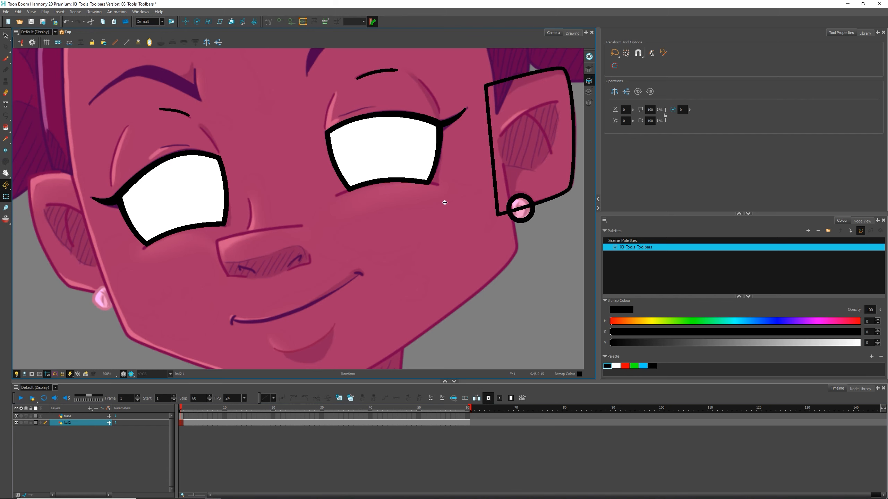
pyautogui.click(570, 297)
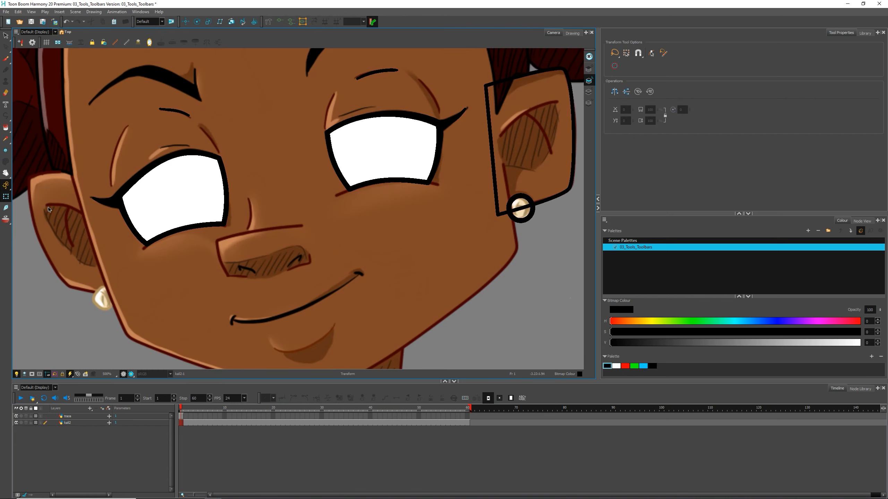
# Step: Use the Colour Eyedropper to sample brown and dark red from the bitmap character, finishing with the skin brown
pyautogui.click(6, 138)
pyautogui.click(211, 131)
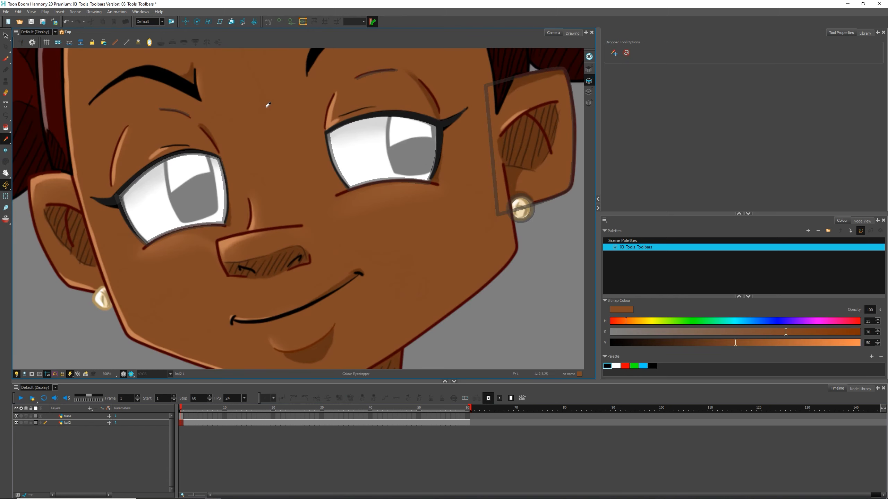
pyautogui.moveTo(205, 189); pyautogui.dragTo(126, 134)
pyautogui.click(257, 230)
pyautogui.click(257, 230)
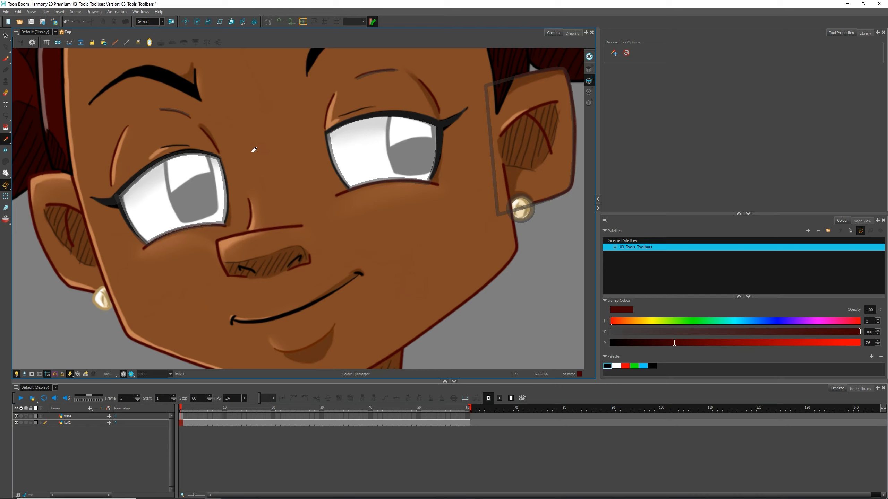
pyautogui.click(265, 105)
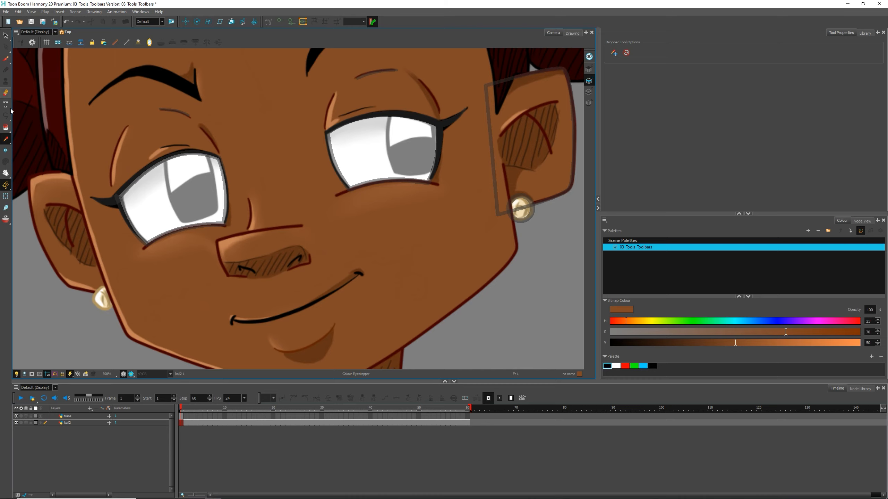
# Step: Reselect the trace drawing and sample White and Black alternately from the eye's fill and outline, leaving Black selected
pyautogui.click(861, 221)
pyautogui.click(707, 280)
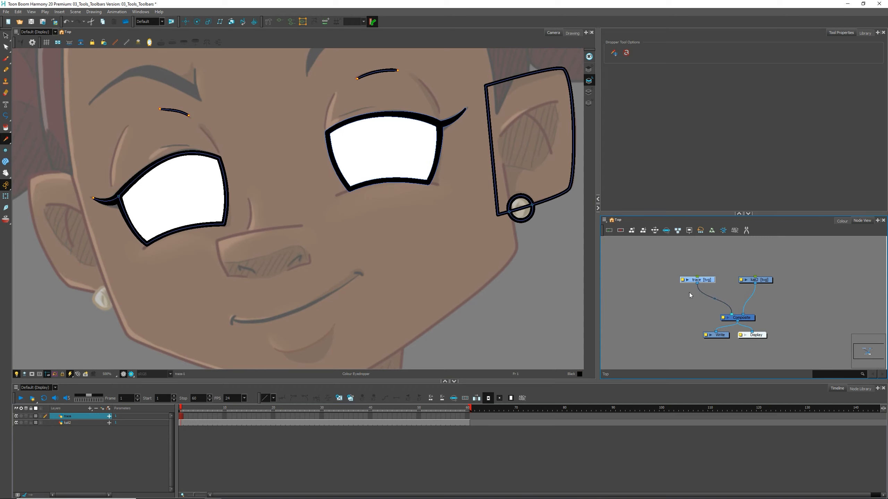
pyautogui.scroll(2, 172, 187)
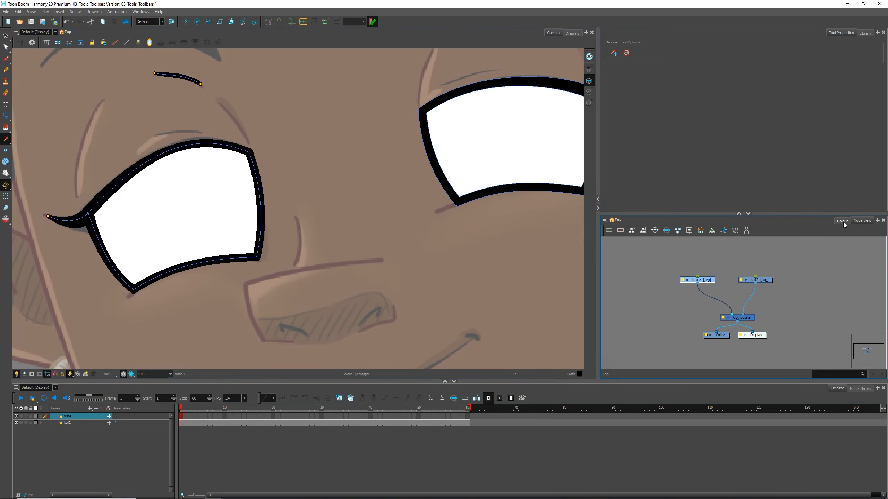
pyautogui.click(842, 221)
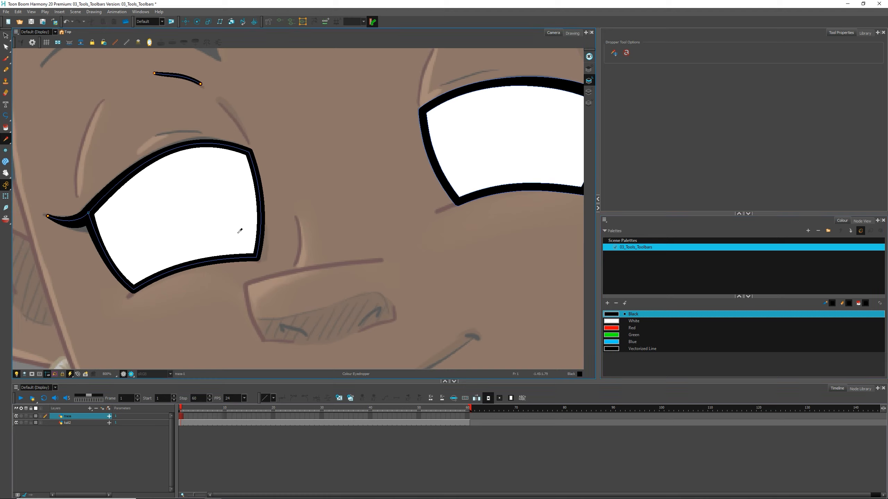
pyautogui.click(131, 205)
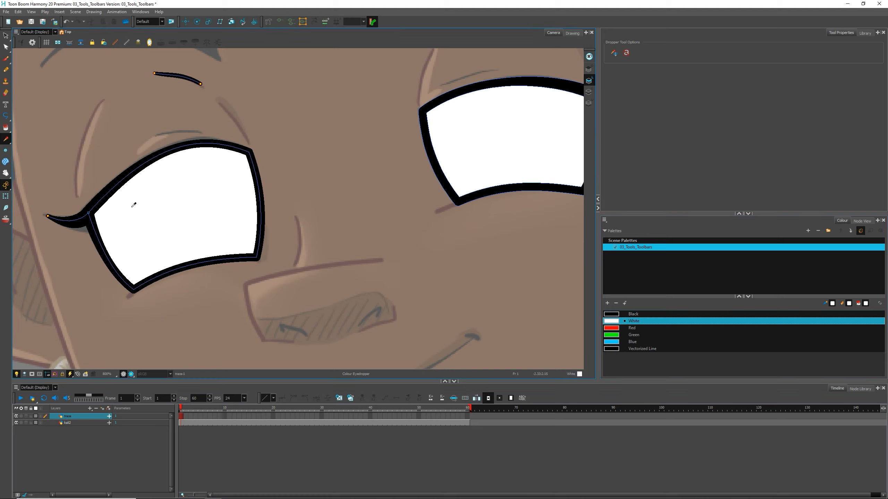
pyautogui.click(116, 188)
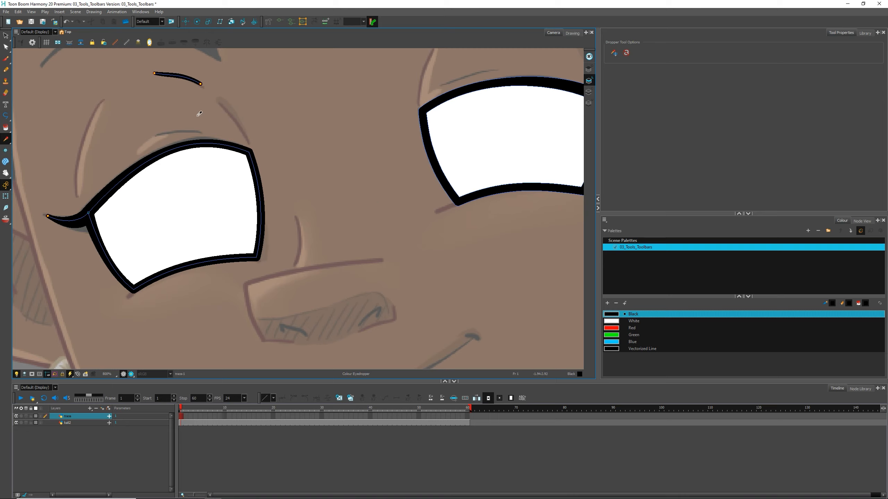
pyautogui.click(230, 182)
pyautogui.click(216, 144)
pyautogui.click(216, 154)
pyautogui.click(221, 141)
# Step: Reposition the trace drawing's pivot to a point between the eyes with the Drawing Pivot tool
pyautogui.scroll(-5, 222, 140)
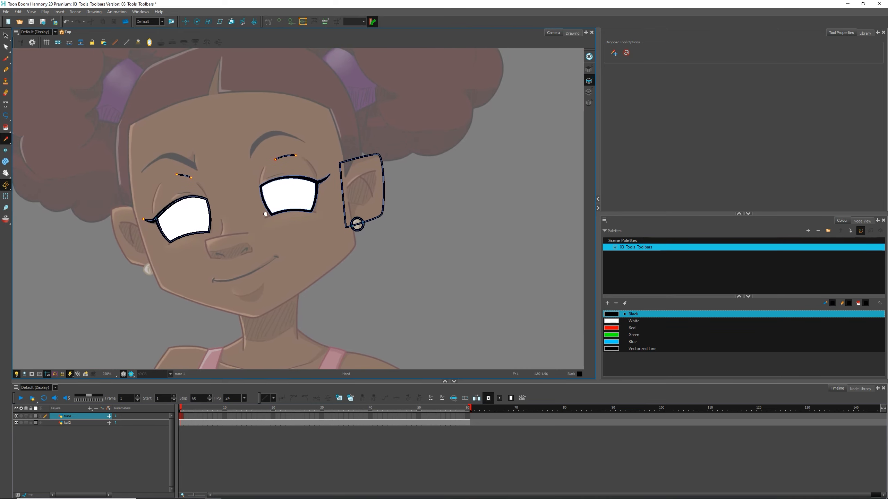
pyautogui.click(6, 150)
pyautogui.scroll(1, 230, 219)
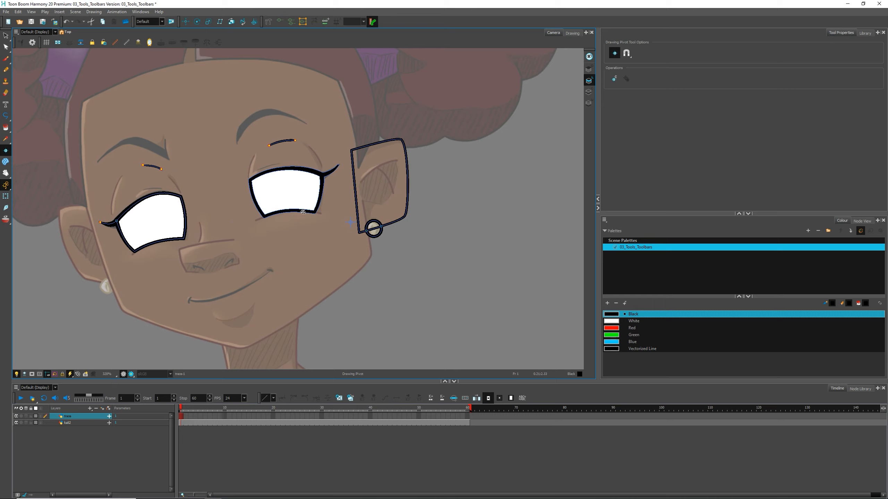
pyautogui.moveTo(286, 209); pyautogui.dragTo(286, 207)
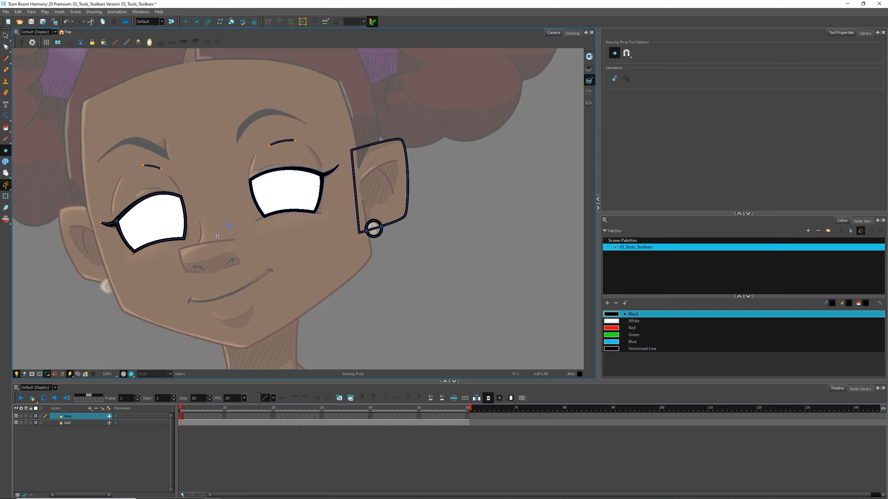
# Step: Add a vector drawing layer named morph_us to the scene
pyautogui.click(6, 162)
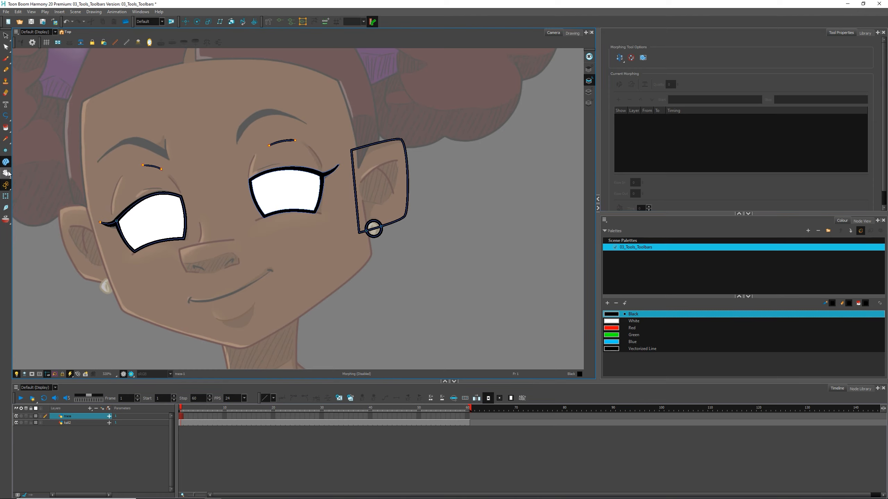
pyautogui.hotkey('shift', 't')
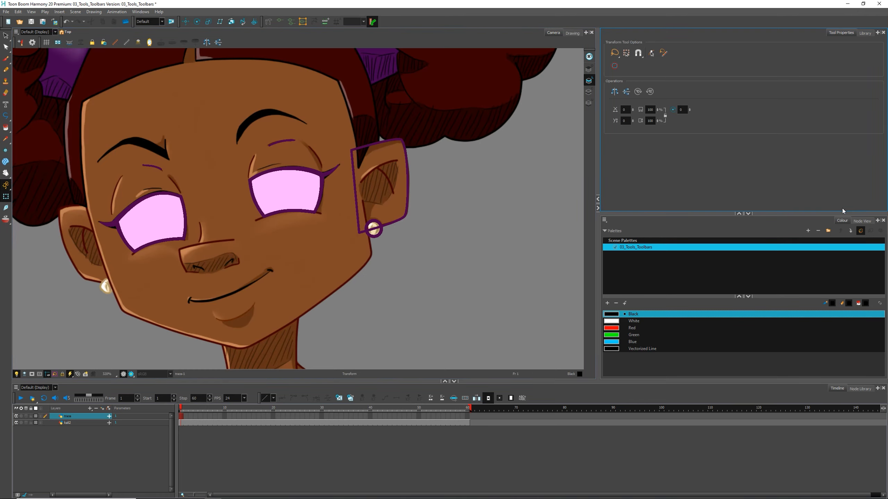
pyautogui.click(862, 220)
pyautogui.moveTo(820, 263); pyautogui.dragTo(738, 263)
pyautogui.click(713, 269)
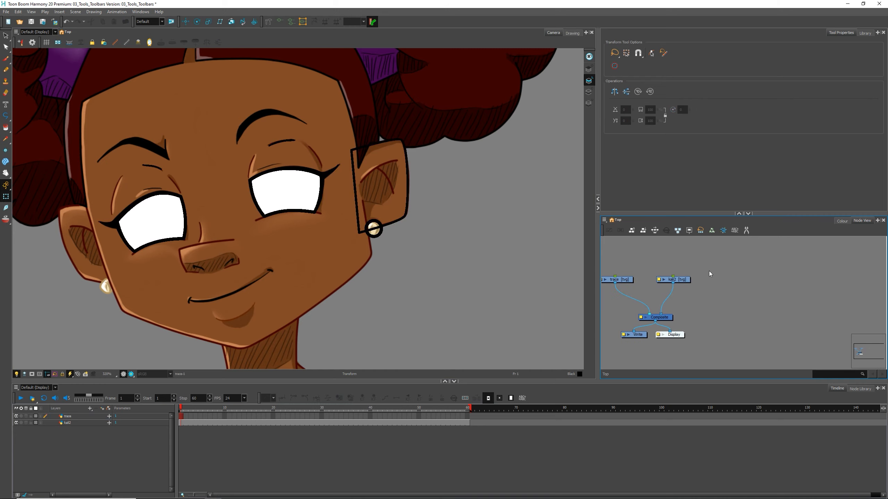
pyautogui.hotkey('ctrl', 'r')
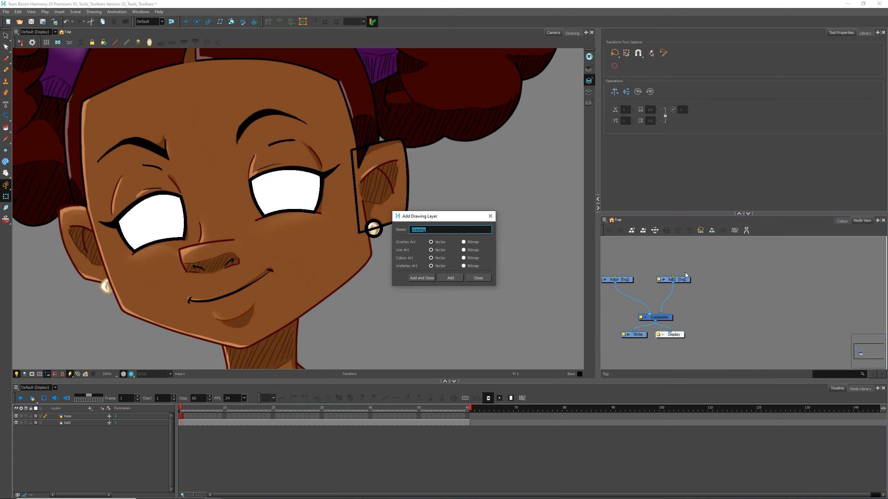
pyautogui.write('morph_us')
pyautogui.click(422, 278)
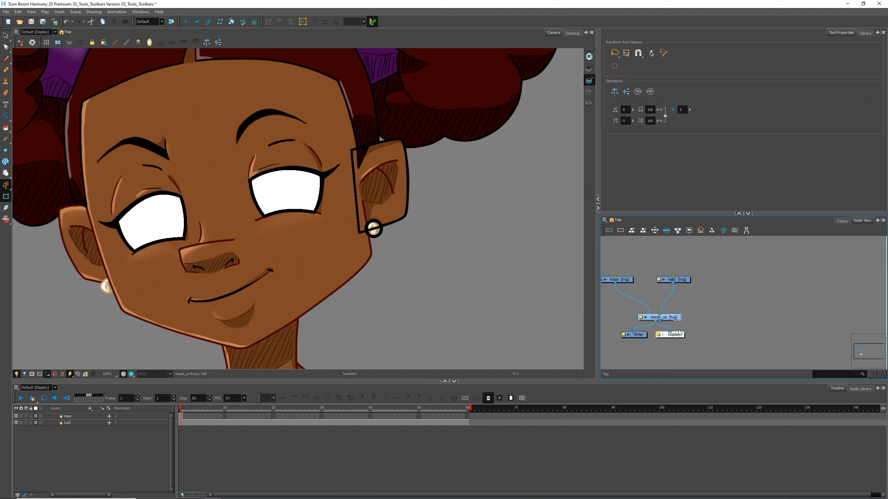
# Step: Connect the morph_us node to the Composite, disable the other two drawing nodes, and select morph_us
pyautogui.moveTo(677, 317)
pyautogui.mouseDown()
pyautogui.moveTo(744, 300)
pyautogui.moveTo(664, 317)
pyautogui.mouseUp()
pyautogui.moveTo(659, 254); pyautogui.dragTo(631, 294)
pyautogui.press('d')
pyautogui.click(688, 274)
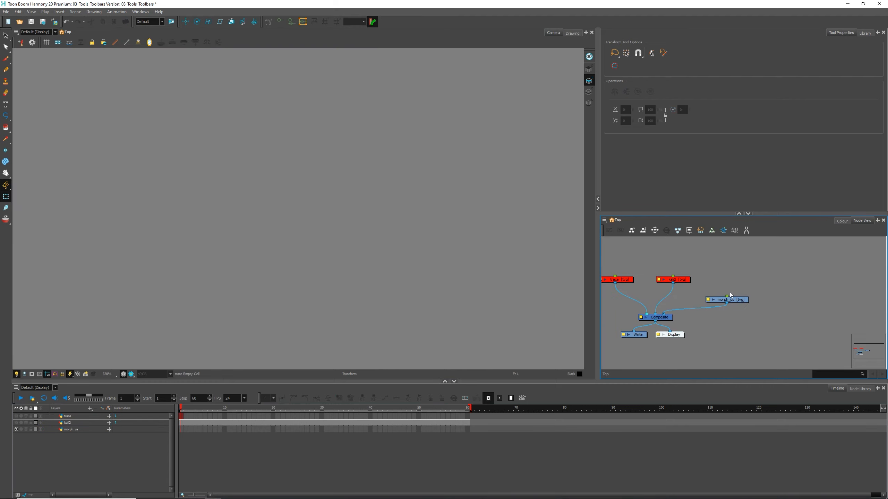
pyautogui.click(730, 298)
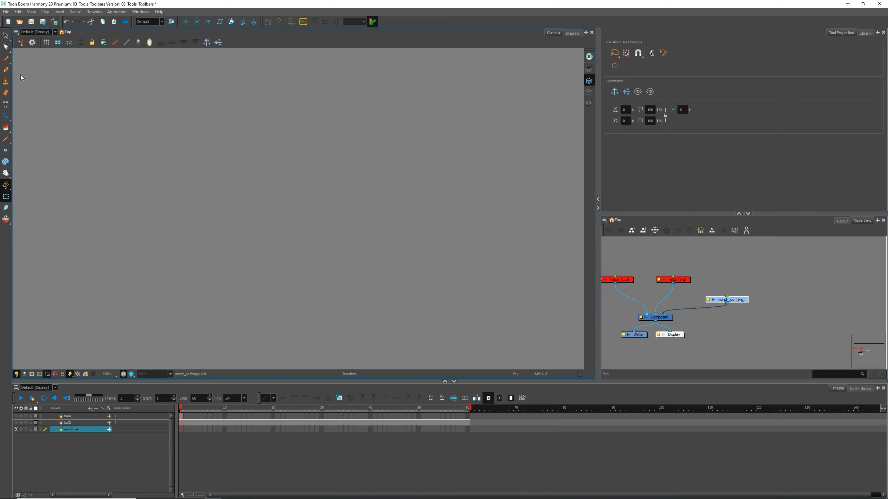
# Step: Draw a thick black circle on frame 1 and a square on frame 9 of morph_us with the Brush
pyautogui.click(5, 58)
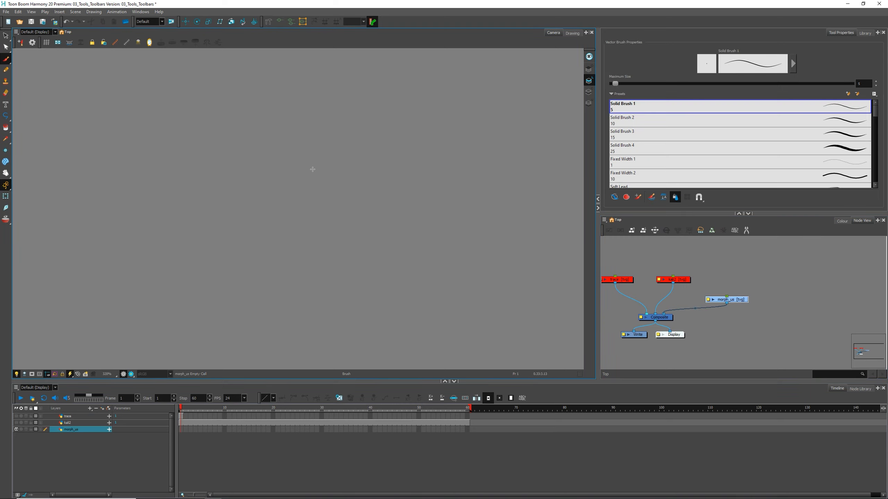
pyautogui.moveTo(268, 149)
pyautogui.mouseDown()
pyautogui.moveTo(293, 218)
pyautogui.moveTo(262, 158)
pyautogui.moveTo(289, 155)
pyautogui.mouseUp()
pyautogui.hotkey('ctrl', 'z')
pyautogui.moveTo(263, 115)
pyautogui.mouseDown()
pyautogui.moveTo(236, 125)
pyautogui.moveTo(212, 176)
pyautogui.moveTo(267, 207)
pyautogui.moveTo(309, 172)
pyautogui.moveTo(298, 130)
pyautogui.moveTo(240, 123)
pyautogui.mouseUp()
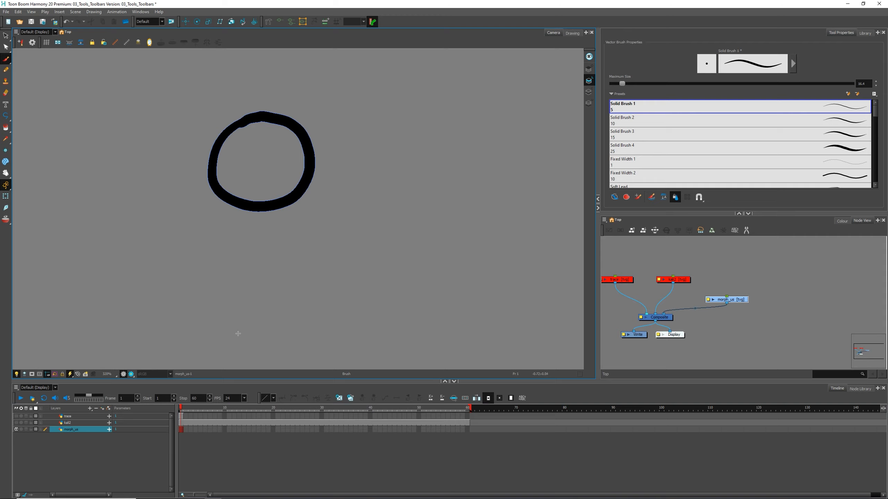
pyautogui.click(219, 429)
pyautogui.moveTo(224, 133)
pyautogui.mouseDown()
pyautogui.moveTo(228, 219)
pyautogui.moveTo(333, 225)
pyautogui.moveTo(326, 125)
pyautogui.moveTo(224, 133)
pyautogui.mouseUp()
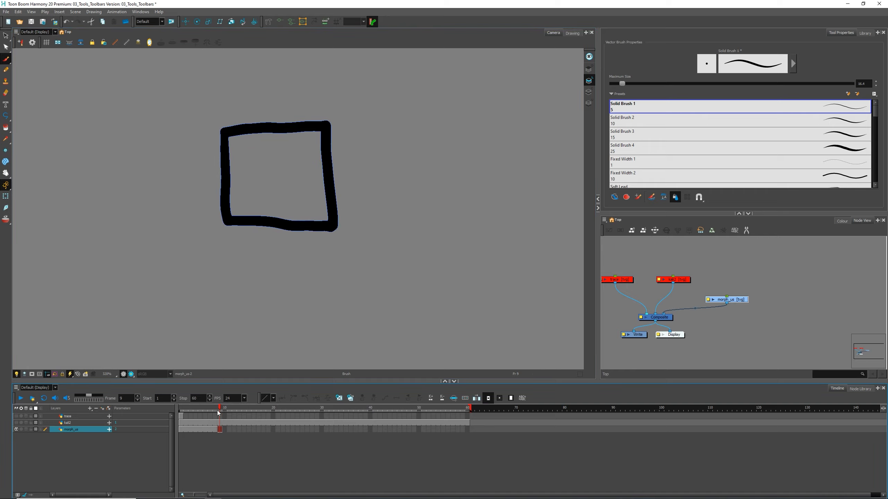
# Step: Create a morph from the circle on frame 1 to the square on frame 9, and preview the in-between shapes
pyautogui.moveTo(211, 406); pyautogui.dragTo(217, 430)
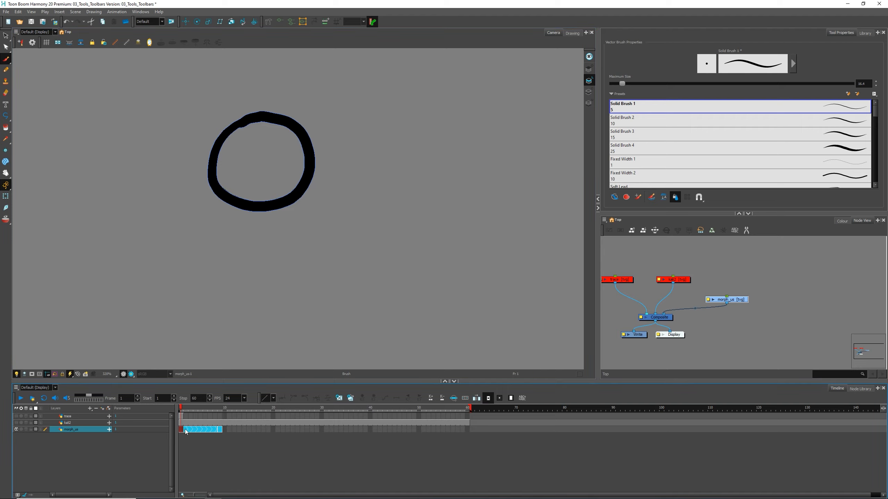
pyautogui.moveTo(181, 407)
pyautogui.mouseDown()
pyautogui.moveTo(220, 412)
pyautogui.moveTo(195, 412)
pyautogui.mouseUp()
# Step: Set the morph's Ease In to 0.8 and Ease Out to 0.5, and preview the eased in-betweens
pyautogui.click(5, 161)
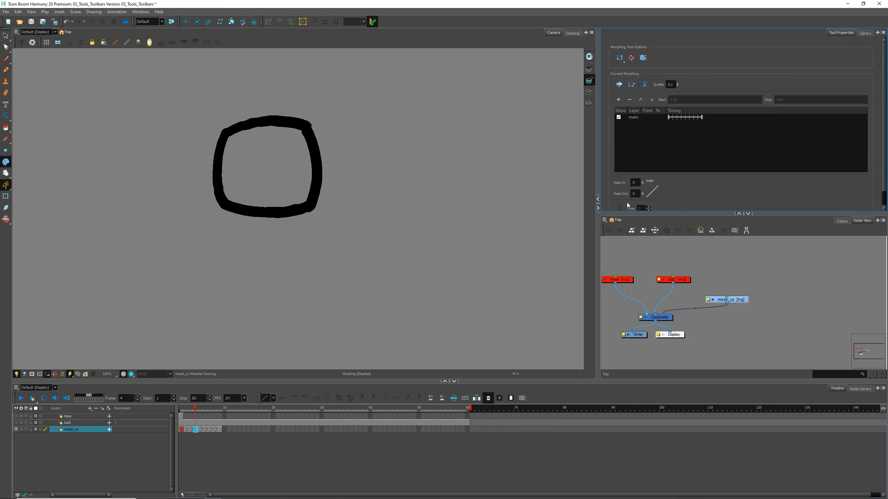
pyautogui.moveTo(645, 163); pyautogui.dragTo(645, 164)
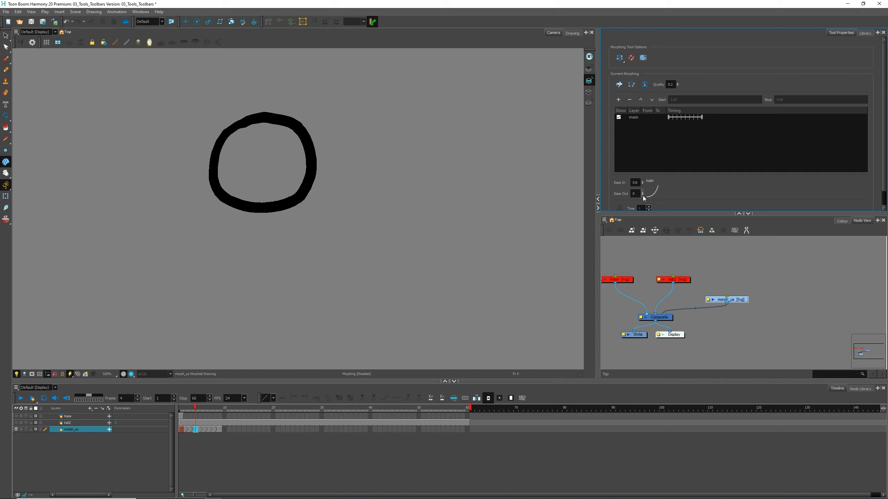
pyautogui.moveTo(191, 407)
pyautogui.mouseDown()
pyautogui.moveTo(218, 402)
pyautogui.moveTo(180, 413)
pyautogui.mouseUp()
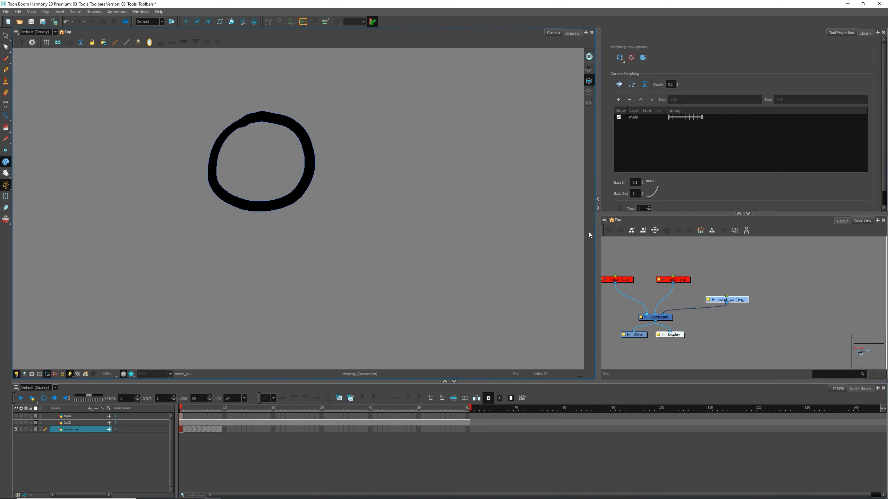
pyautogui.click(635, 194)
pyautogui.write('.5')
pyautogui.click(640, 186)
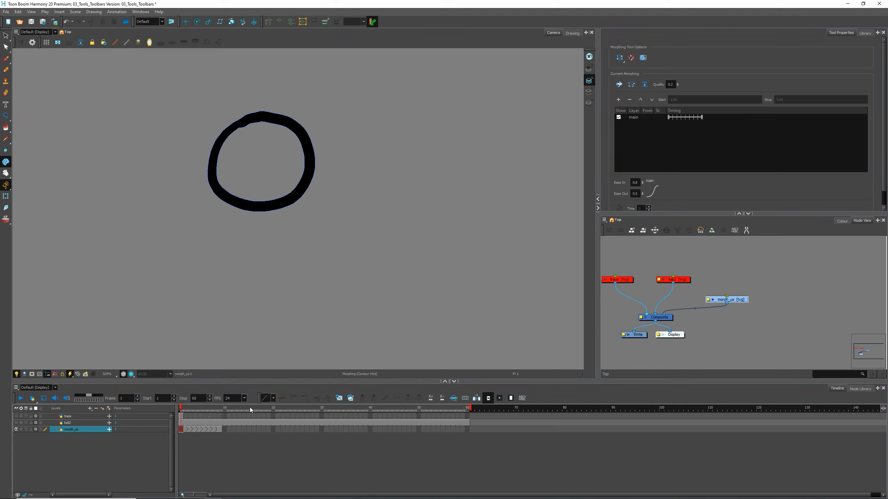
pyautogui.moveTo(184, 407)
pyautogui.mouseDown()
pyautogui.moveTo(217, 407)
pyautogui.moveTo(183, 407)
pyautogui.moveTo(211, 407)
pyautogui.moveTo(190, 406)
pyautogui.mouseUp()
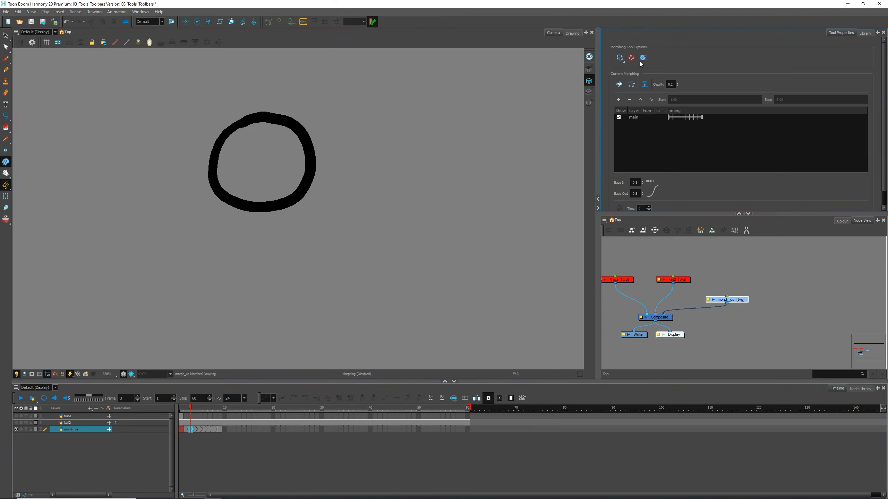
# Step: Disable the morph_us node and re-enable the trace and character drawing nodes
pyautogui.scroll(-3, 314, 209)
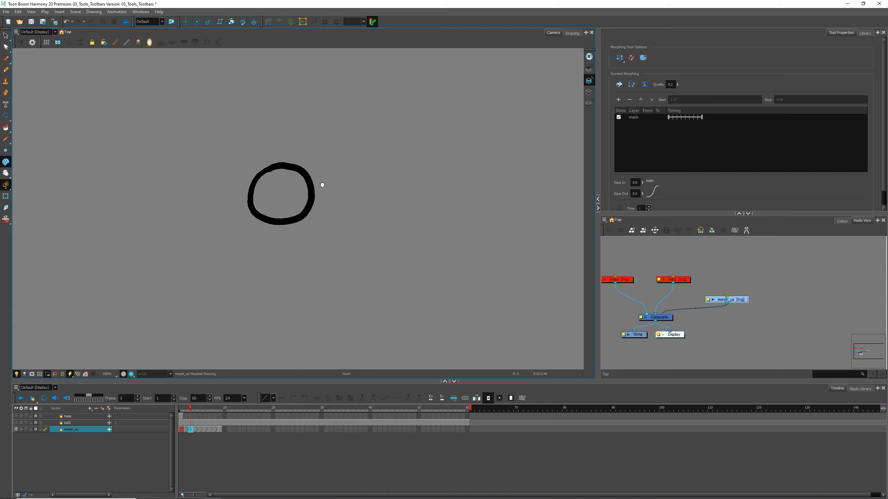
pyautogui.moveTo(318, 175); pyautogui.dragTo(330, 195)
pyautogui.hotkey('alt', 's')
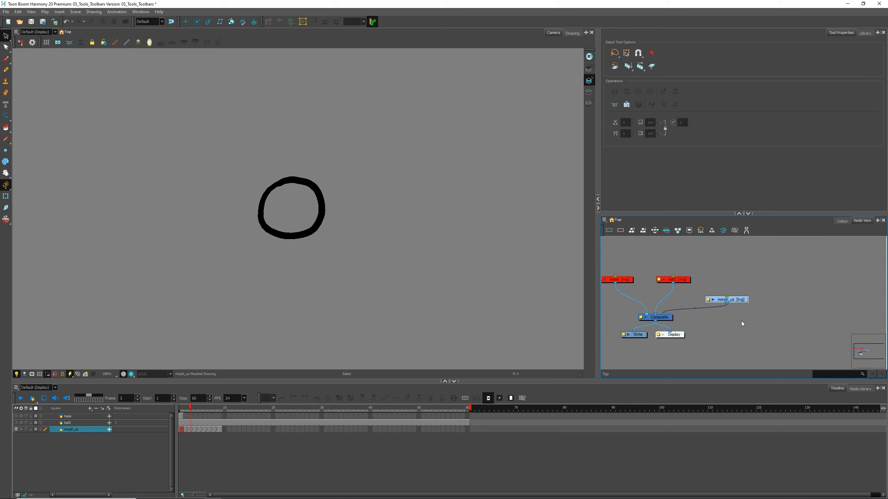
pyautogui.press('d')
pyautogui.moveTo(685, 262); pyautogui.dragTo(634, 295)
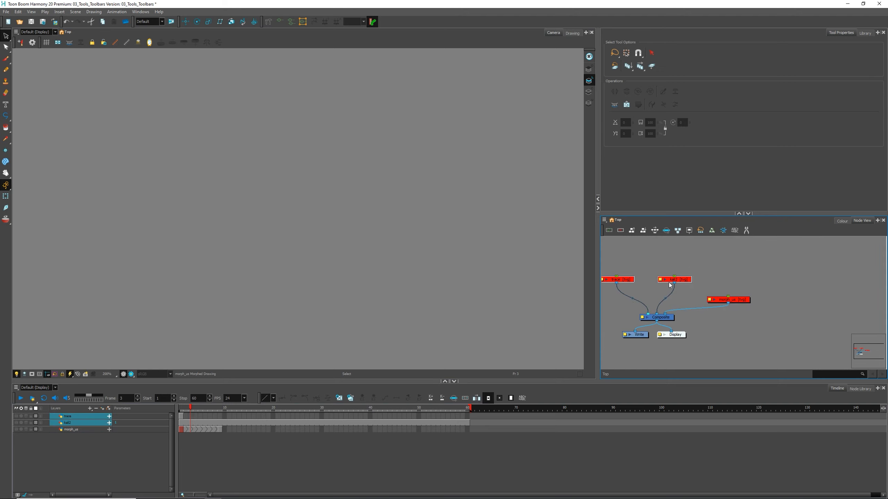
pyautogui.press('a')
pyautogui.click(673, 255)
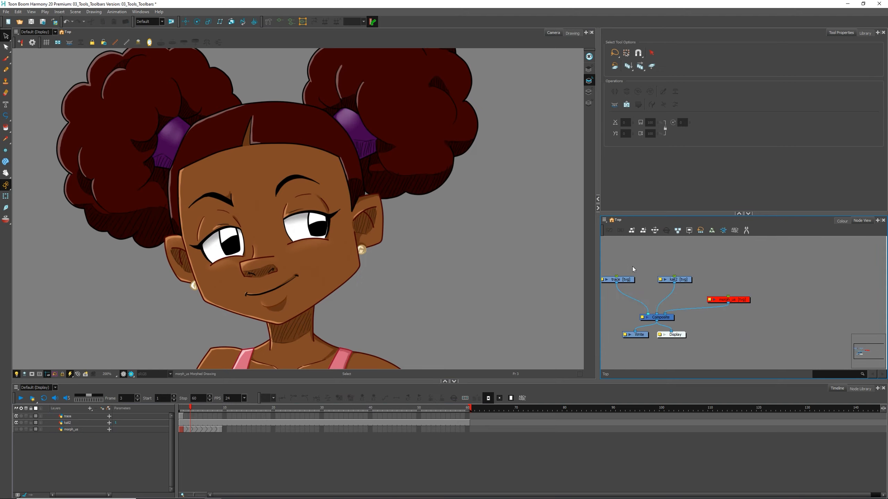
# Step: Select the trace drawing node and move the playhead to frame 1
pyautogui.click(620, 279)
pyautogui.moveTo(191, 408); pyautogui.dragTo(180, 408)
pyautogui.press('2')
pyautogui.press('2')
pyautogui.press('2')
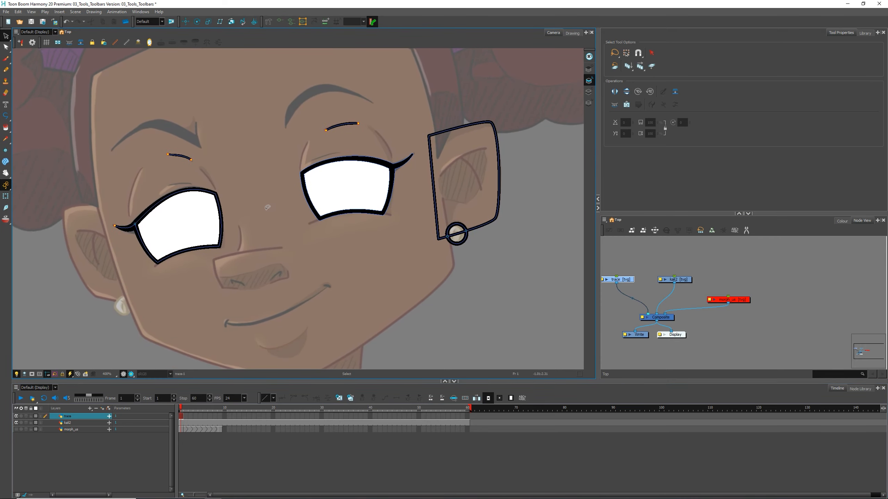
# Step: Pan around the character's face with the Hand tool
pyautogui.click(8, 177)
pyautogui.moveTo(349, 234); pyautogui.dragTo(287, 204)
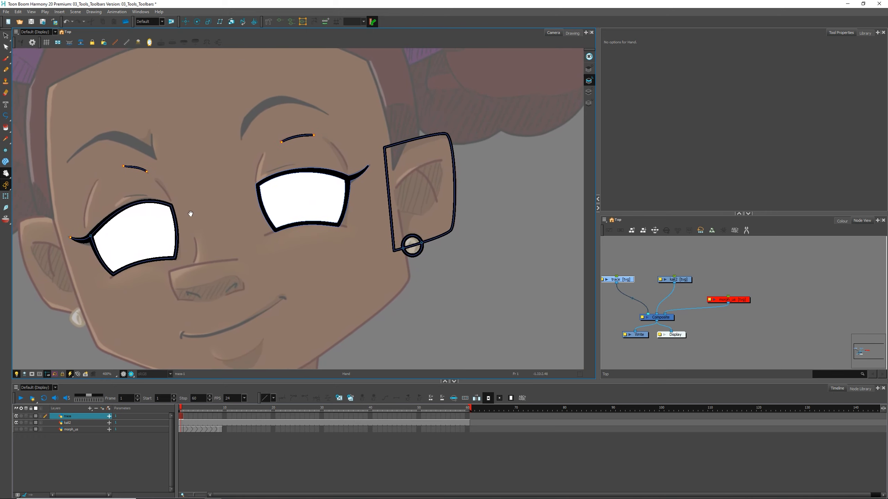
pyautogui.moveTo(197, 183); pyautogui.dragTo(279, 213)
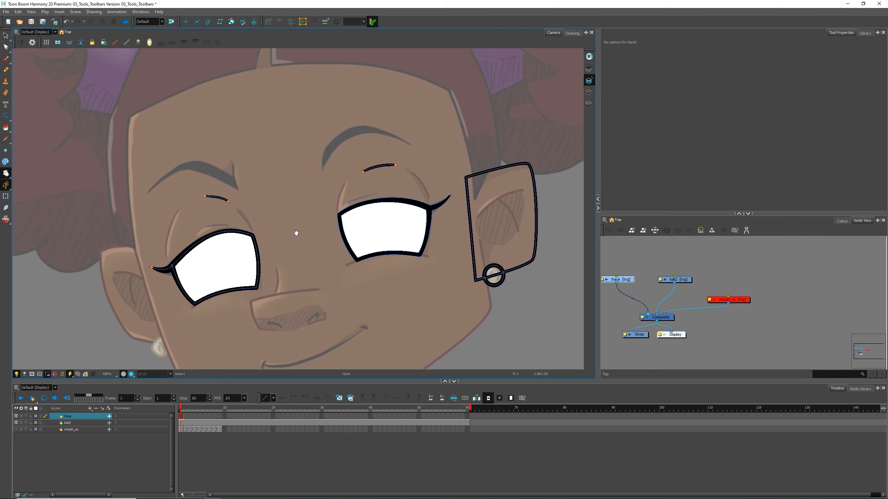
pyautogui.moveTo(345, 272); pyautogui.dragTo(332, 250)
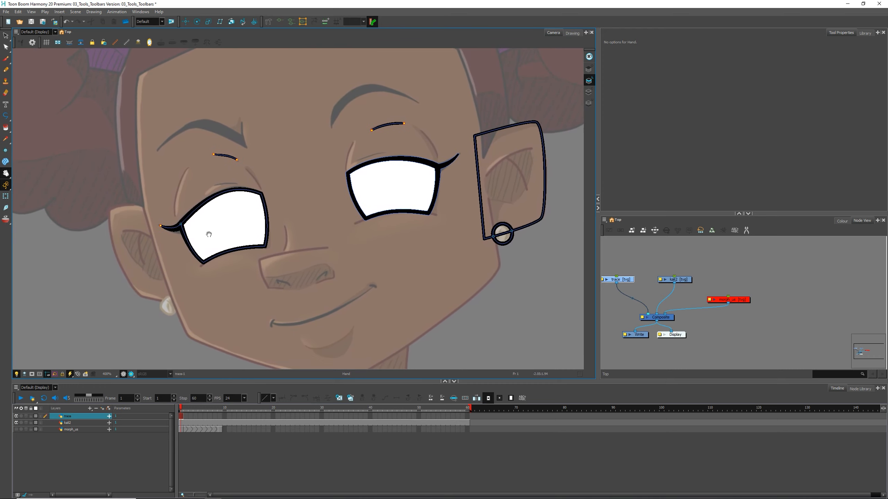
# Step: Zoom in and out with the Zoom tool, and zoom to a boxed region around the eye beside the nose's left side
pyautogui.click(4, 174)
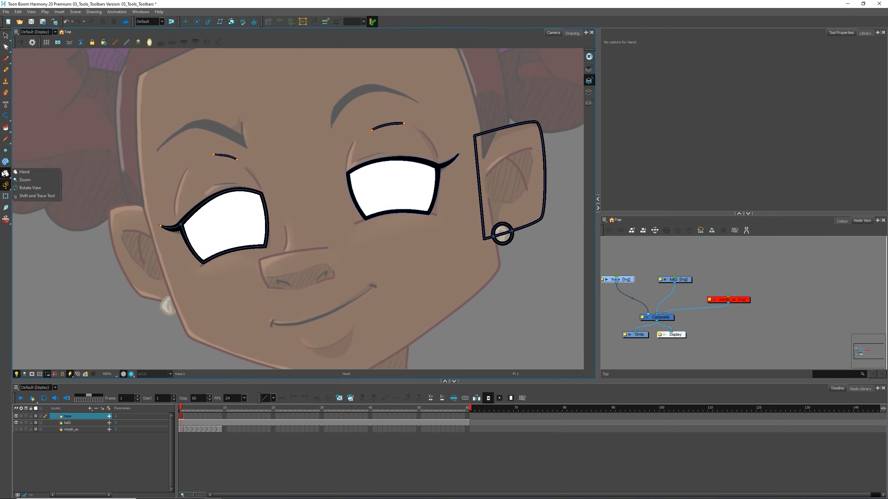
pyautogui.click(40, 180)
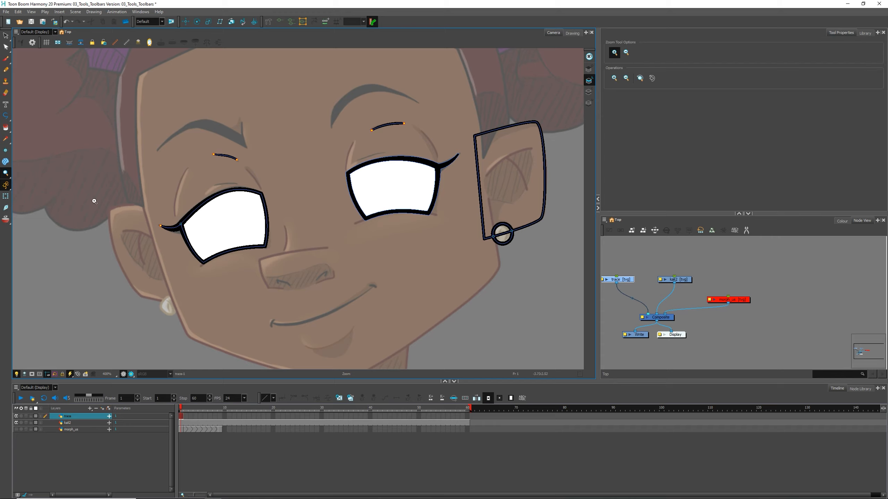
pyautogui.click(341, 269)
pyautogui.click(341, 270)
pyautogui.press('1')
pyautogui.press('1')
pyautogui.press('1')
pyautogui.press('1')
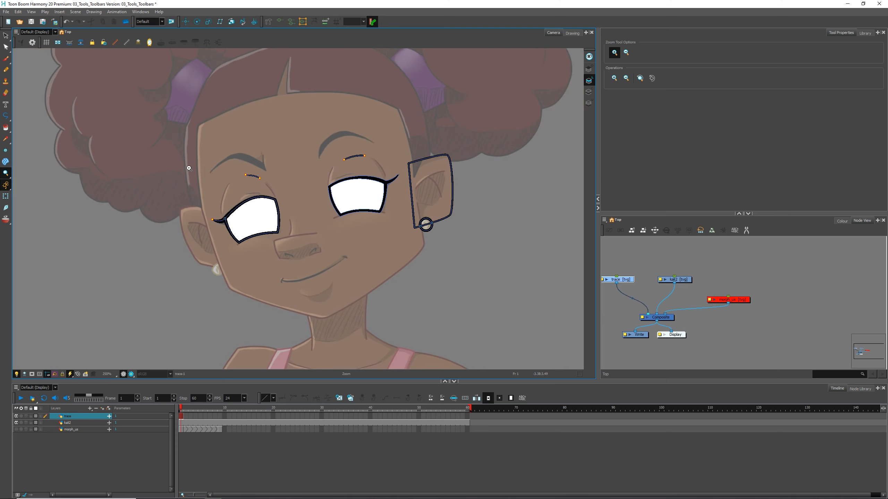
pyautogui.moveTo(198, 171); pyautogui.dragTo(292, 248)
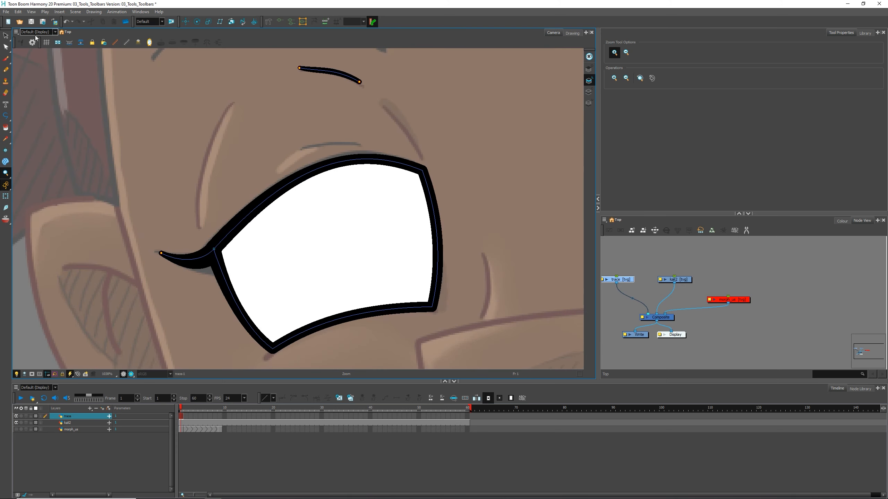
# Step: Pan away from the enlarged eye with the Hand tool and zoom back out to the whole face
pyautogui.click(7, 178)
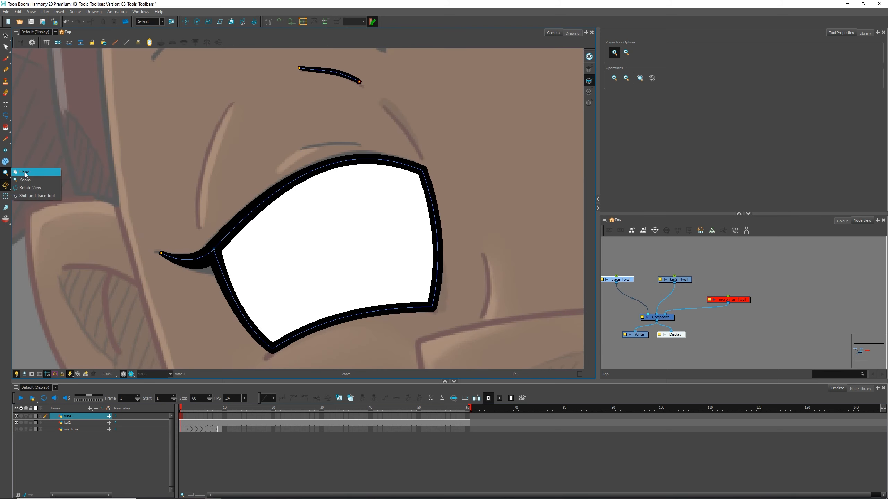
pyautogui.click(25, 172)
pyautogui.moveTo(515, 254); pyautogui.dragTo(396, 198)
pyautogui.press('1')
pyautogui.press('1')
pyautogui.press('1')
pyautogui.press('1')
pyautogui.press('1')
pyautogui.press('1')
pyautogui.press('2')
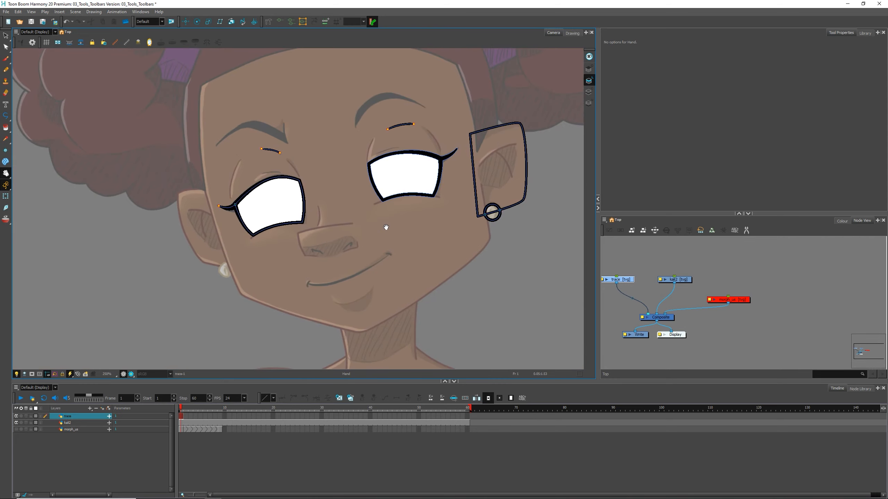
pyautogui.moveTo(391, 213)
pyautogui.mouseDown()
pyautogui.moveTo(418, 226)
pyautogui.moveTo(383, 235)
pyautogui.moveTo(388, 207)
pyautogui.mouseUp()
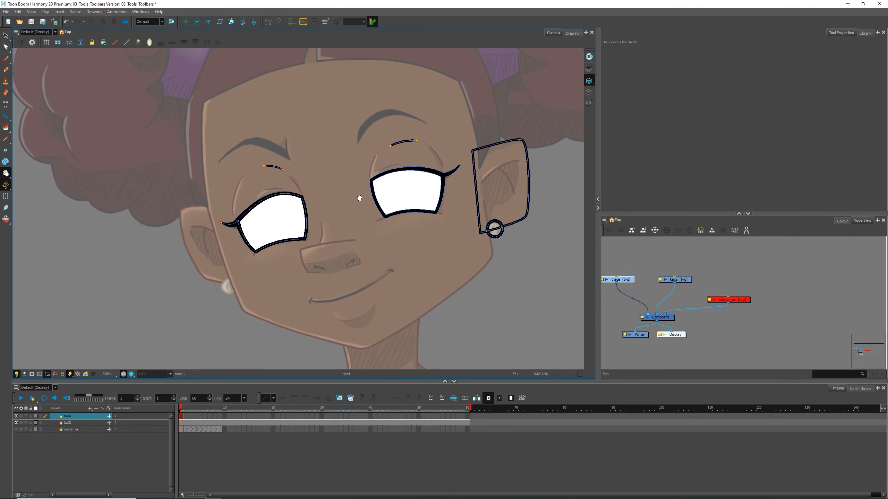
# Step: Rotate the camera view around the character and reset the view rotation
pyautogui.hotkey('ctrl', 'alt')
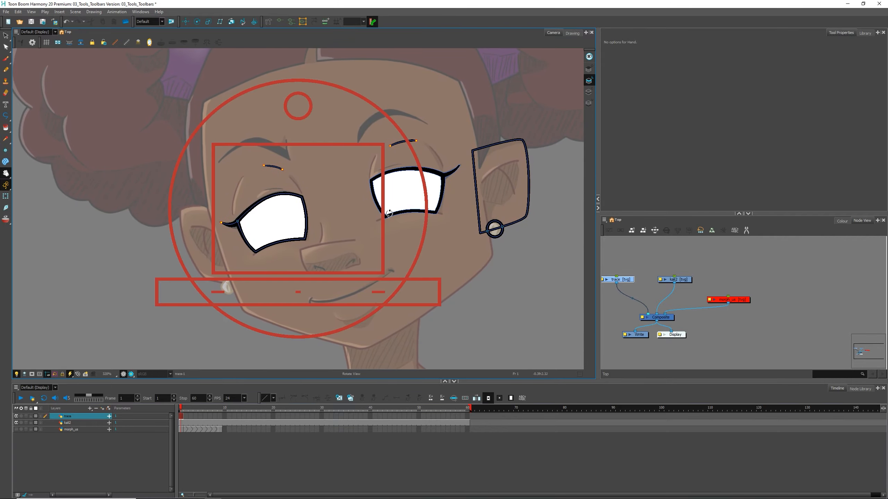
pyautogui.moveTo(409, 250); pyautogui.dragTo(364, 199)
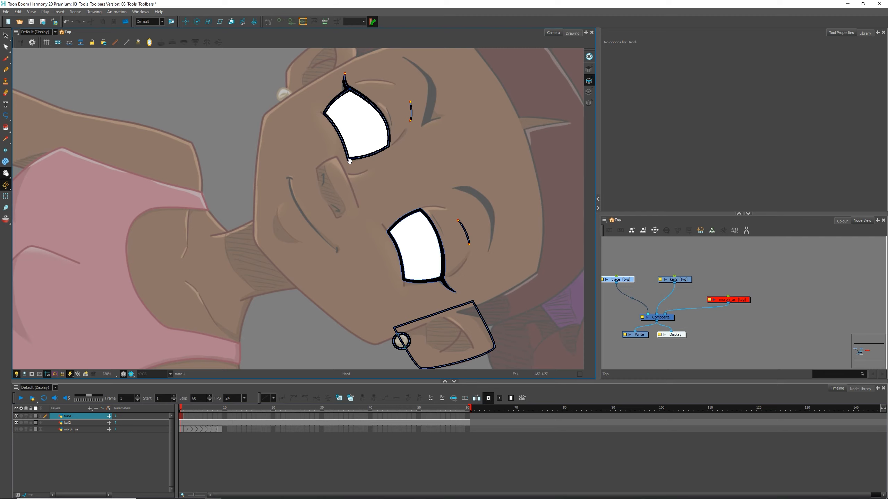
pyautogui.hotkey('shift', 'x')
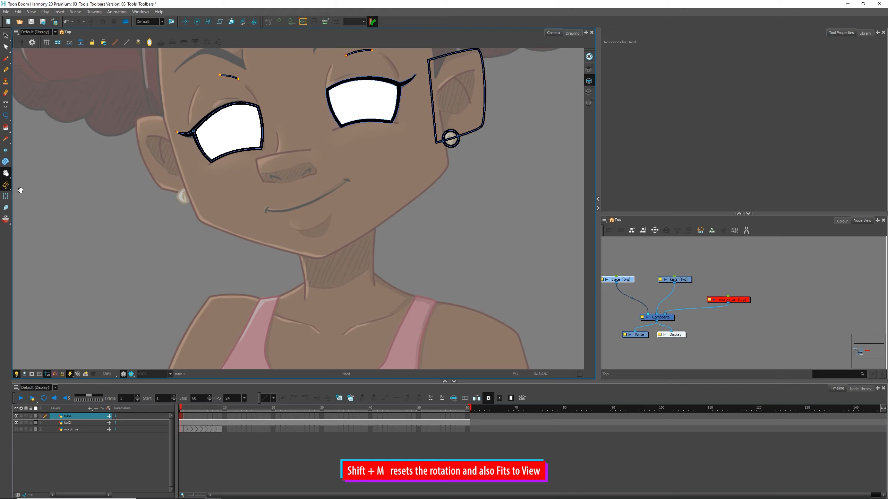
# Step: Review the animate modes and set the mode to Animate Current Frame
pyautogui.click(8, 188)
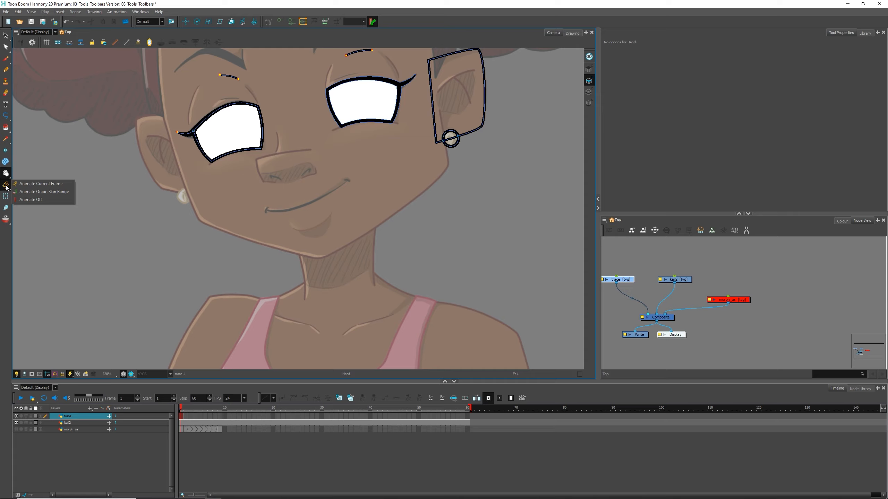
pyautogui.click(7, 188)
pyautogui.click(6, 187)
pyautogui.click(21, 184)
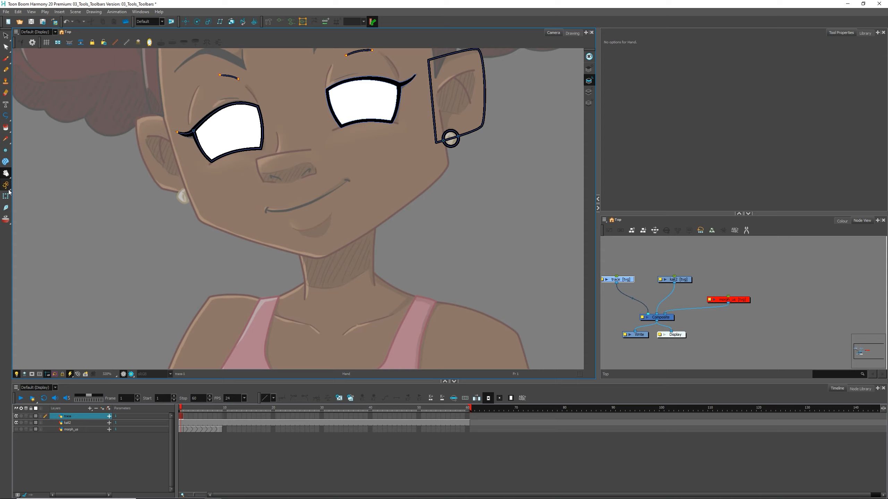
pyautogui.click(9, 186)
pyautogui.click(6, 185)
pyautogui.click(50, 184)
# Step: Activate the Transform tool and select the traced eyes and ear on the character
pyautogui.click(6, 196)
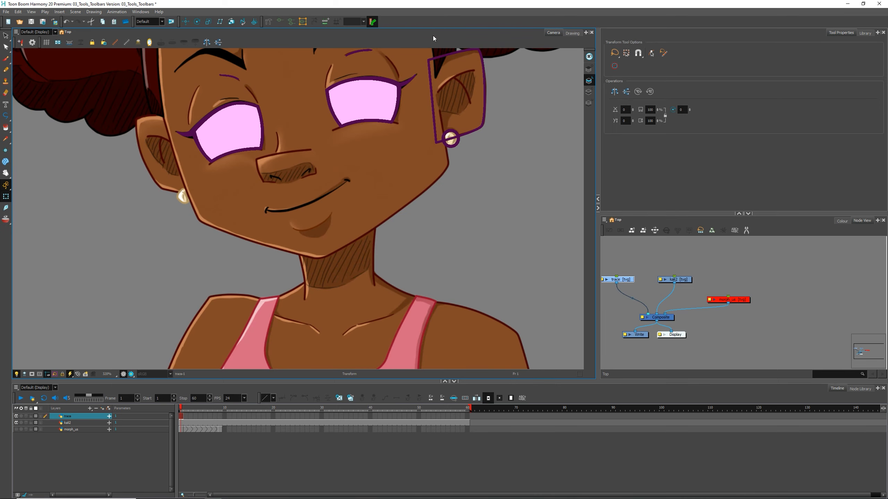
pyautogui.press('1')
pyautogui.press('1')
pyautogui.moveTo(344, 114); pyautogui.dragTo(352, 168)
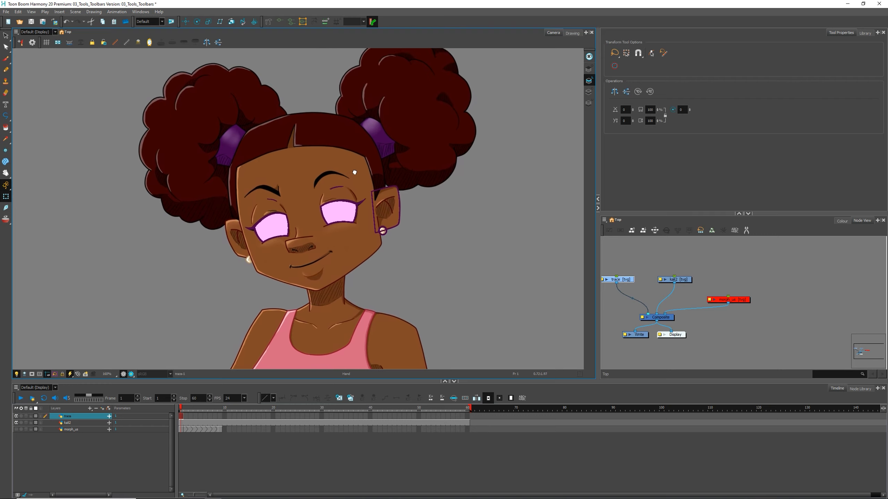
pyautogui.click(460, 218)
pyautogui.click(337, 207)
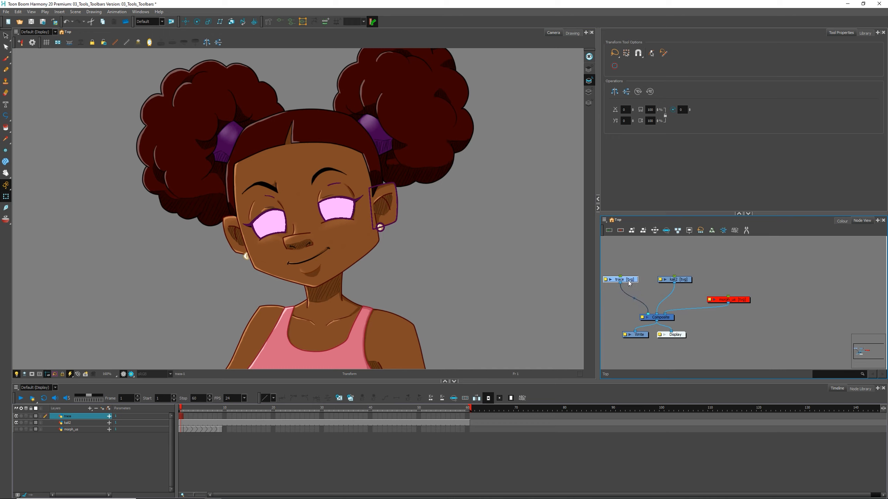
# Step: Add a parent peg above the trace drawing node and select it for transforming
pyautogui.hotkey('ctrl', 'p')
pyautogui.click(630, 255)
pyautogui.moveTo(625, 246); pyautogui.dragTo(630, 253)
pyautogui.click(638, 267)
pyautogui.click(619, 253)
pyautogui.press('1')
pyautogui.press('1')
pyautogui.press('1')
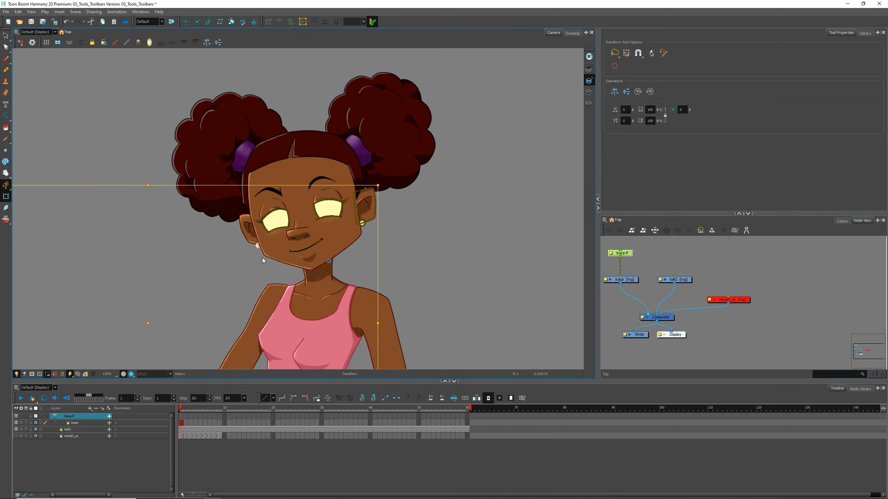
# Step: Try moving and rotating the traced artwork through its peg, and undo the transformations
pyautogui.moveTo(203, 282)
pyautogui.mouseDown()
pyautogui.moveTo(189, 213)
pyautogui.moveTo(118, 169)
pyautogui.moveTo(228, 135)
pyautogui.moveTo(440, 227)
pyautogui.moveTo(388, 136)
pyautogui.moveTo(343, 173)
pyautogui.mouseUp()
pyautogui.moveTo(498, 266)
pyautogui.mouseDown()
pyautogui.moveTo(411, 276)
pyautogui.moveTo(502, 256)
pyautogui.moveTo(435, 262)
pyautogui.mouseUp()
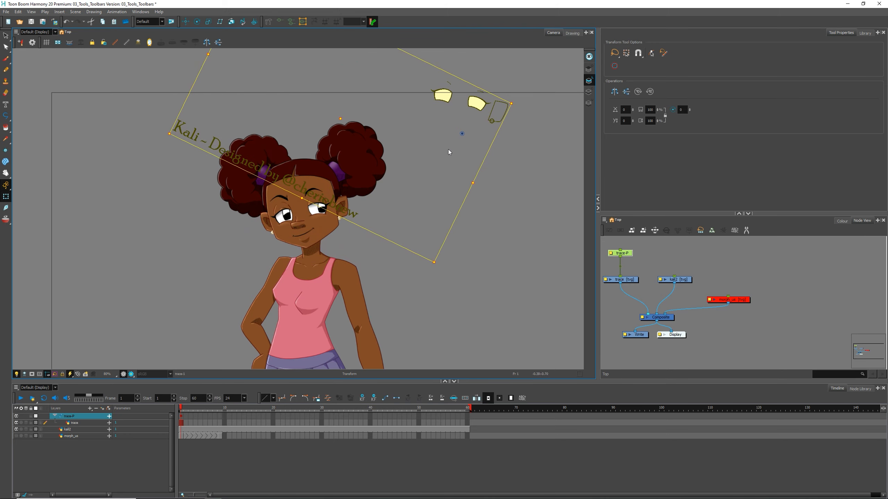
pyautogui.hotkey('ctrl', 'z')
pyautogui.moveTo(493, 85)
pyautogui.mouseDown()
pyautogui.moveTo(500, 83)
pyautogui.moveTo(439, 78)
pyautogui.moveTo(510, 78)
pyautogui.moveTo(461, 81)
pyautogui.mouseUp()
pyautogui.hotkey('ctrl', 'z')
pyautogui.hotkey('ctrl', 'z')
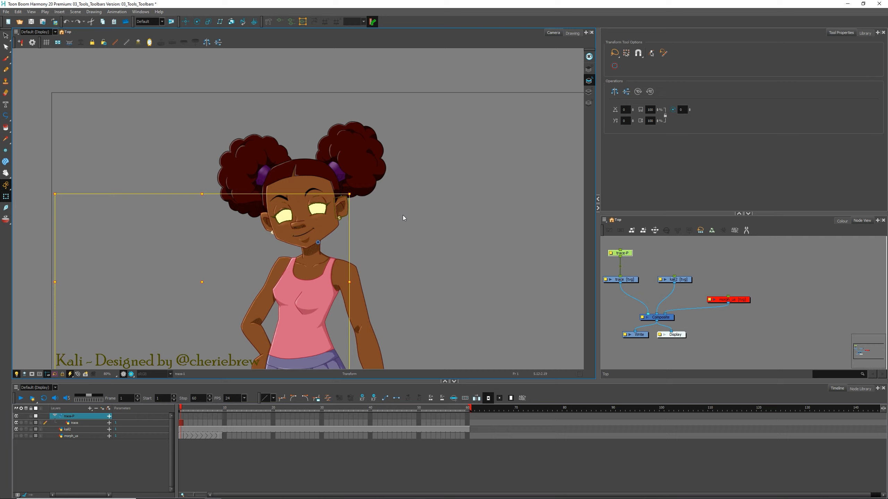
# Step: Switch to the Select tool to display the trace drawing's strokes and reset the view
pyautogui.hotkey('alt', 's')
pyautogui.scroll(4, 298, 209)
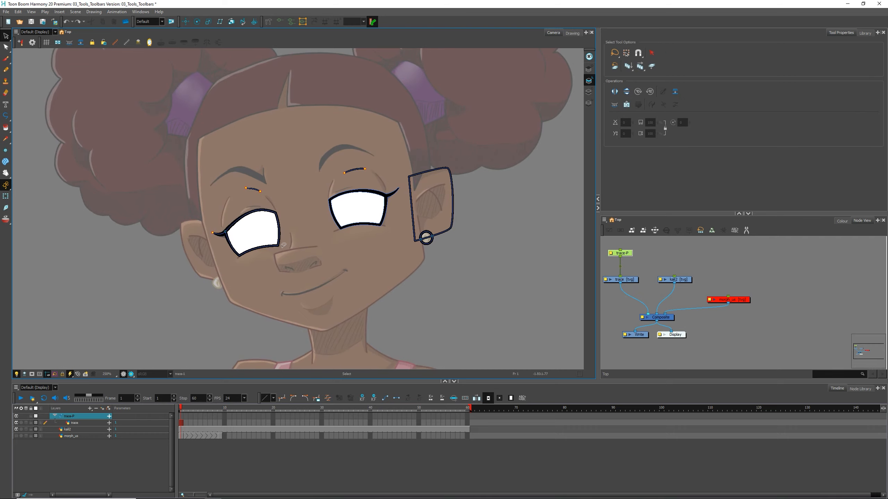
pyautogui.hotkey('shift', 'm')
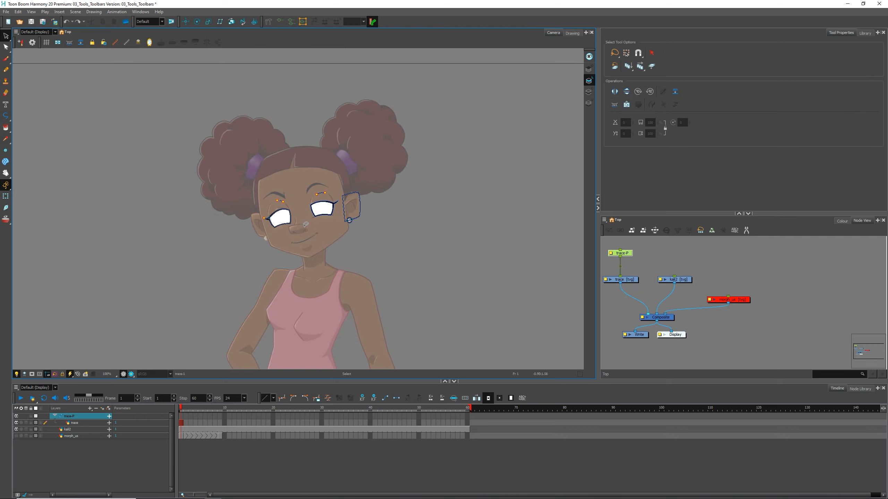
# Step: Select the trace peg with the Transform tool and skew the traced artwork sideways away from the face
pyautogui.hotkey('shift', 't')
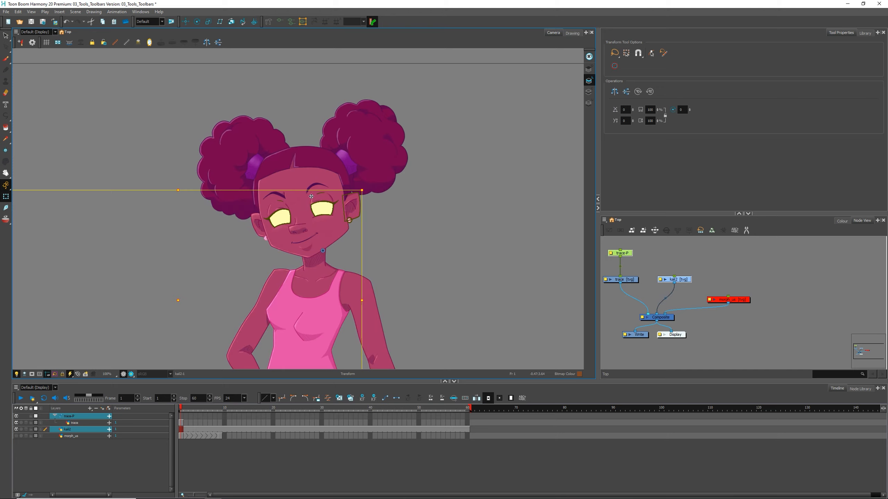
pyautogui.click(350, 206)
pyautogui.click(318, 201)
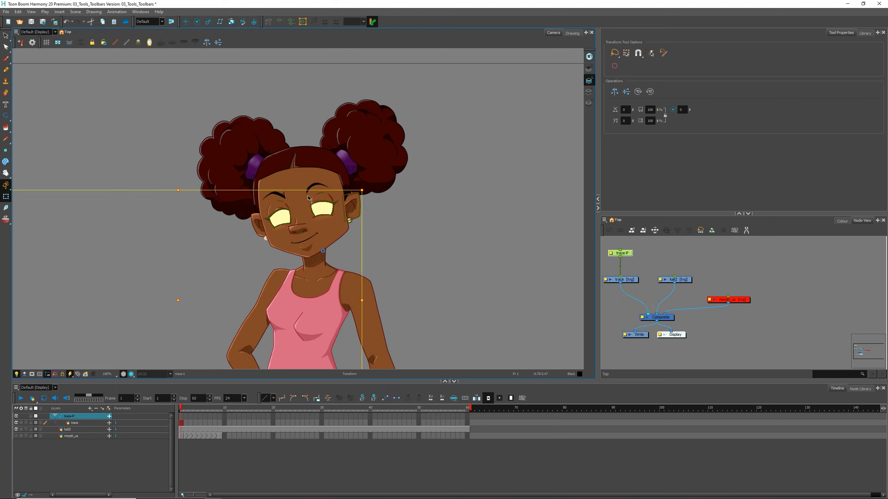
pyautogui.moveTo(309, 191); pyautogui.dragTo(449, 192)
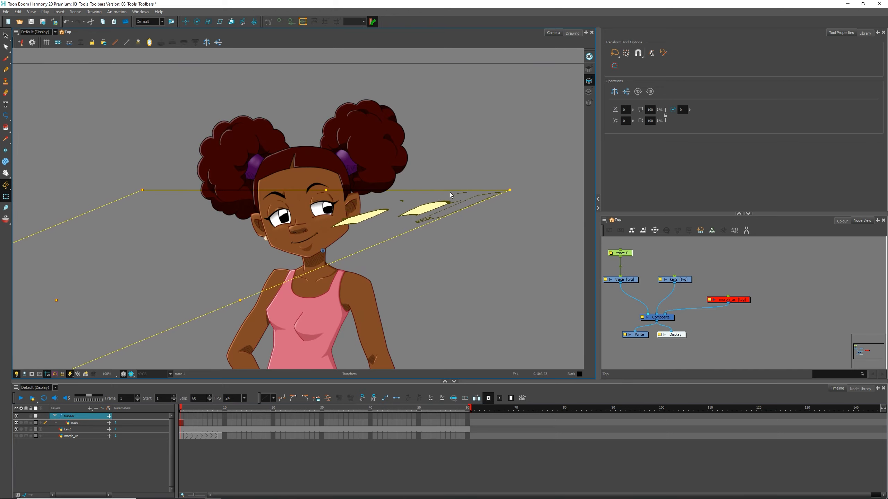
pyautogui.click(448, 205)
# Step: Select the skewed trace drawing, compare it with its original in the Drawing view, and return to the Camera view
pyautogui.press('2')
pyautogui.press('2')
pyautogui.press('2')
pyautogui.moveTo(496, 211); pyautogui.dragTo(394, 179)
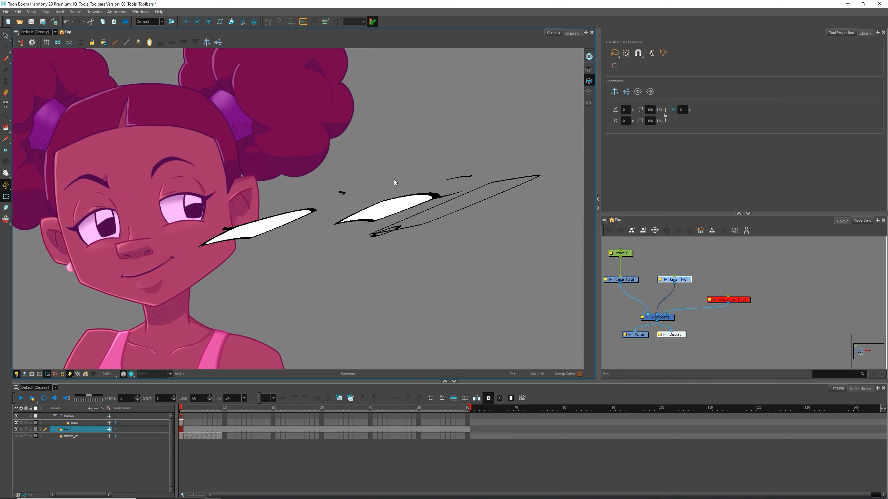
pyautogui.click(401, 212)
pyautogui.click(573, 33)
pyautogui.scroll(5, 296, 136)
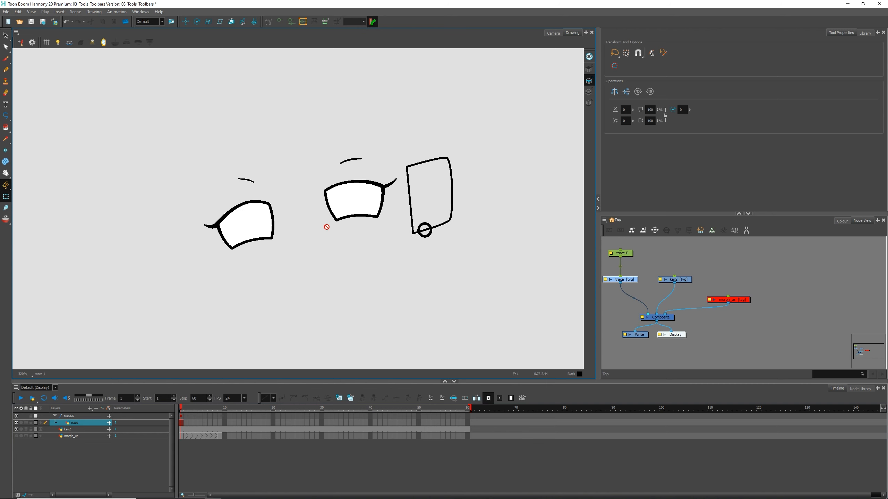
pyautogui.click(553, 33)
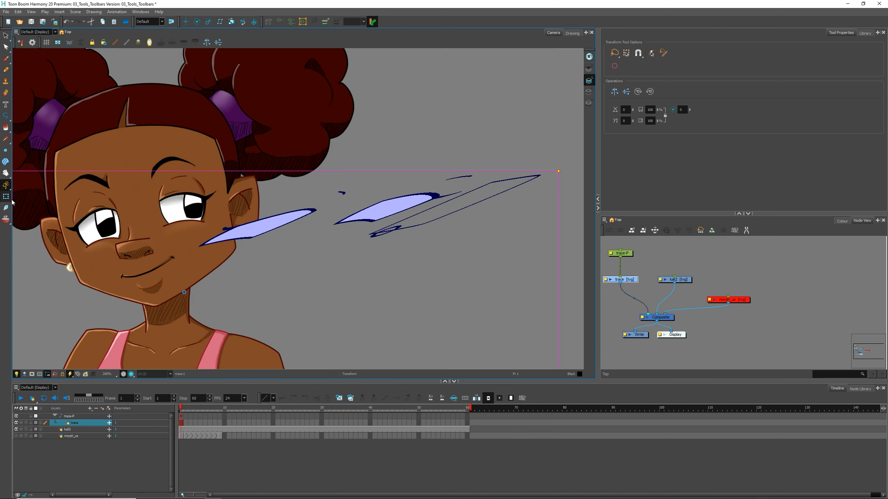
# Step: Undo the skew of the traced artwork and select its peg
pyautogui.click(169, 204)
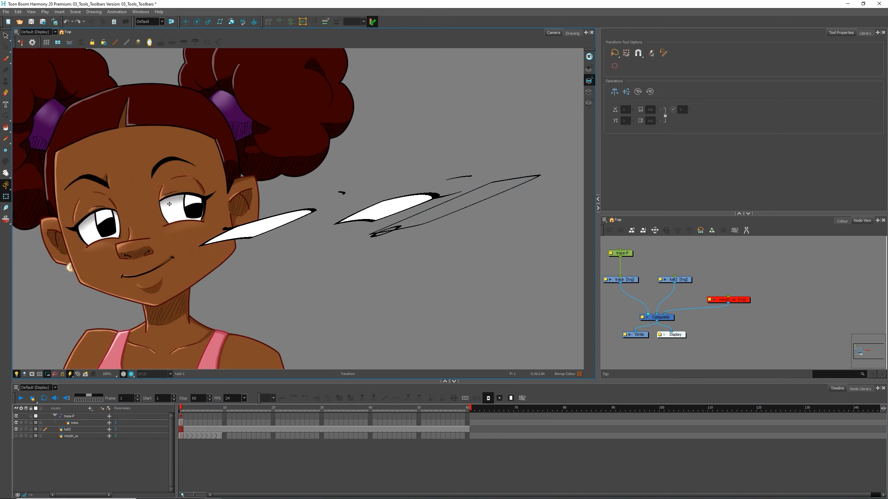
pyautogui.click(169, 204)
pyautogui.moveTo(84, 223); pyautogui.dragTo(212, 206)
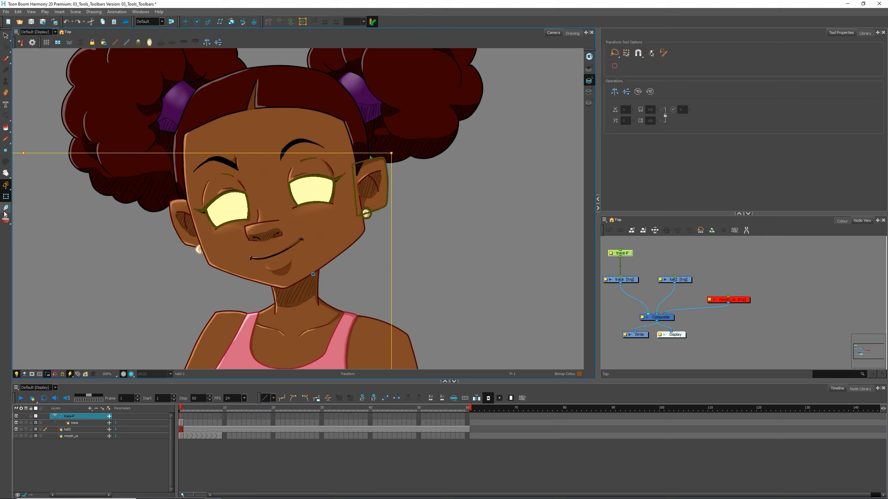
# Step: Activate Inverse Kinematics on the trace peg, enable the onion skin, and return to the Transform tool
pyautogui.click(7, 208)
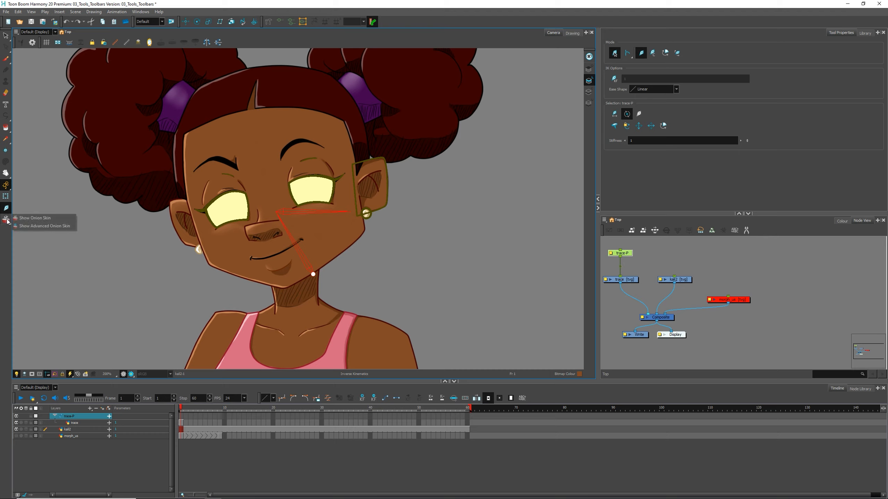
pyautogui.hotkey('alt', 'o')
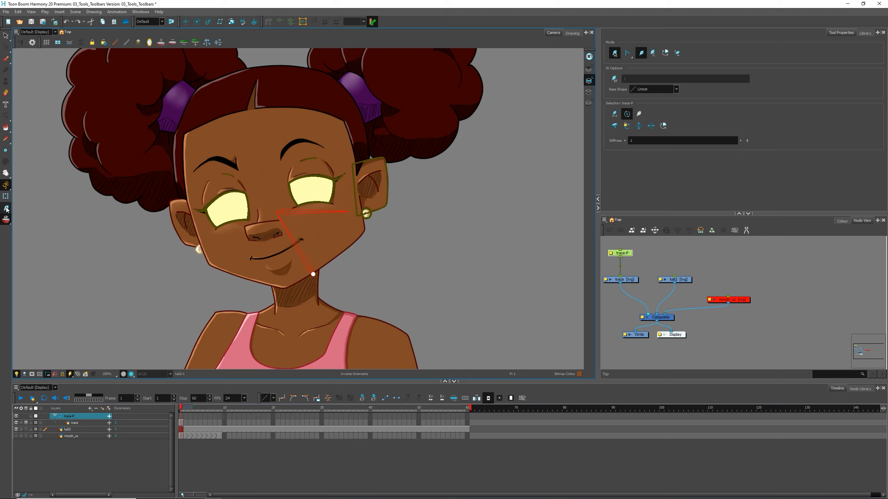
pyautogui.click(6, 199)
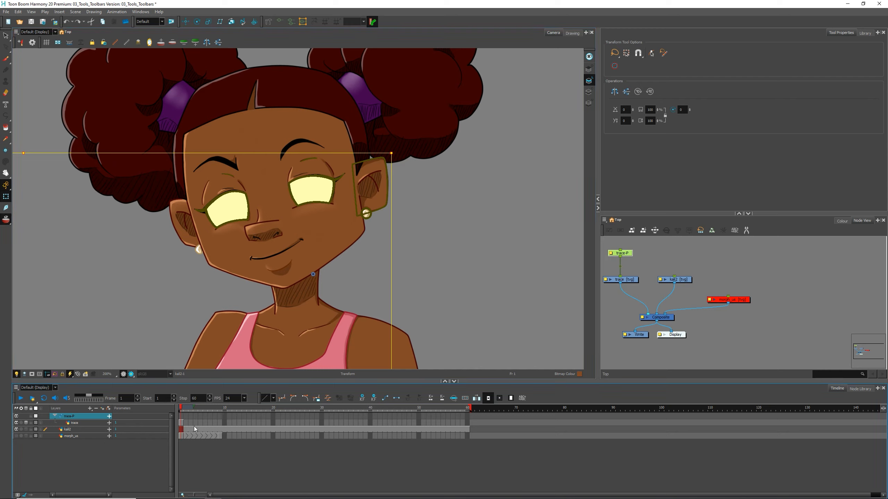
# Step: Set the first keyframe of the trace peg at frame 1 and disable the coloured girl drawing node
pyautogui.click(221, 422)
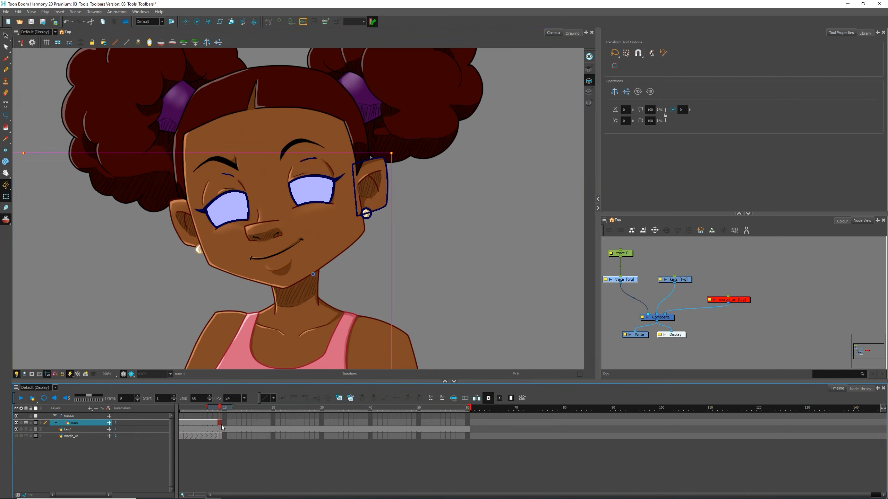
pyautogui.click(182, 416)
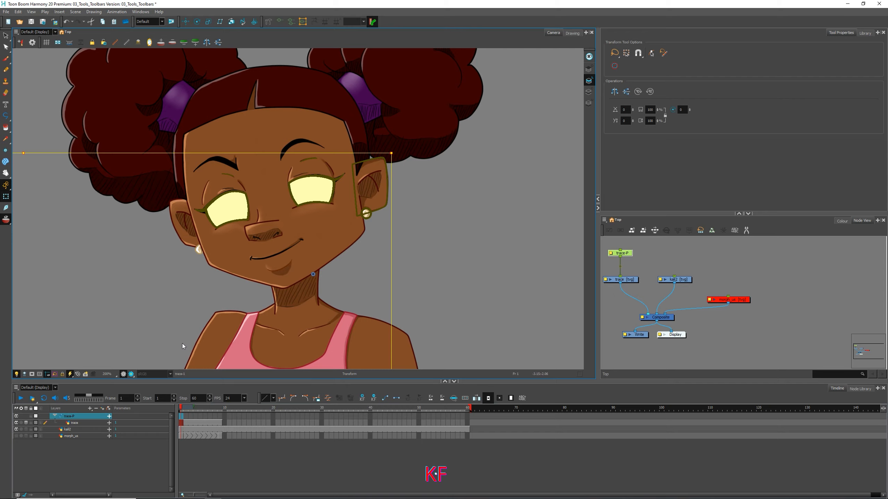
pyautogui.click(683, 281)
pyautogui.press('d')
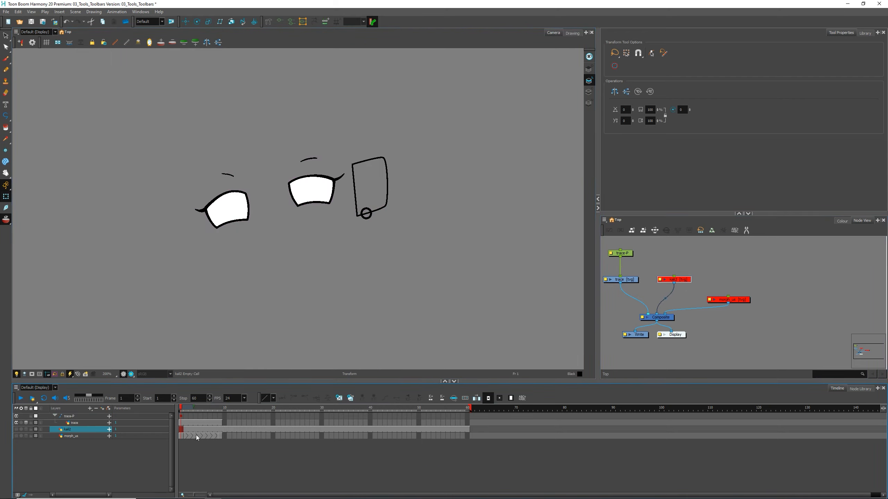
# Step: Move the traced artwork up and to the right through its peg at frame 9
pyautogui.click(182, 417)
pyautogui.click(219, 417)
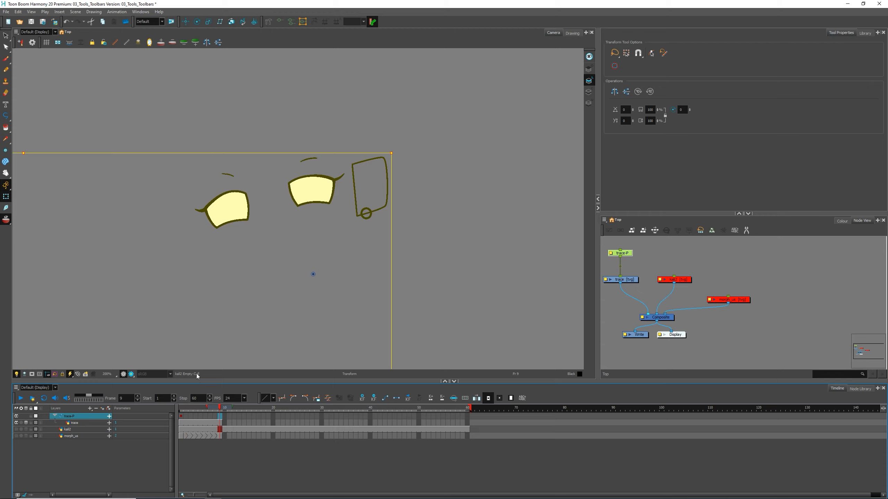
pyautogui.moveTo(243, 198)
pyautogui.mouseDown()
pyautogui.moveTo(263, 167)
pyautogui.moveTo(330, 128)
pyautogui.moveTo(385, 115)
pyautogui.mouseUp()
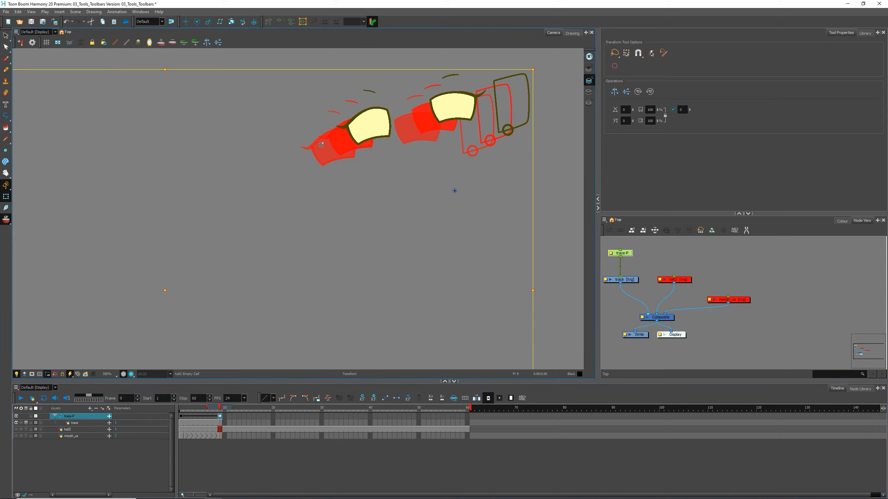
# Step: At frame 5, reduce the onion skin to one frame on each side and move the traced artwork up and left
pyautogui.moveTo(220, 410); pyautogui.dragTo(204, 429)
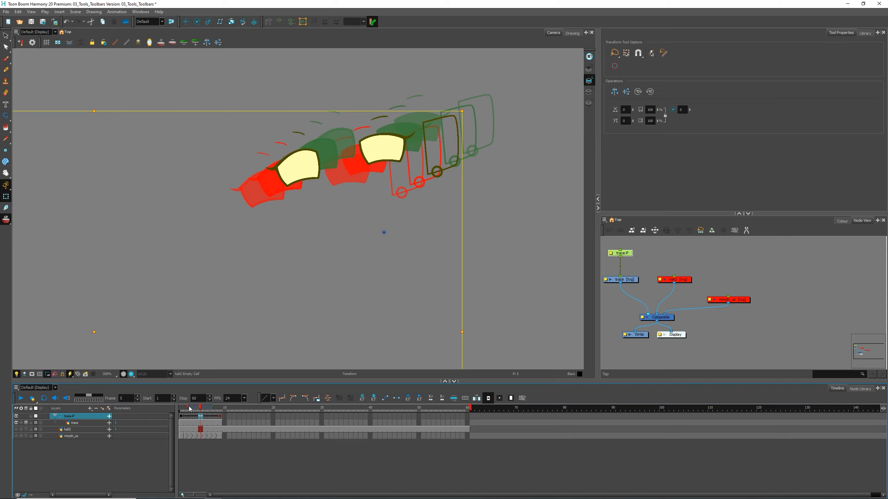
pyautogui.moveTo(186, 407); pyautogui.dragTo(205, 409)
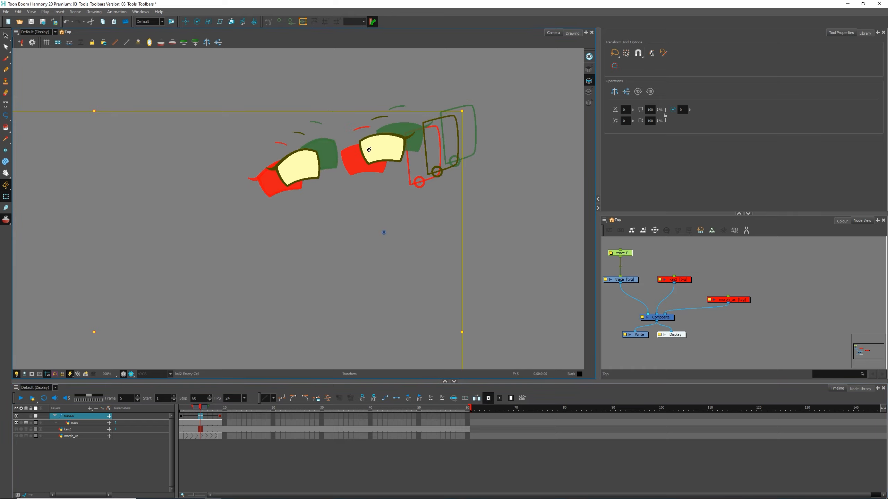
pyautogui.moveTo(368, 150)
pyautogui.mouseDown()
pyautogui.moveTo(333, 142)
pyautogui.moveTo(173, 211)
pyautogui.moveTo(238, 277)
pyautogui.moveTo(304, 134)
pyautogui.moveTo(339, 161)
pyautogui.moveTo(336, 141)
pyautogui.mouseUp()
pyautogui.click(454, 182)
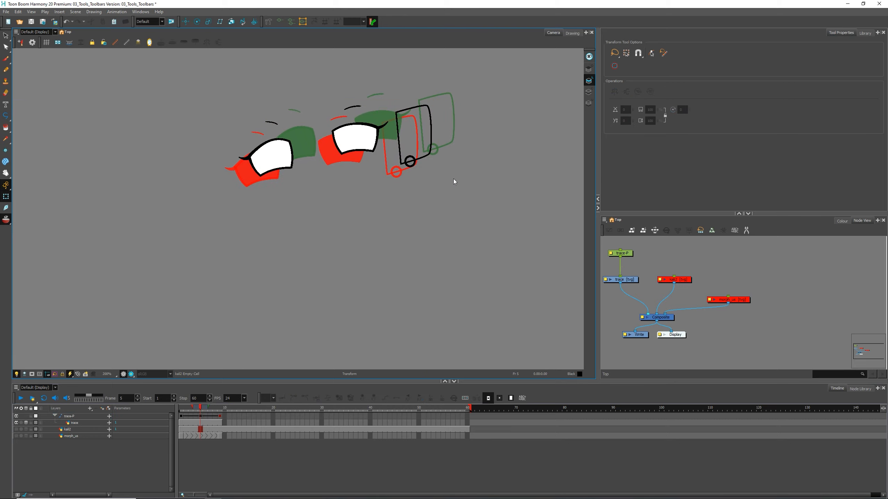
# Step: Undo the trace peg's movements at frames 5 and 9 and deselect the artwork
pyautogui.hotkey('ctrl', 'z')
pyautogui.hotkey('ctrl', 'z')
pyautogui.hotkey('ctrl', 'z')
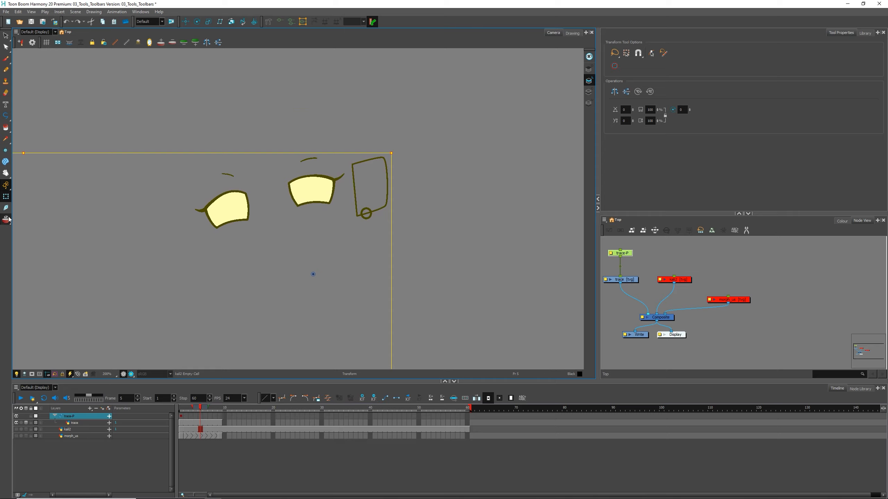
pyautogui.click(309, 71)
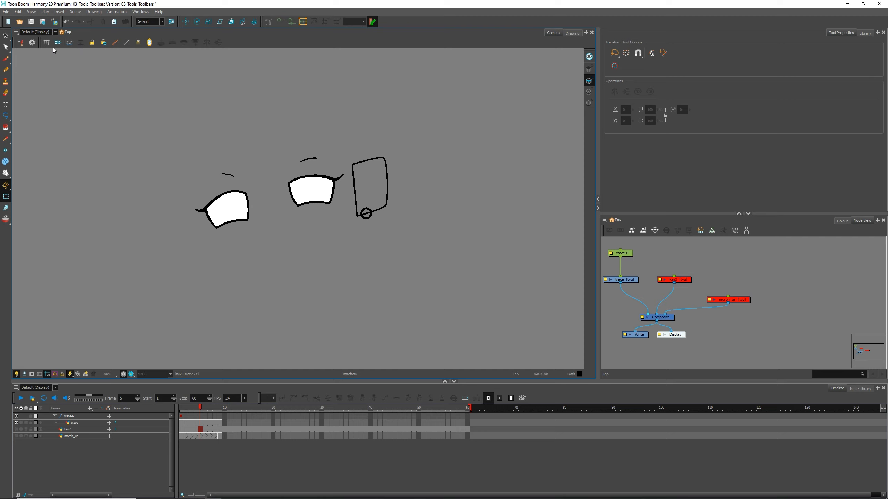
# Step: Display the trace drawing on its own in the Drawing view
pyautogui.click(572, 33)
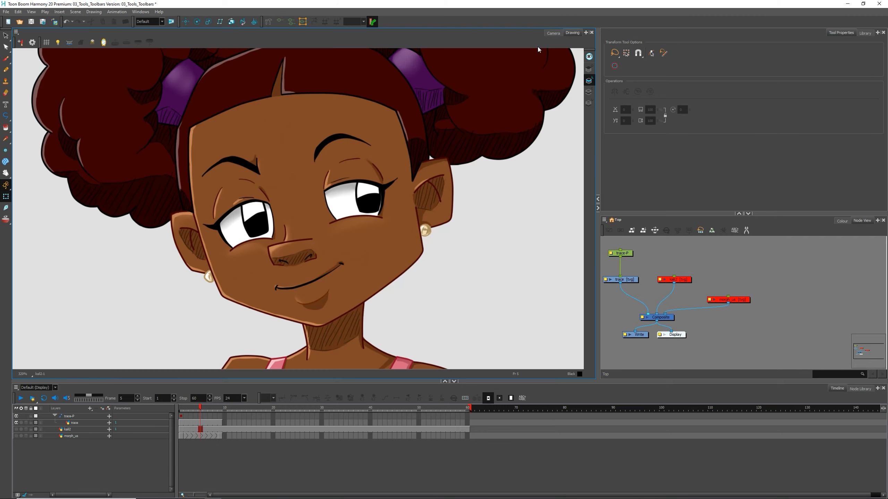
pyautogui.click(631, 280)
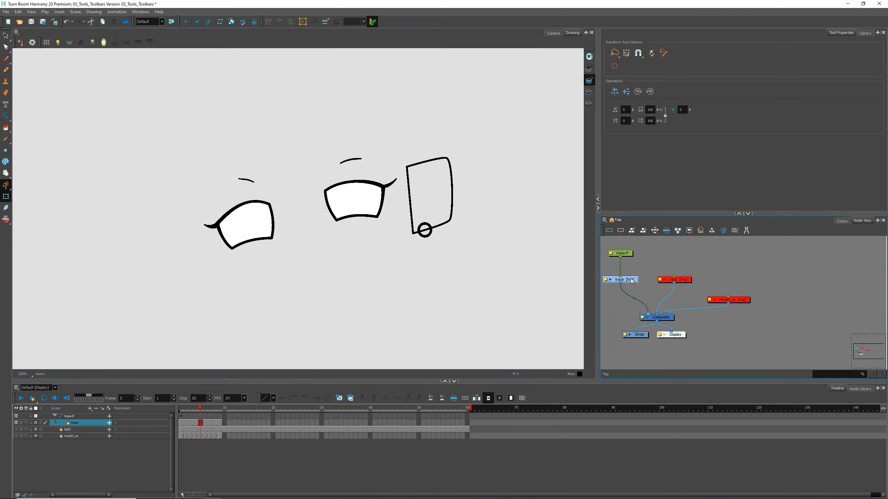
pyautogui.rightClick(425, 142)
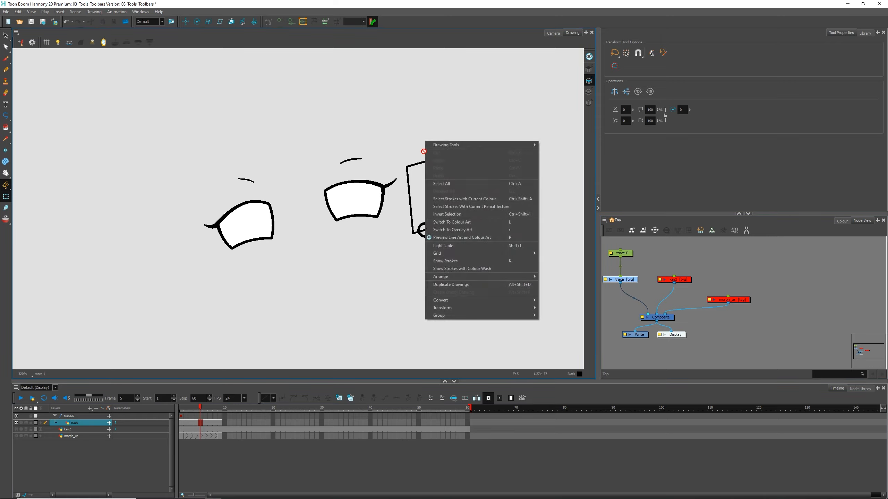
pyautogui.click(415, 149)
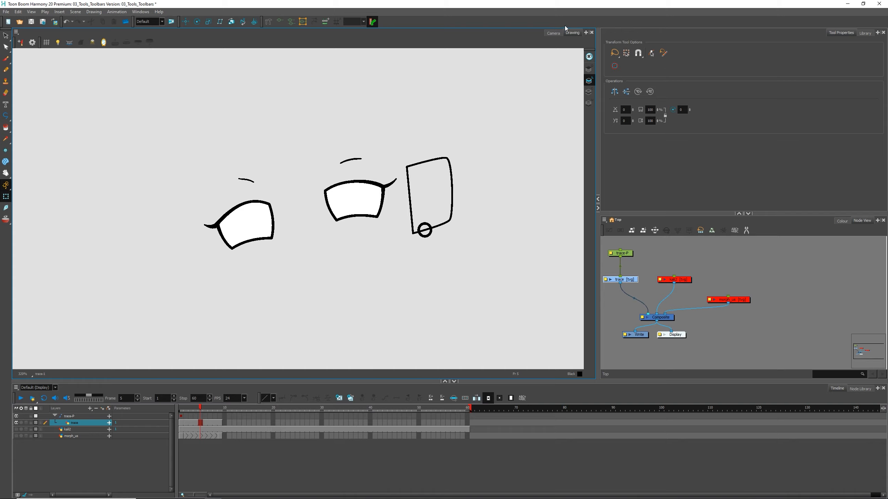
# Step: Compare the Camera and Drawing views, and check the trace drawing's Overlay Art layer before returning to Line Art
pyautogui.click(559, 35)
pyautogui.click(575, 35)
pyautogui.click(554, 34)
pyautogui.click(571, 34)
pyautogui.click(589, 69)
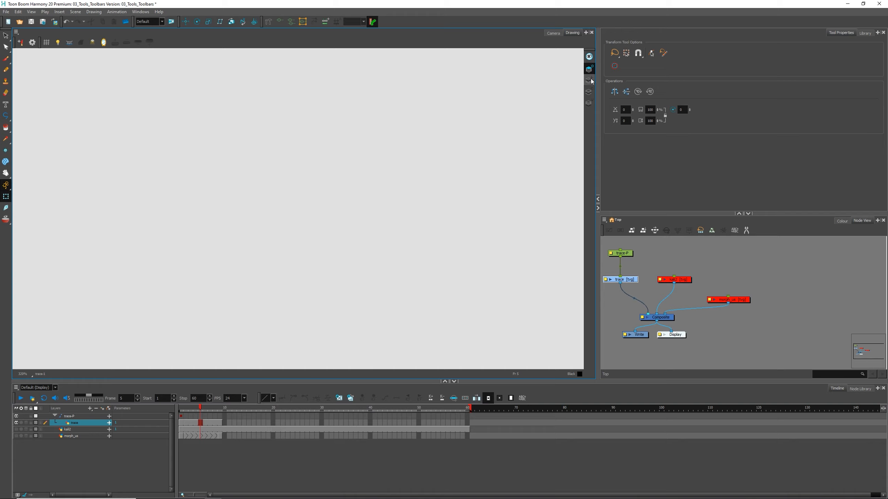
pyautogui.click(589, 80)
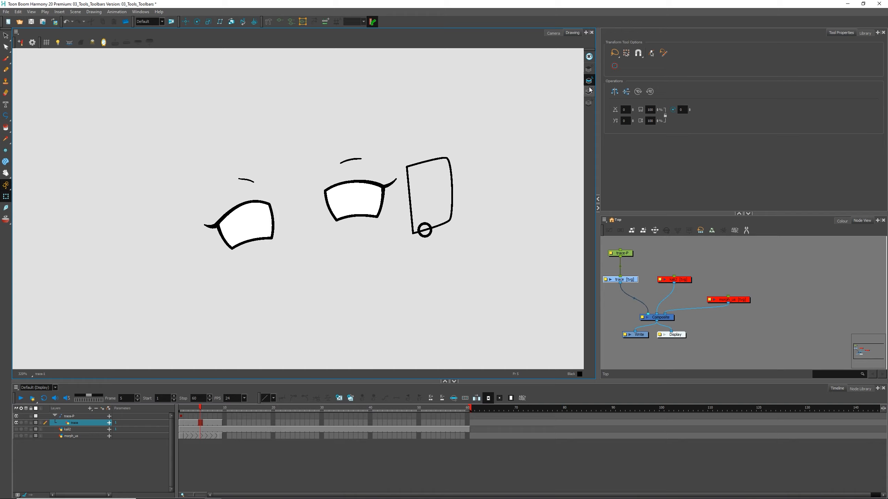
# Step: Move the earring circle from the Line Art layer to the Overlay Art layer using the Select tool
pyautogui.scroll(2, 420, 228)
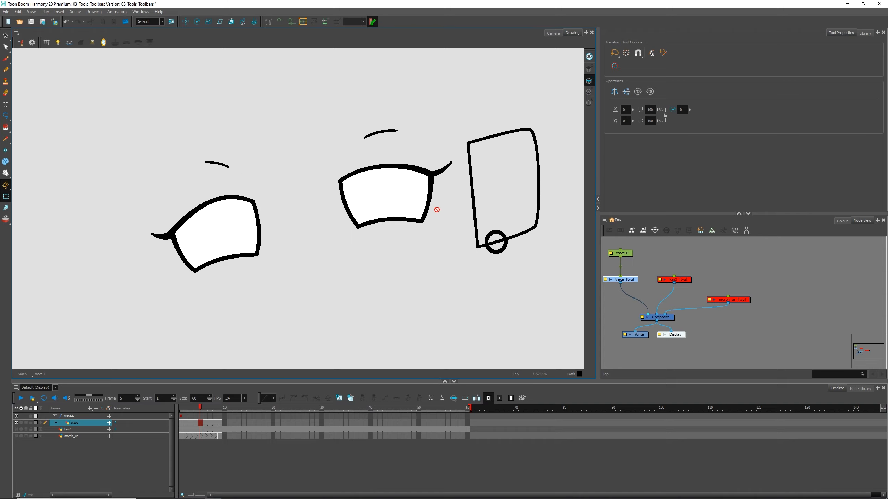
pyautogui.hotkey('alt', 's')
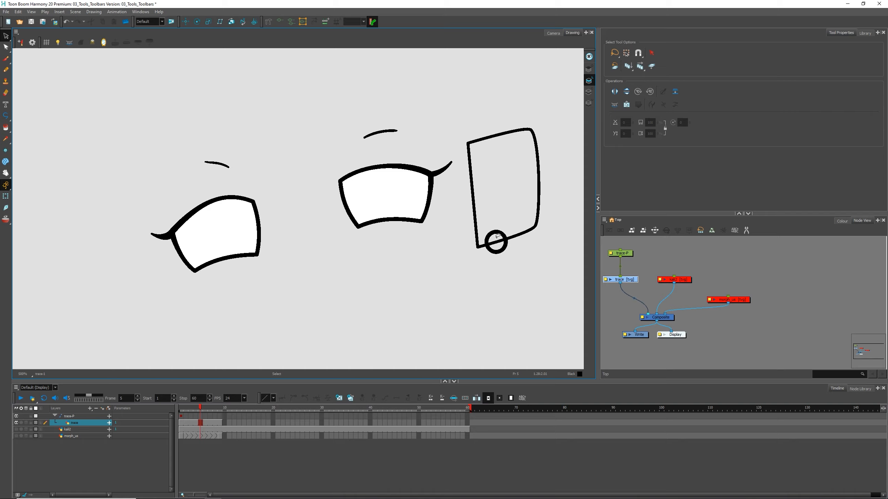
pyautogui.click(497, 236)
pyautogui.click(589, 69)
pyautogui.hotkey('ctrl', 'v')
pyautogui.click(550, 124)
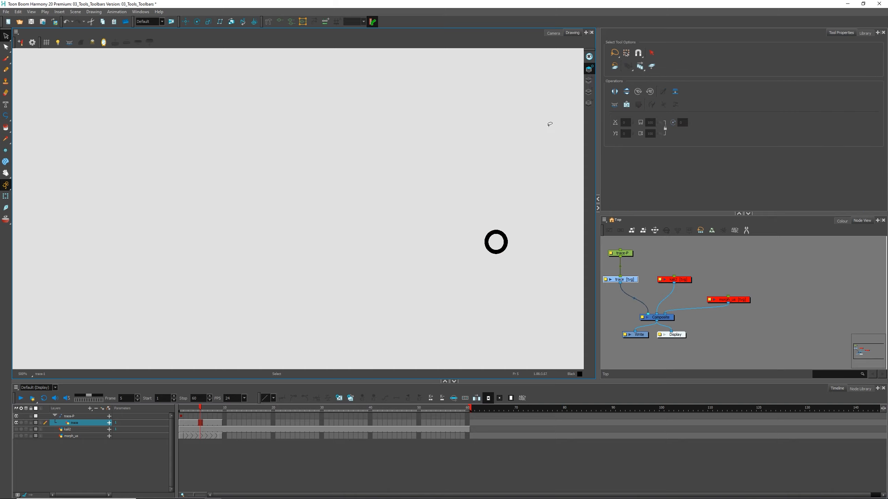
# Step: Alternate between the Line Art and Overlay Art layers to compare their contents, ending on Line Art
pyautogui.click(588, 81)
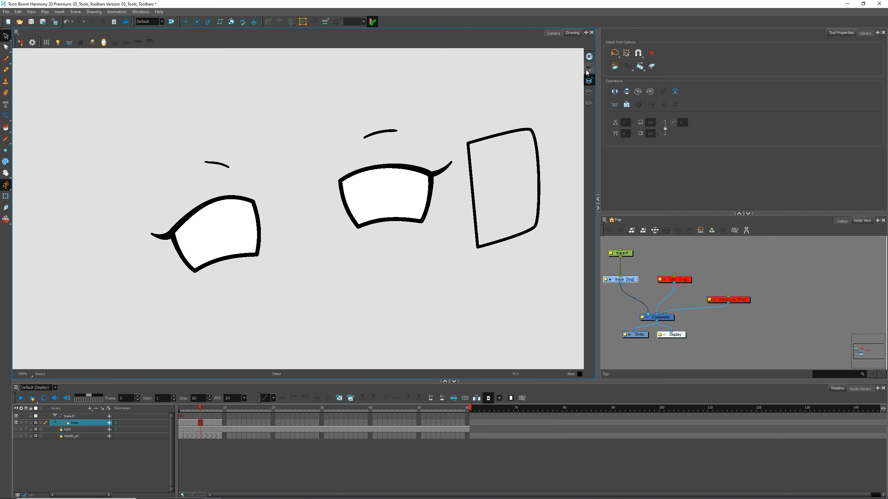
pyautogui.click(588, 69)
pyautogui.click(588, 80)
pyautogui.click(589, 69)
pyautogui.click(589, 81)
pyautogui.click(589, 68)
pyautogui.click(588, 81)
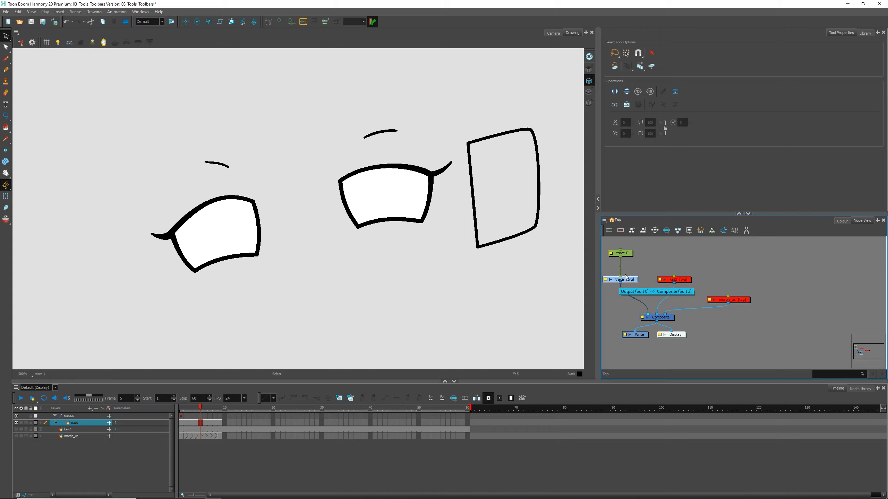
# Step: Deselect the trace node and examine the drawing's Overlay Art once more before returning to Line Art
pyautogui.rightClick(642, 270)
pyautogui.click(636, 269)
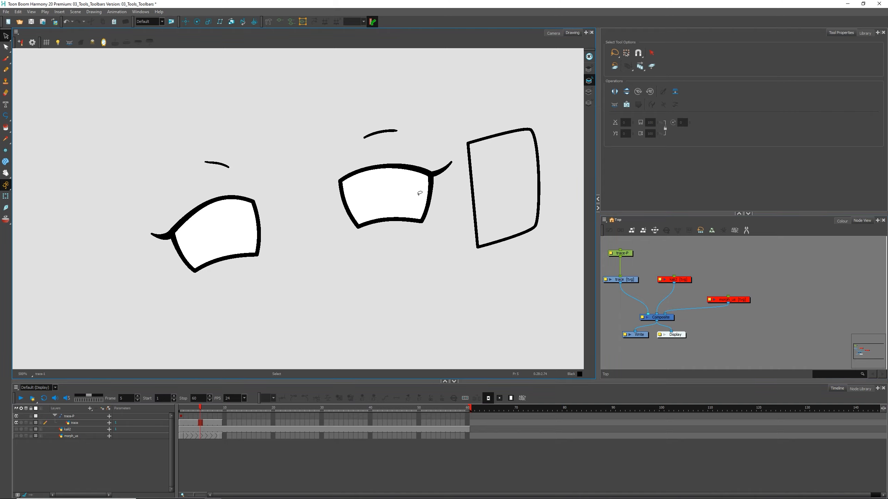
pyautogui.press('space')
pyautogui.moveTo(457, 217)
pyautogui.mouseDown()
pyautogui.moveTo(385, 198)
pyautogui.moveTo(457, 176)
pyautogui.mouseUp()
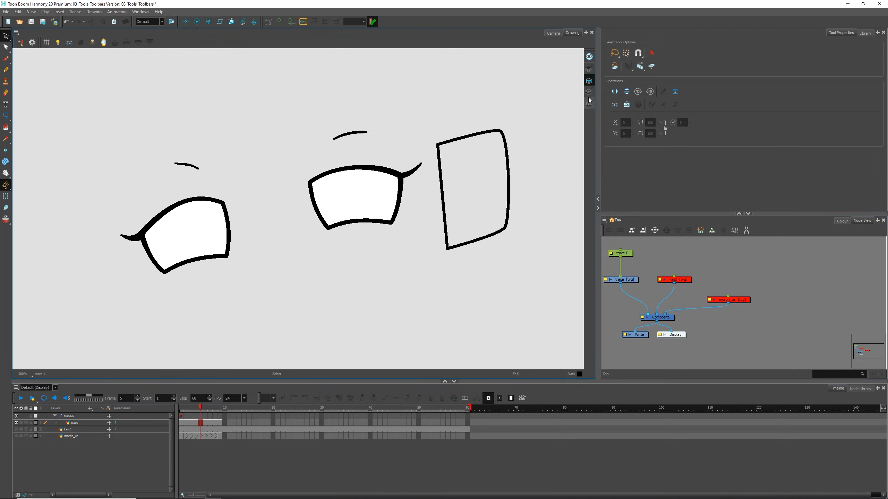
pyautogui.click(589, 82)
pyautogui.click(589, 81)
pyautogui.click(589, 80)
pyautogui.click(589, 80)
pyautogui.click(588, 81)
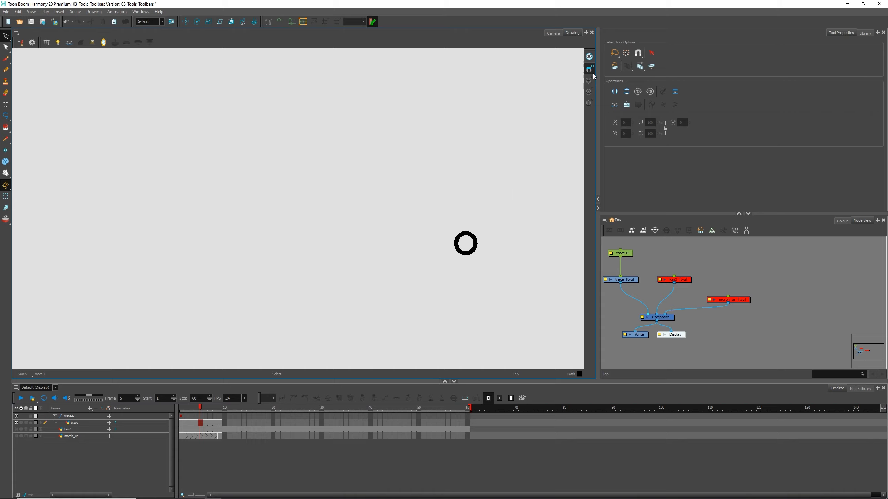
pyautogui.click(589, 81)
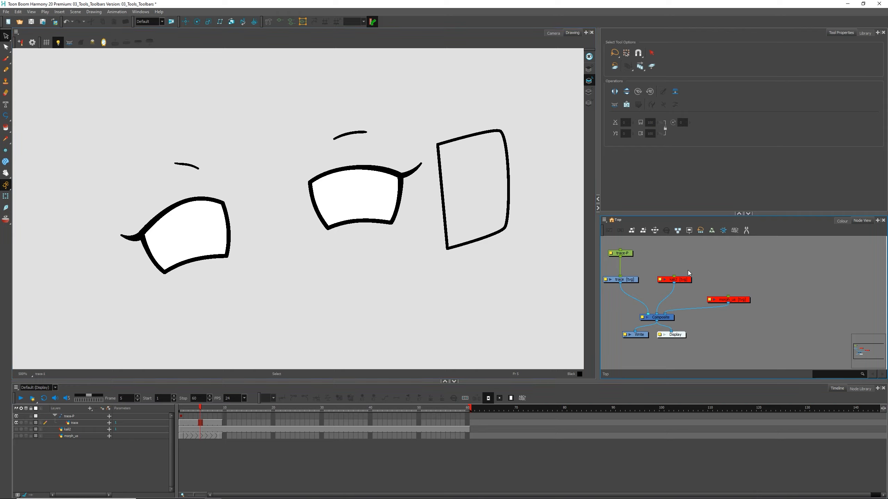
# Step: Re-enable the girl drawing node, select the trace node, and show the faded girl behind it with the light table
pyautogui.click(684, 280)
pyautogui.press('a')
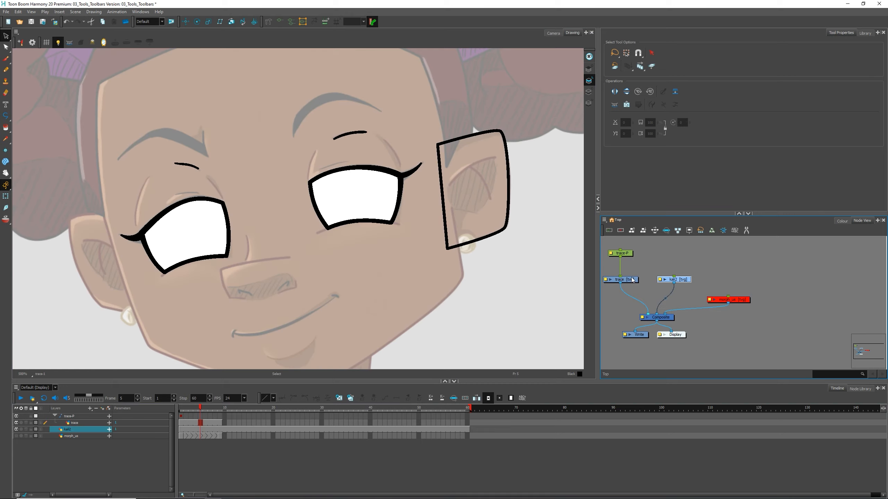
pyautogui.click(629, 279)
pyautogui.click(58, 44)
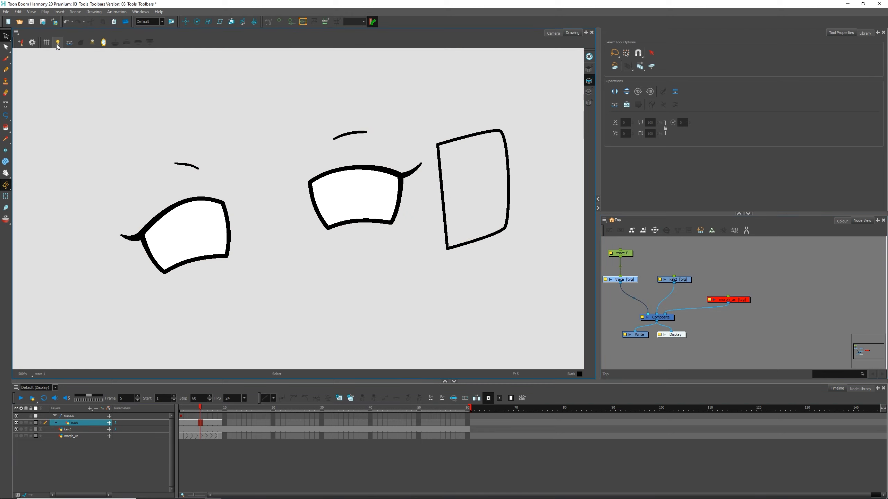
pyautogui.click(58, 43)
pyautogui.click(58, 44)
pyautogui.click(58, 43)
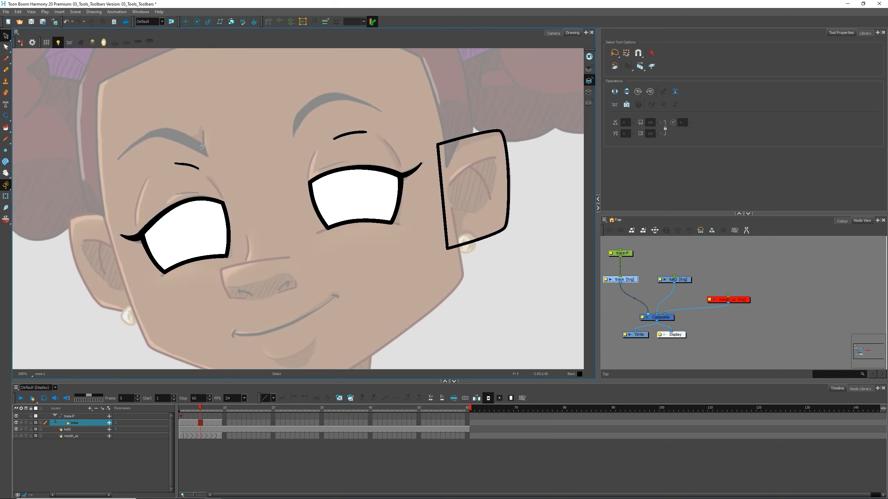
# Step: Trace the girl's smile with one thick black Brush stroke on the trace drawing
pyautogui.scroll(-3, 332, 228)
pyautogui.scroll(5, 333, 227)
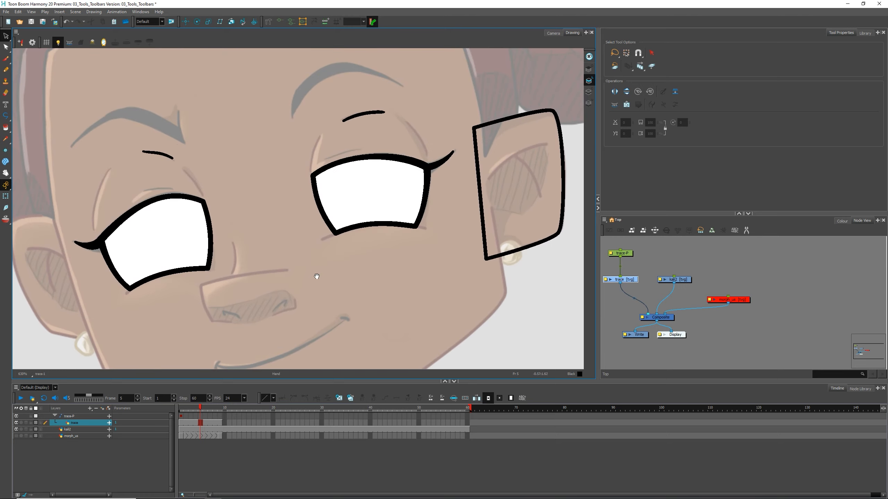
pyautogui.hotkey('alt', 'b')
pyautogui.moveTo(260, 272); pyautogui.dragTo(411, 207)
pyautogui.hotkey('ctrl', 'z')
pyautogui.moveTo(261, 268); pyautogui.dragTo(388, 222)
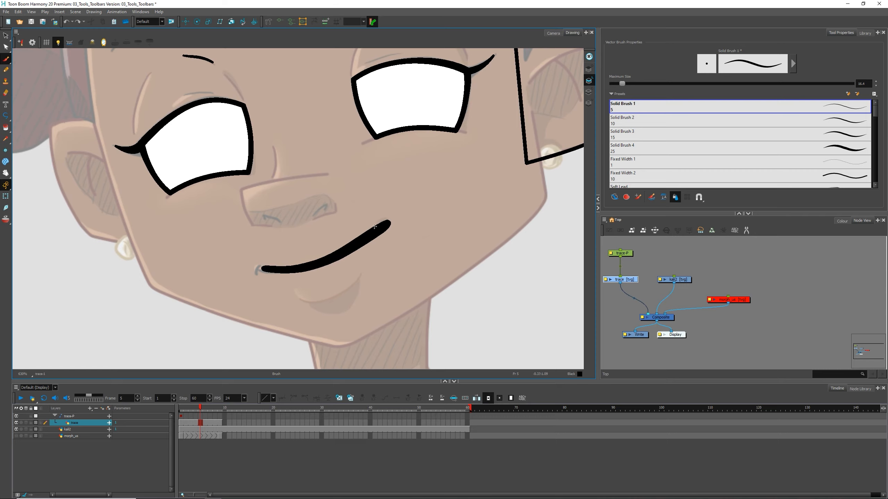
# Step: Try a Brush stroke over the eyebrow nearest the traced ear and undo it
pyautogui.scroll(-5, 329, 197)
pyautogui.scroll(3, 338, 205)
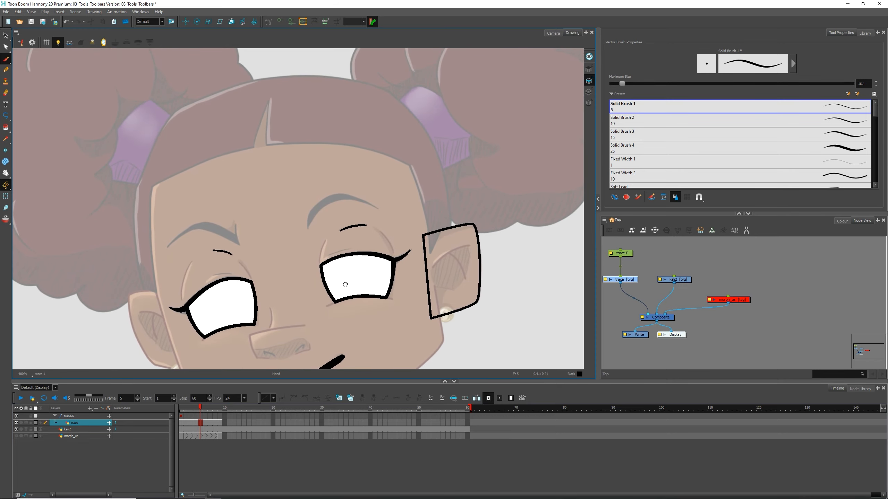
pyautogui.moveTo(305, 223); pyautogui.dragTo(367, 203)
pyautogui.hotkey('ctrl', 'z')
pyautogui.hotkey('alt', 's')
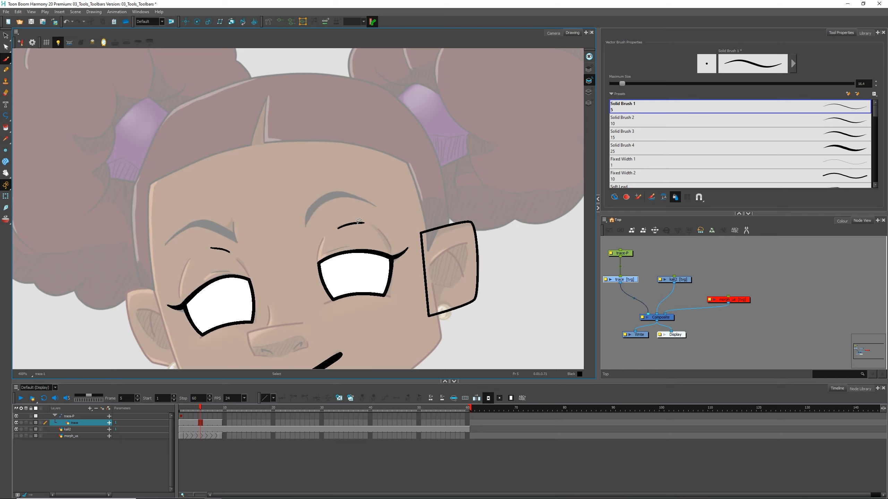
# Step: Center the whole face in the Drawing view and flip the display with Mirror View
pyautogui.scroll(-1, 477, 136)
pyautogui.scroll(-1, 519, 139)
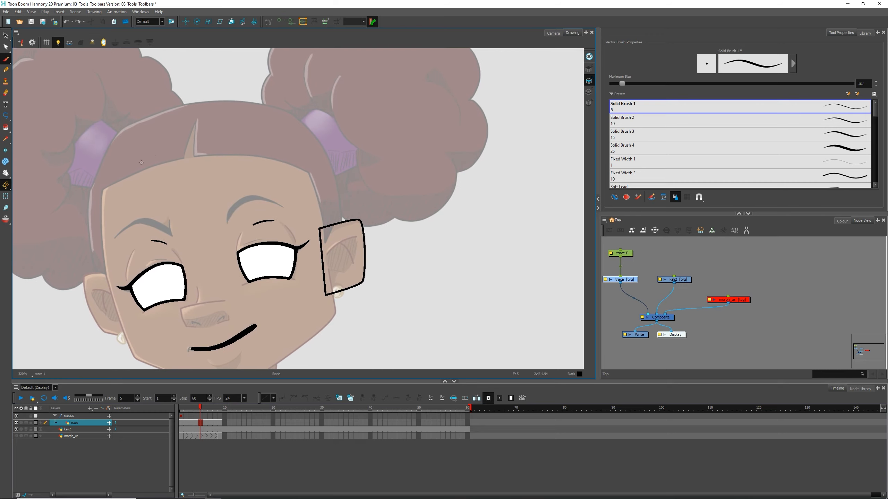
pyautogui.moveTo(163, 116); pyautogui.dragTo(245, 79)
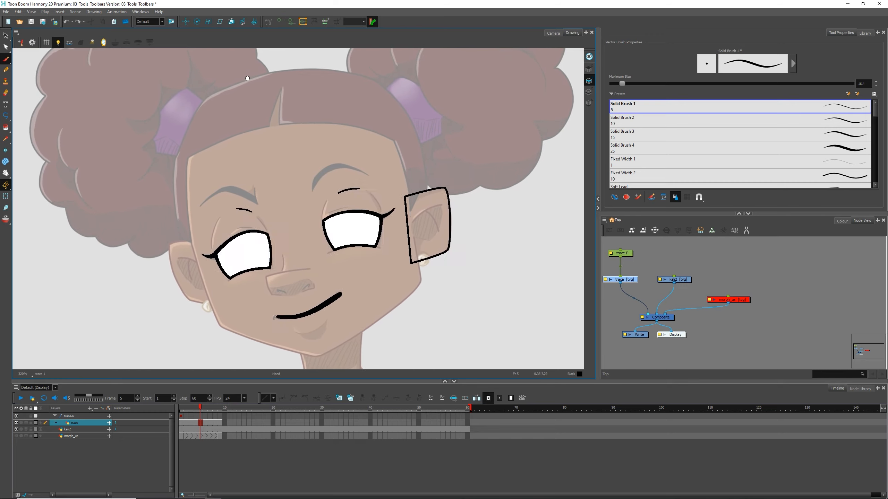
pyautogui.click(104, 42)
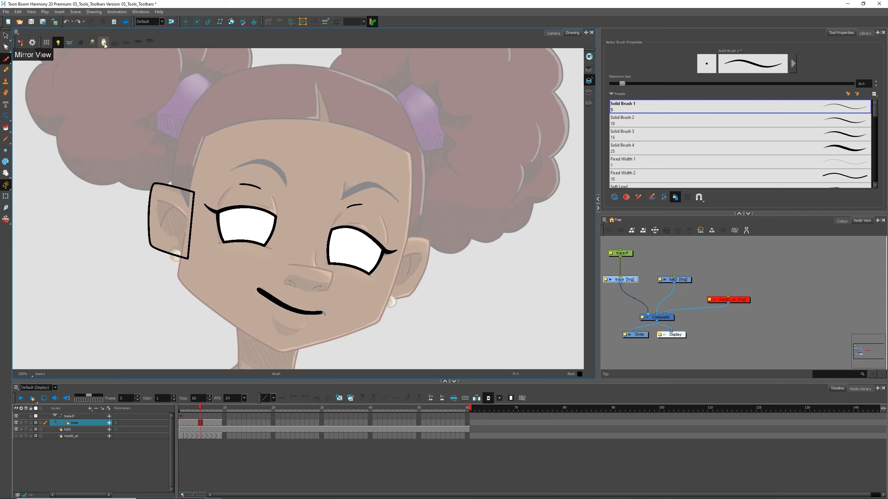
# Step: Toggle Mirror View repeatedly, leave the face in its original orientation, and frame the whole head with both hair puffs
pyautogui.click(104, 43)
pyautogui.click(105, 43)
pyautogui.click(104, 43)
pyautogui.press('1')
pyautogui.press('1')
pyautogui.moveTo(472, 244)
pyautogui.mouseDown()
pyautogui.moveTo(451, 252)
pyautogui.moveTo(442, 244)
pyautogui.mouseUp()
pyautogui.press('2')
pyautogui.moveTo(392, 260); pyautogui.dragTo(454, 236)
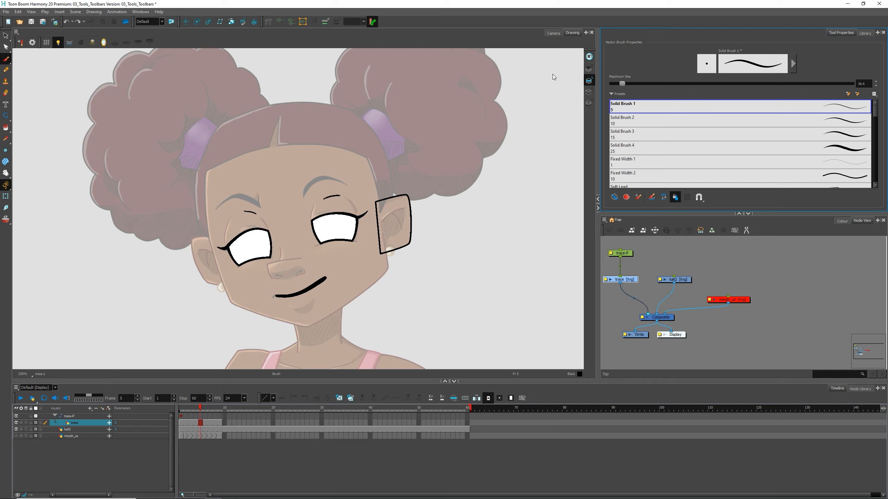
# Step: Compare the tool properties of the Select, Contour Editor and Brush tools, leaving the Select tool active
pyautogui.click(6, 36)
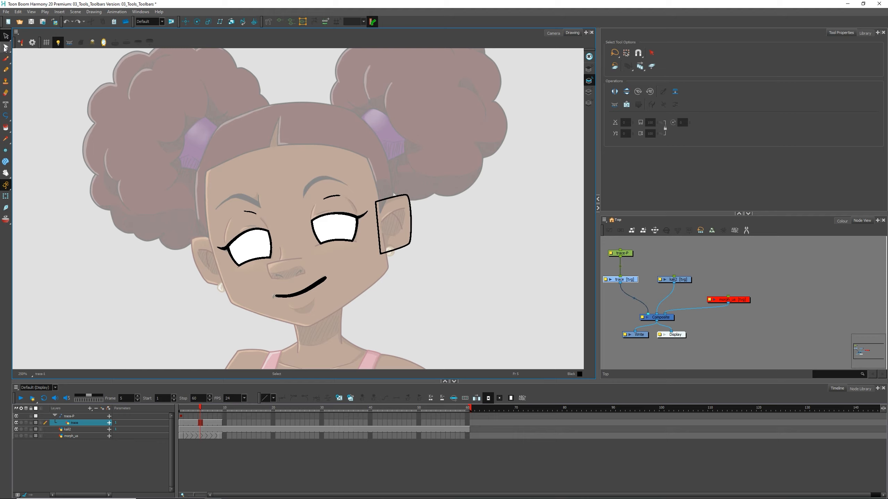
pyautogui.click(5, 47)
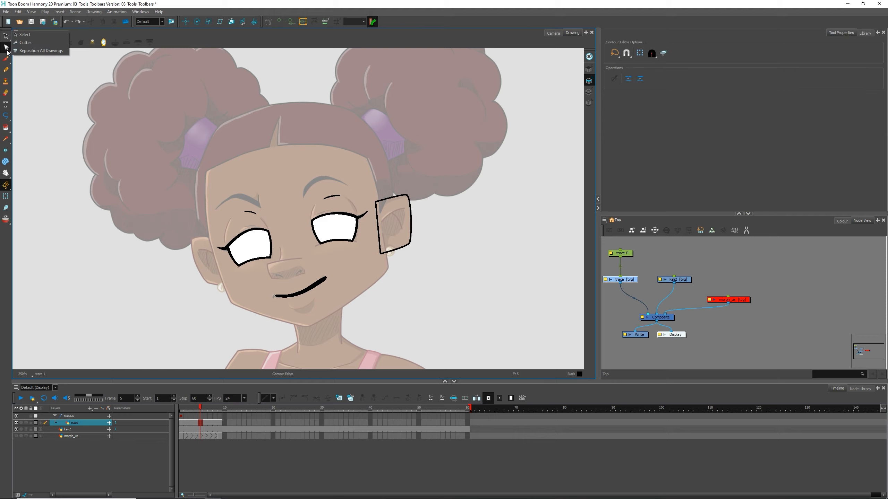
pyautogui.click(6, 36)
pyautogui.click(6, 59)
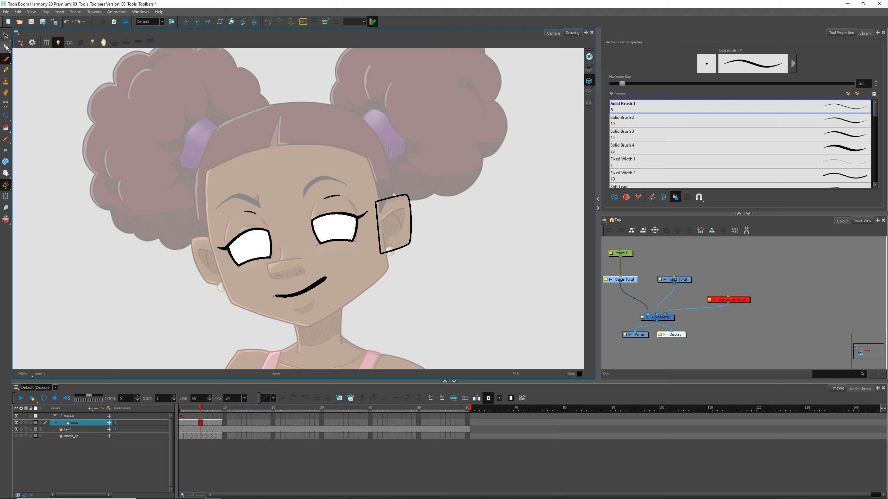
pyautogui.click(6, 36)
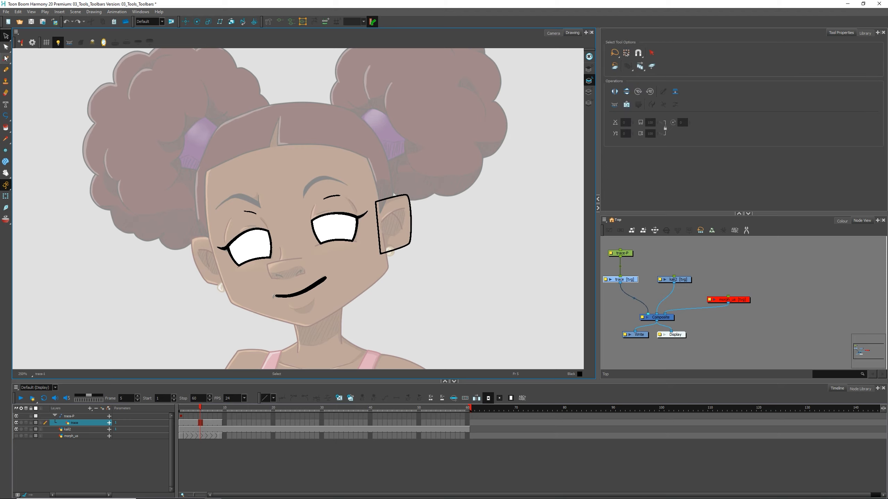
pyautogui.click(5, 58)
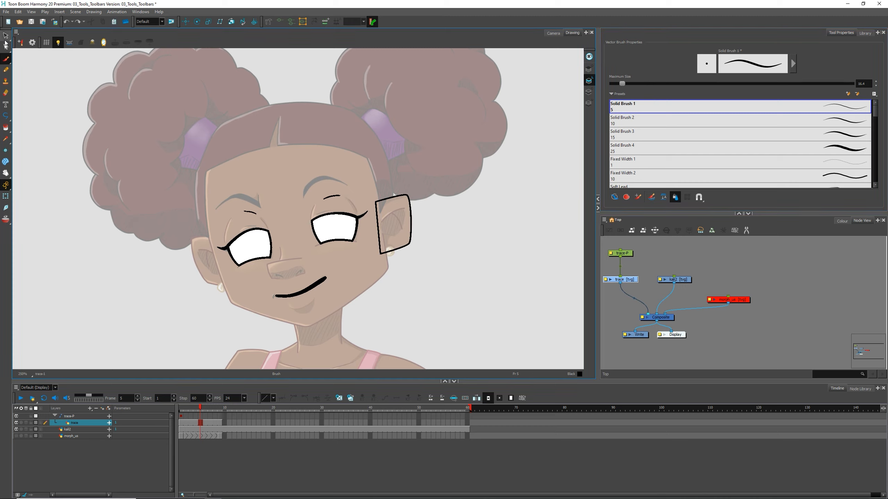
pyautogui.click(6, 36)
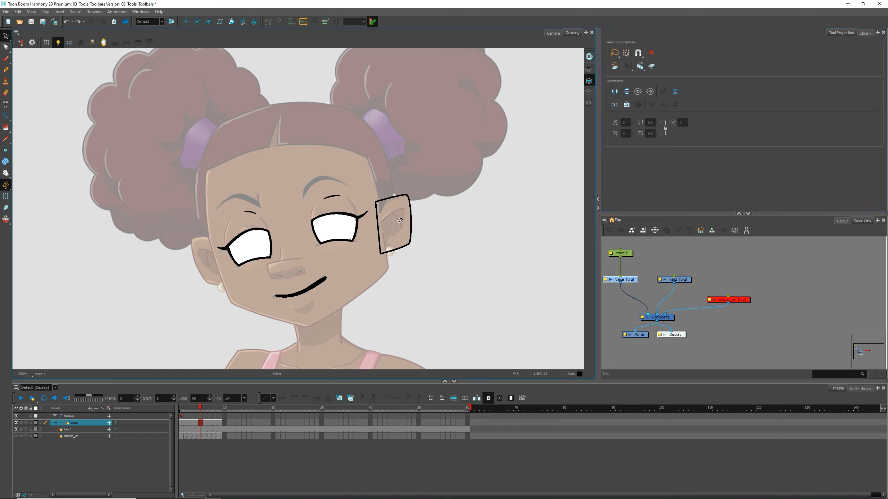
# Step: Show the custom artwork folder in the Library and display its image files with details and as a list
pyautogui.click(864, 33)
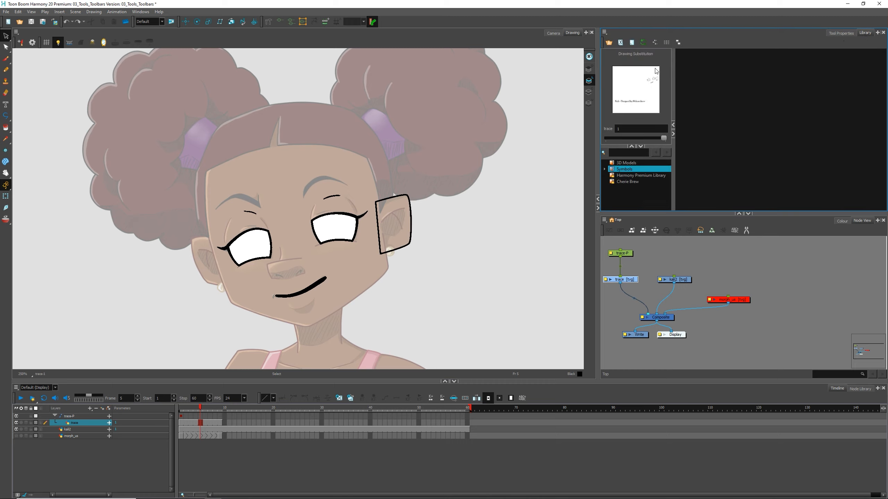
pyautogui.click(625, 182)
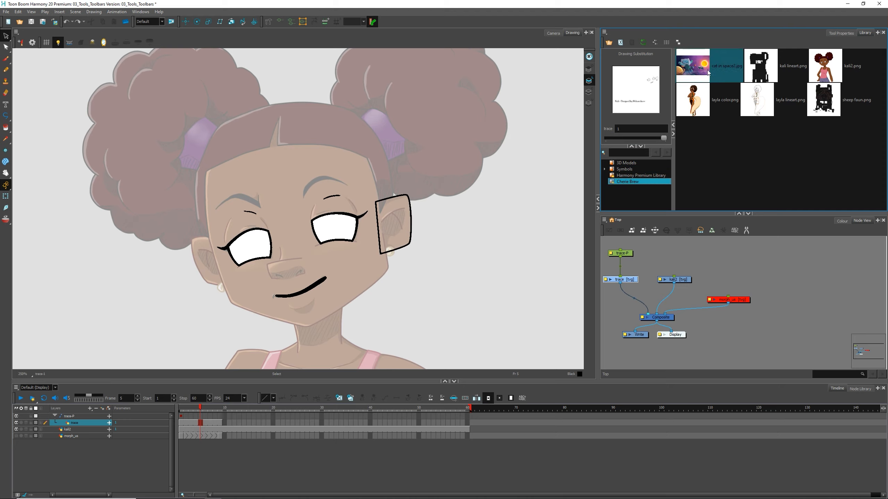
pyautogui.click(660, 44)
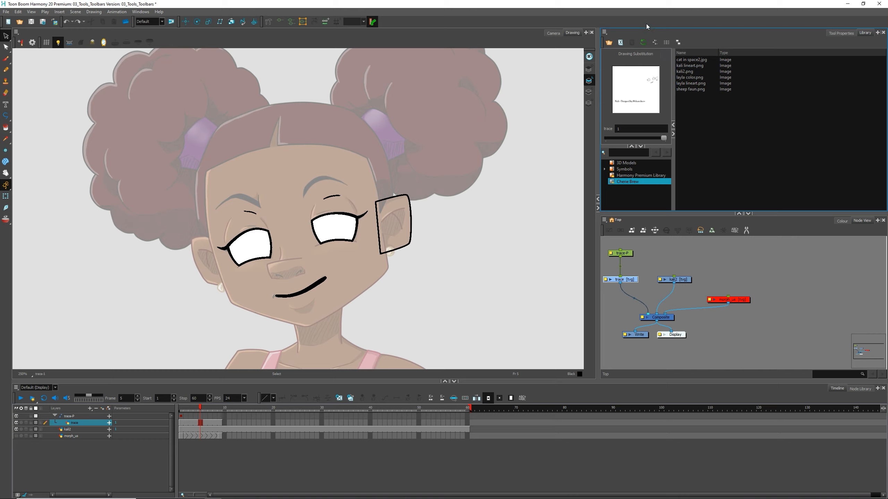
pyautogui.click(655, 43)
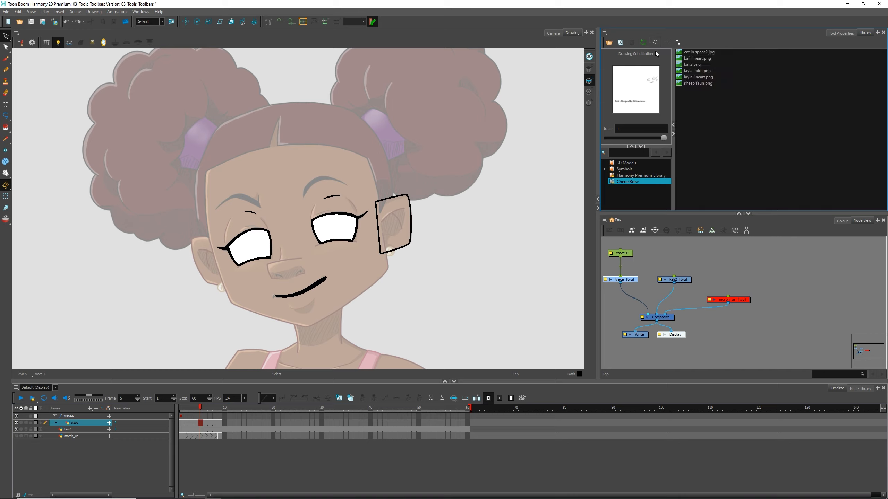
# Step: Preview the Library images cat in space2.jpg, kali lineart.png, kali2.png and sheep faun.png, and return the folder to thumbnails
pyautogui.click(706, 53)
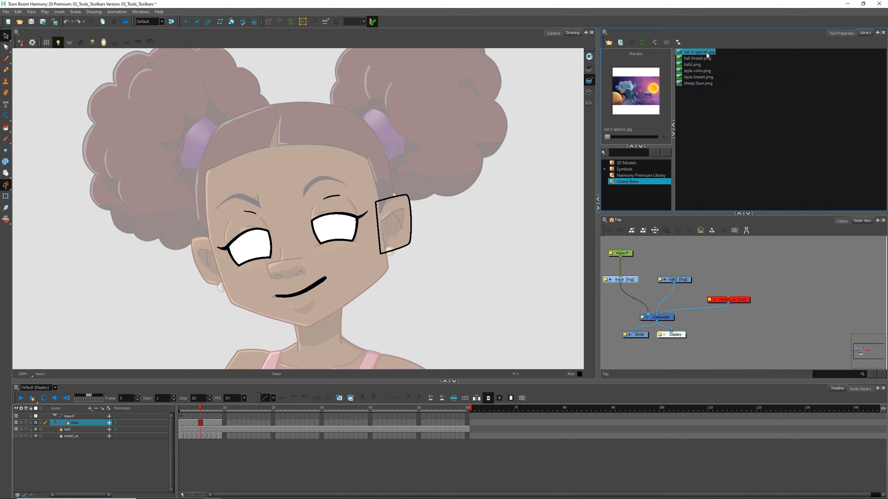
pyautogui.click(701, 58)
pyautogui.click(699, 65)
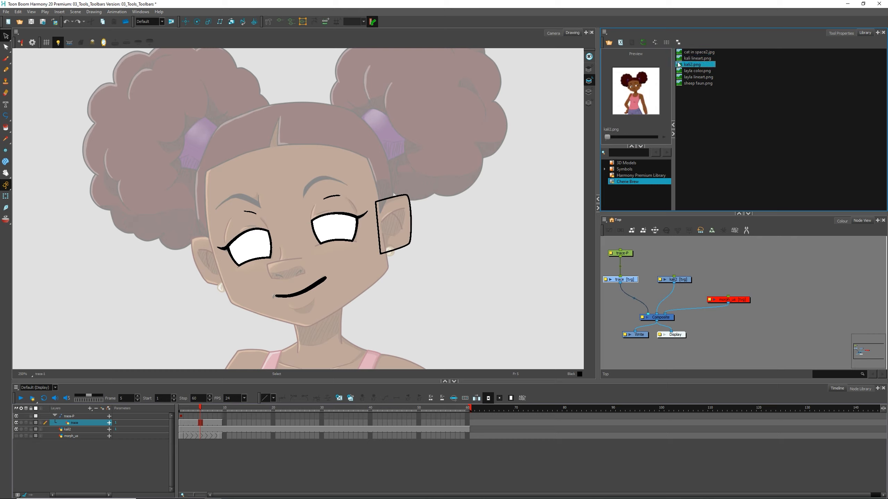
pyautogui.click(696, 59)
pyautogui.click(696, 53)
pyautogui.click(694, 66)
pyautogui.click(684, 84)
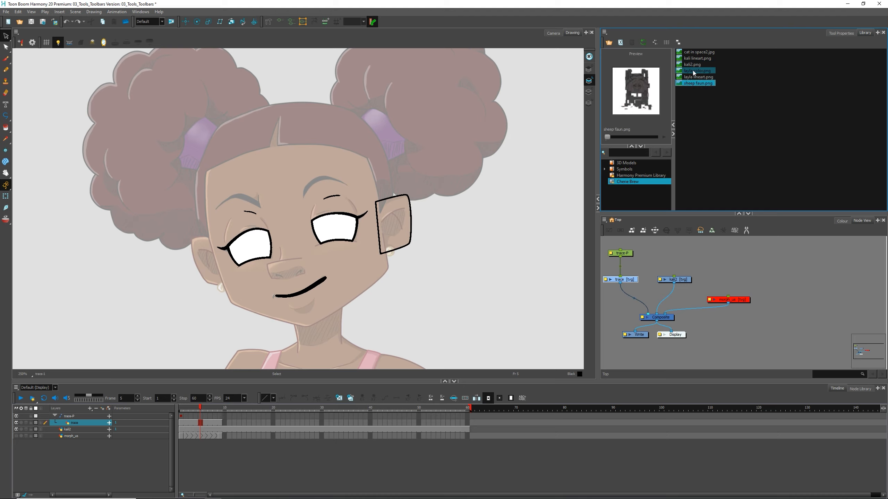
pyautogui.click(677, 42)
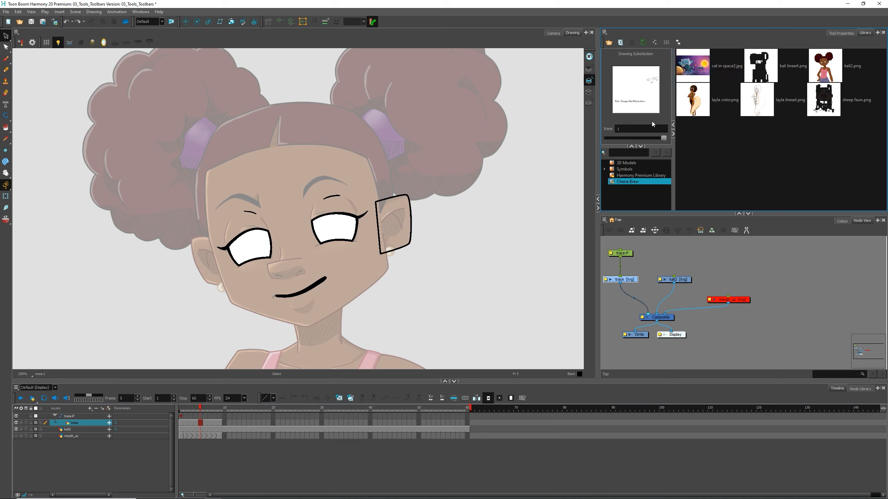
pyautogui.click(642, 41)
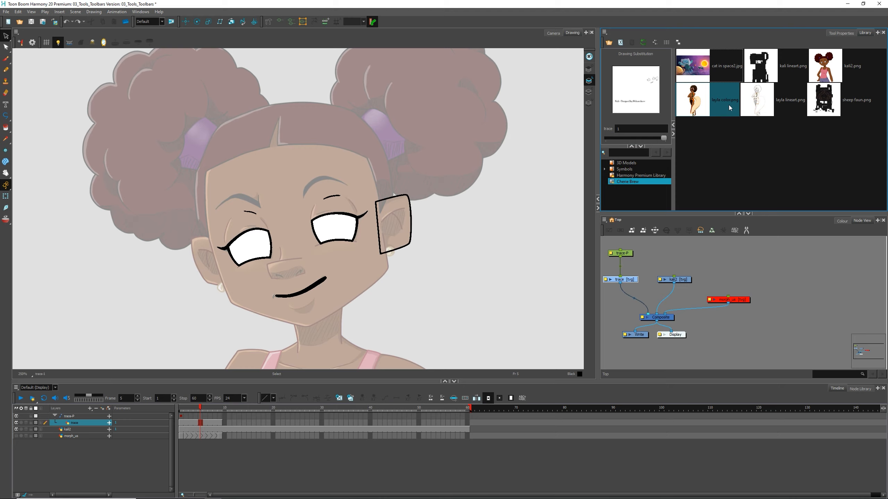
# Step: Show the Colour view and shrink the palette list to give the colour swatches more room
pyautogui.click(844, 222)
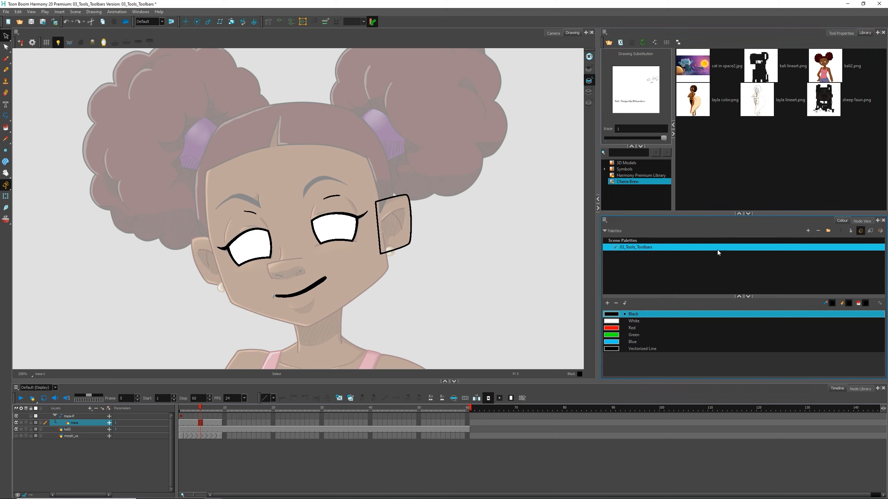
pyautogui.moveTo(702, 299); pyautogui.dragTo(718, 269)
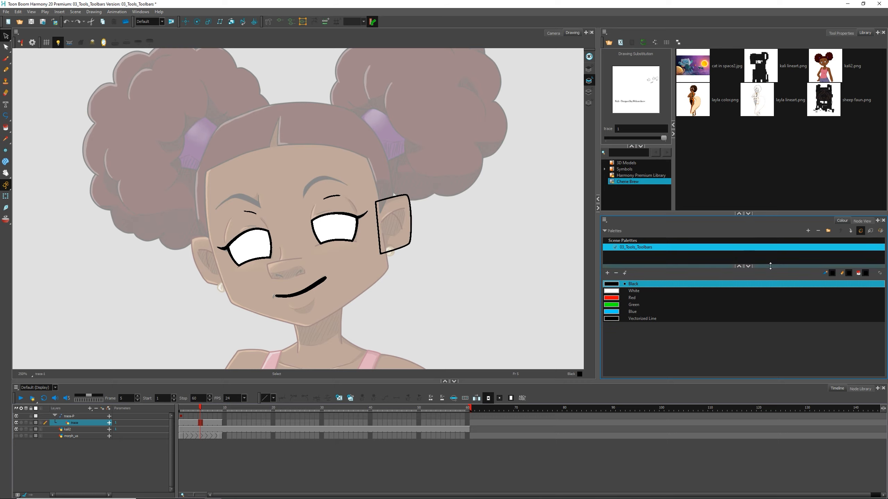
pyautogui.moveTo(778, 267); pyautogui.dragTo(725, 265)
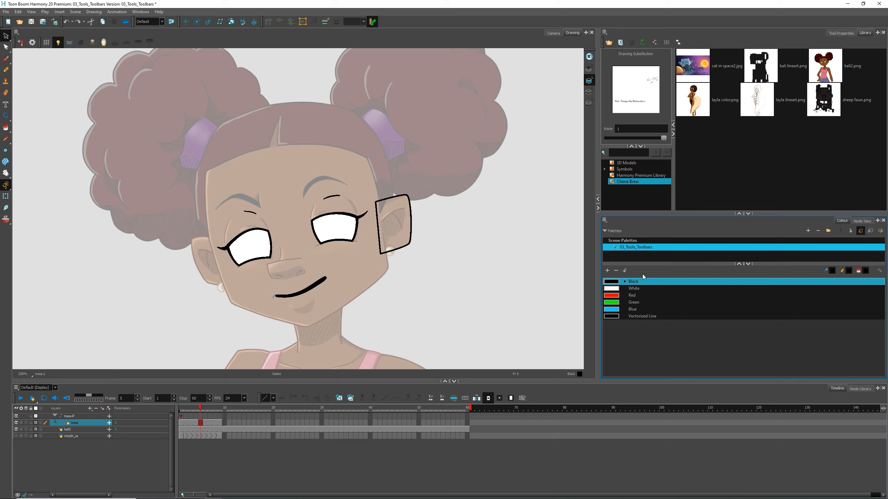
# Step: Add five new colours to the 03_Tools_Toolbars palette and delete the last four of them
pyautogui.click(607, 271)
pyautogui.click(607, 271)
pyautogui.click(607, 271)
pyautogui.click(607, 270)
pyautogui.click(607, 271)
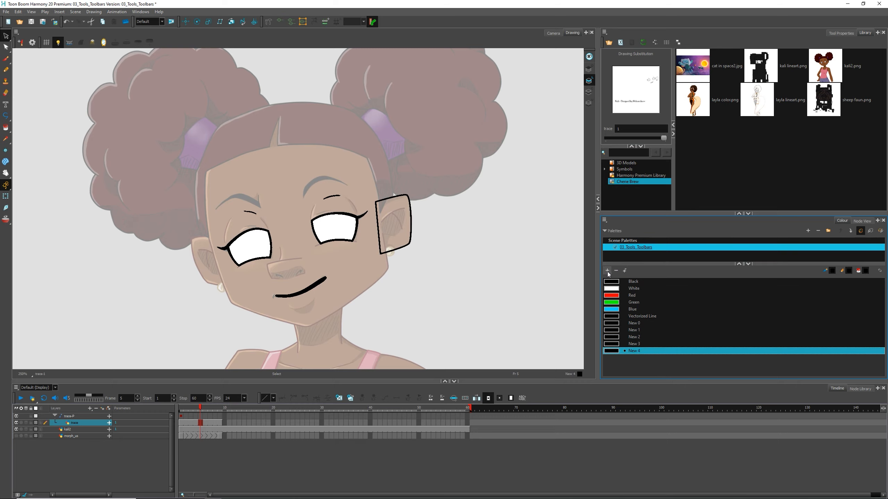
pyautogui.click(614, 270)
pyautogui.click(614, 271)
pyautogui.click(614, 271)
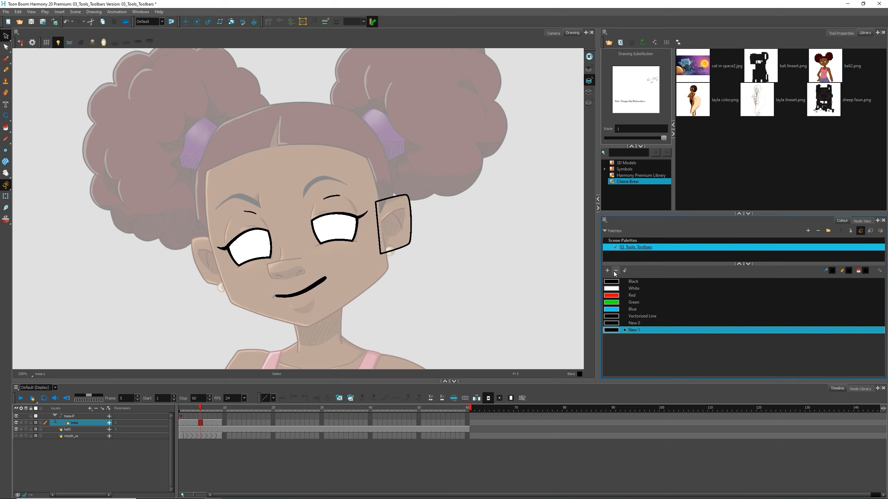
pyautogui.click(614, 271)
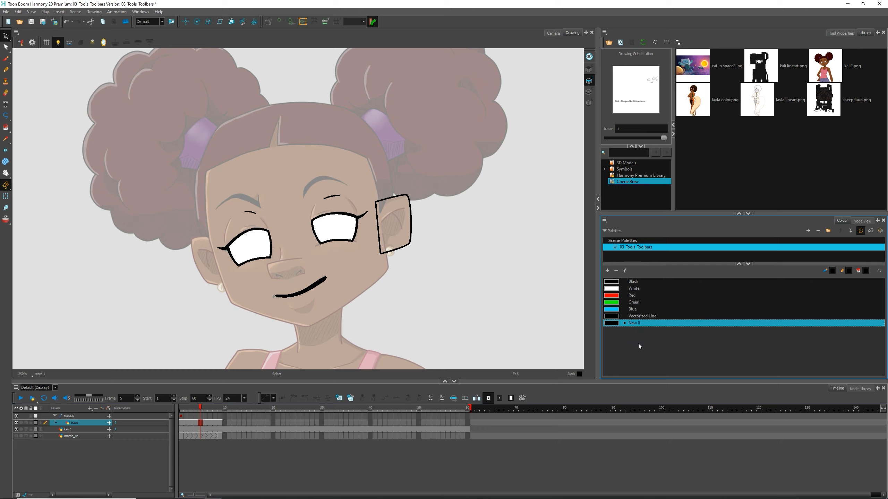
# Step: Create a scene colour palette named New and remove it from the palette list
pyautogui.click(808, 231)
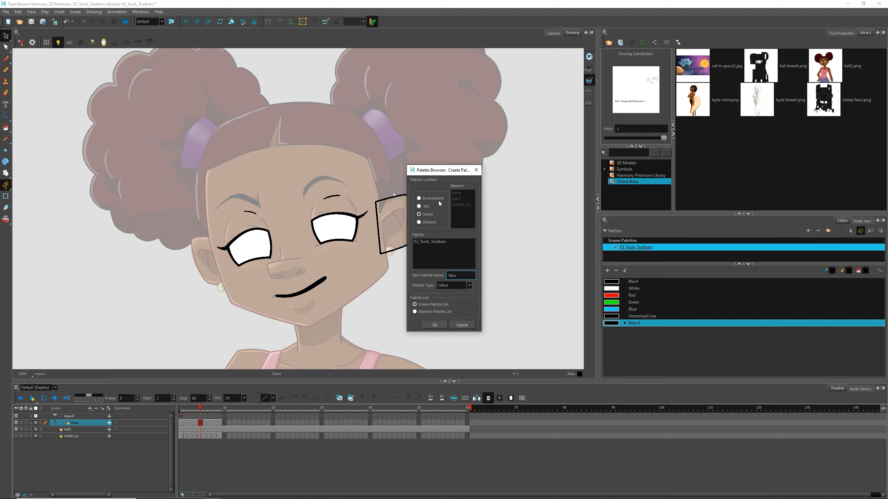
pyautogui.doubleClick(468, 276)
pyautogui.click(440, 328)
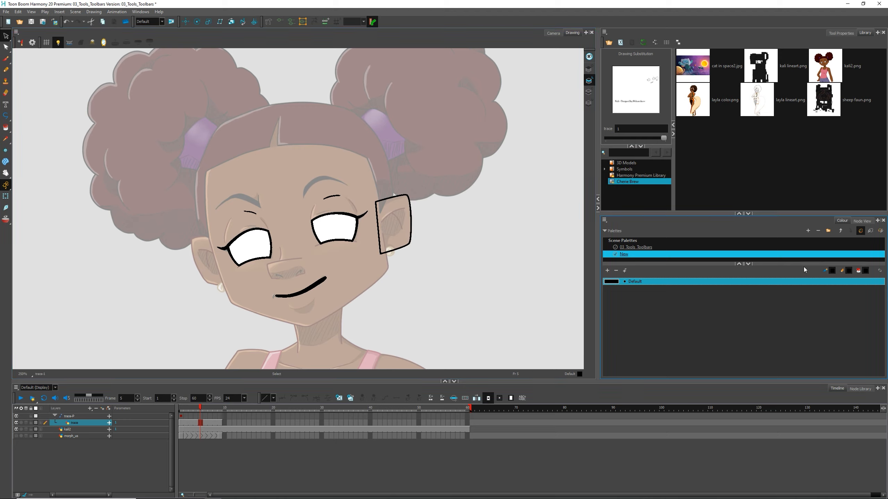
pyautogui.click(818, 231)
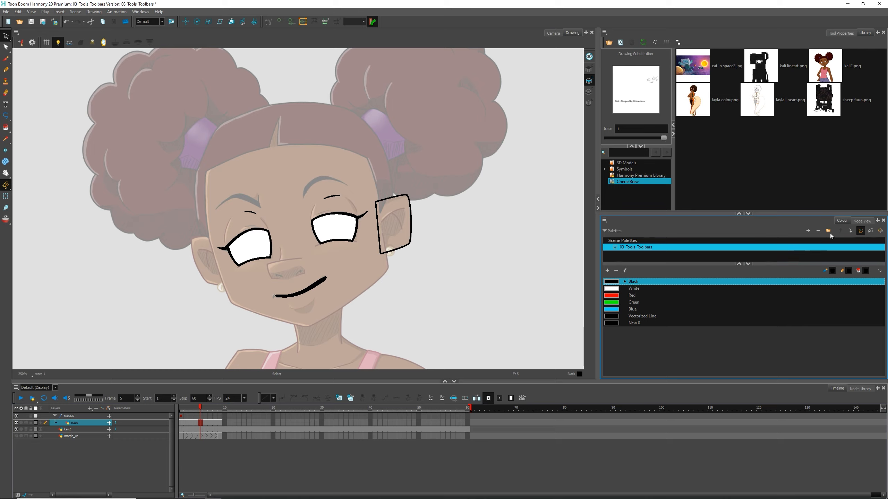
# Step: Show the Node View and move the disabled red morph node level with the other drawing nodes
pyautogui.click(860, 221)
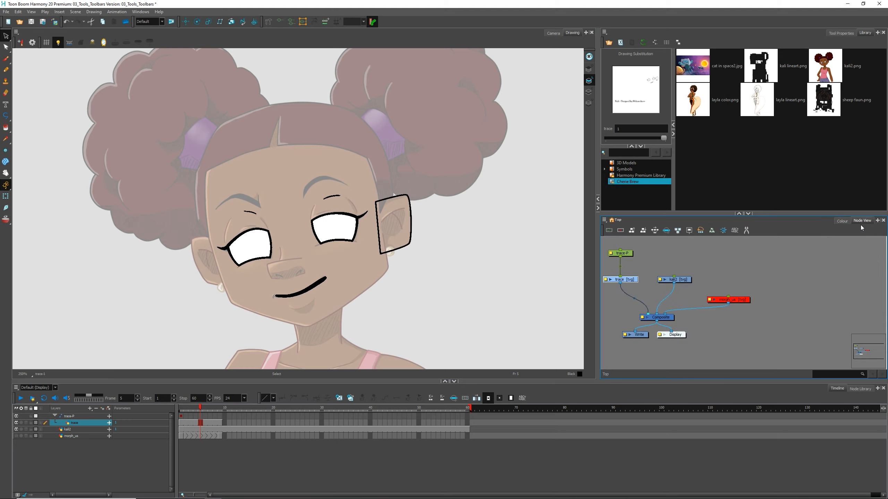
pyautogui.click(710, 258)
pyautogui.rightClick(660, 251)
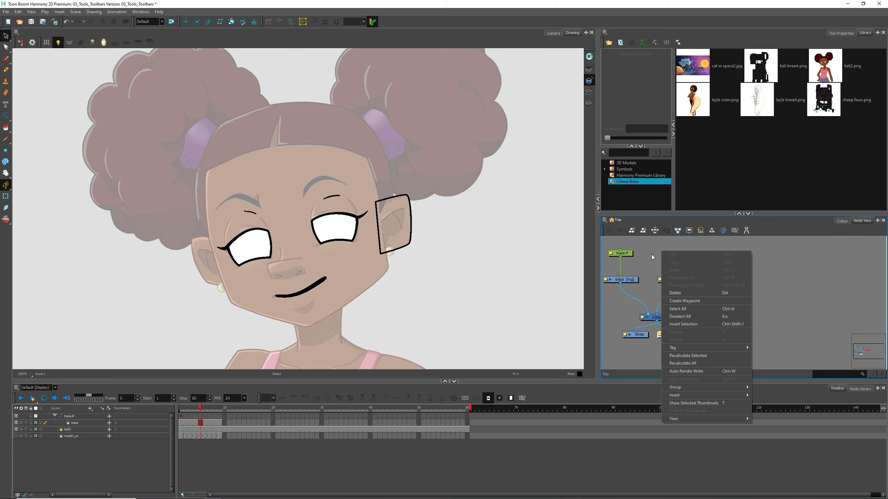
pyautogui.click(650, 252)
pyautogui.moveTo(651, 258); pyautogui.dragTo(703, 269)
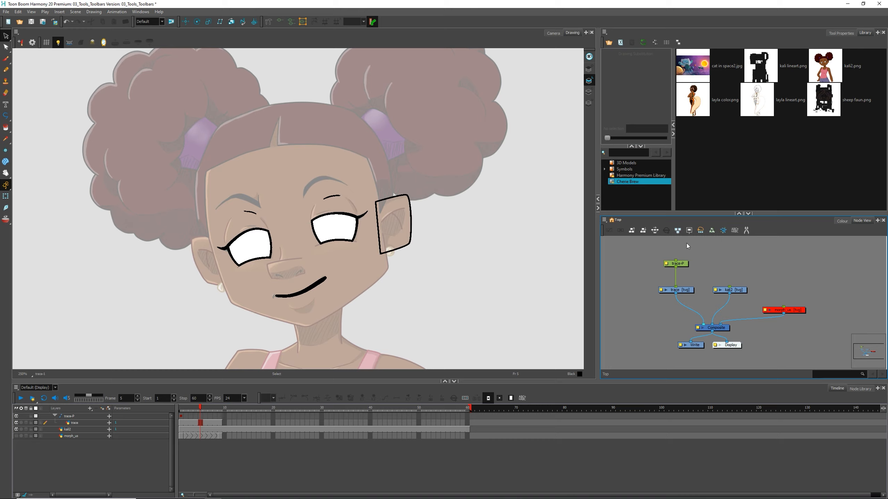
pyautogui.moveTo(797, 310); pyautogui.dragTo(817, 290)
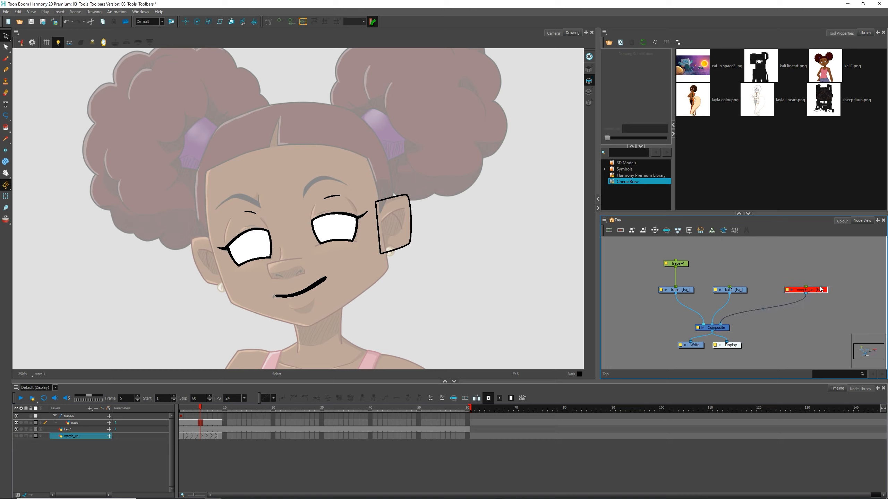
pyautogui.click(623, 281)
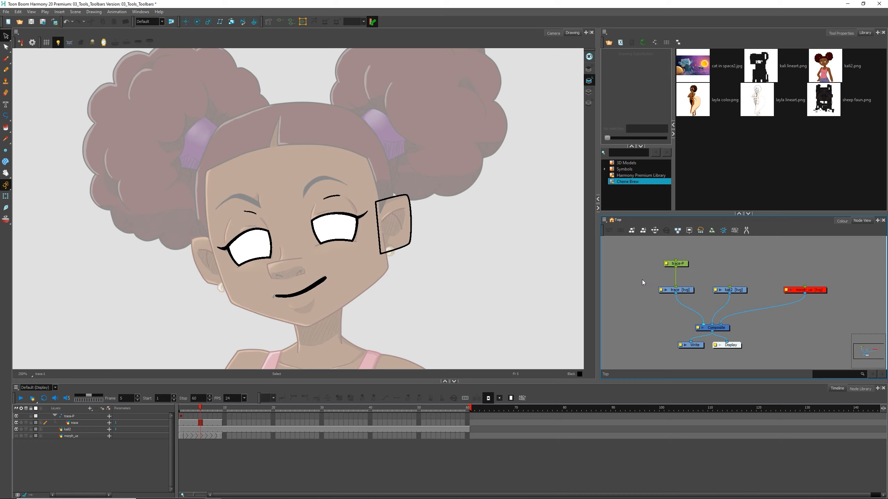
# Step: Disable and re-enable the kali2 drawing node, and disable it again with the Camera view showing
pyautogui.click(661, 290)
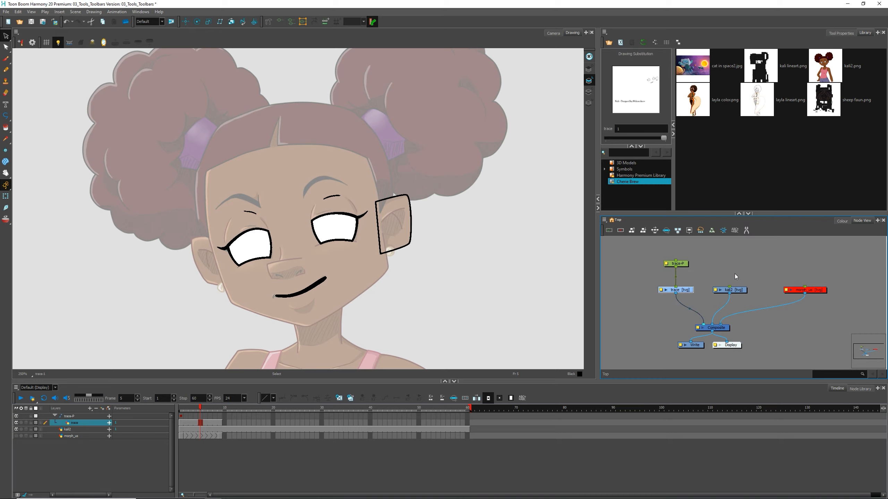
pyautogui.click(730, 290)
pyautogui.click(620, 231)
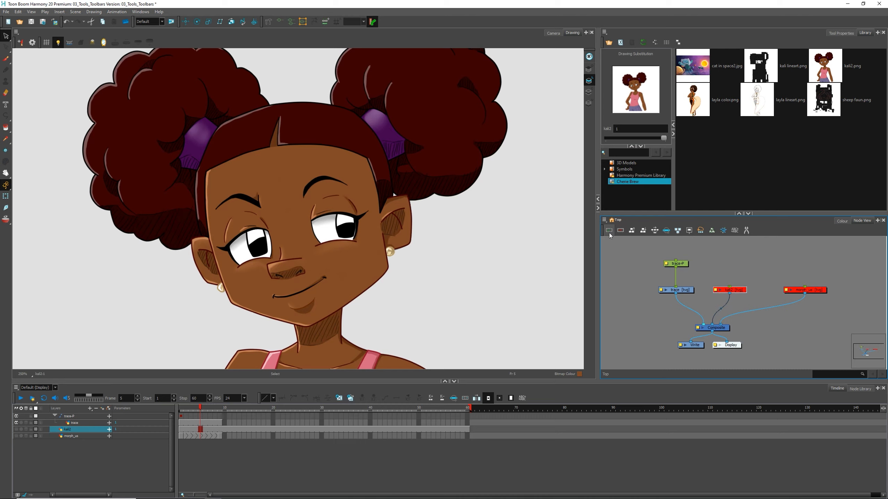
pyautogui.click(608, 231)
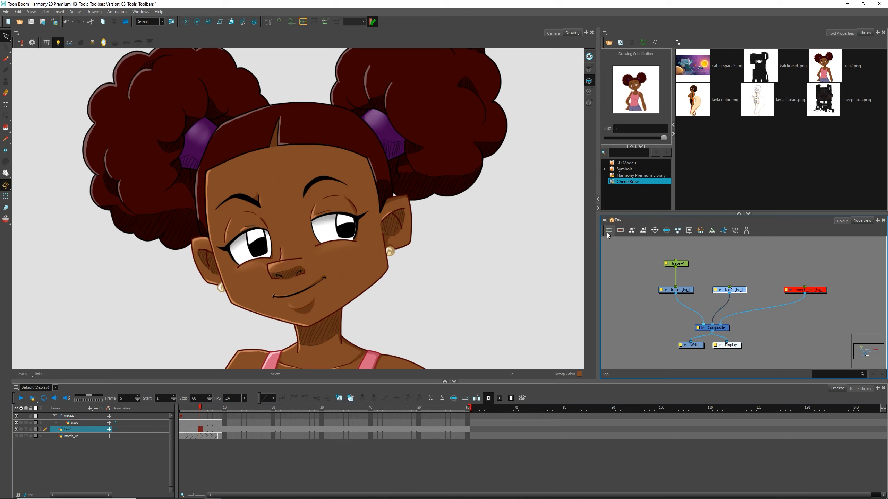
pyautogui.click(554, 33)
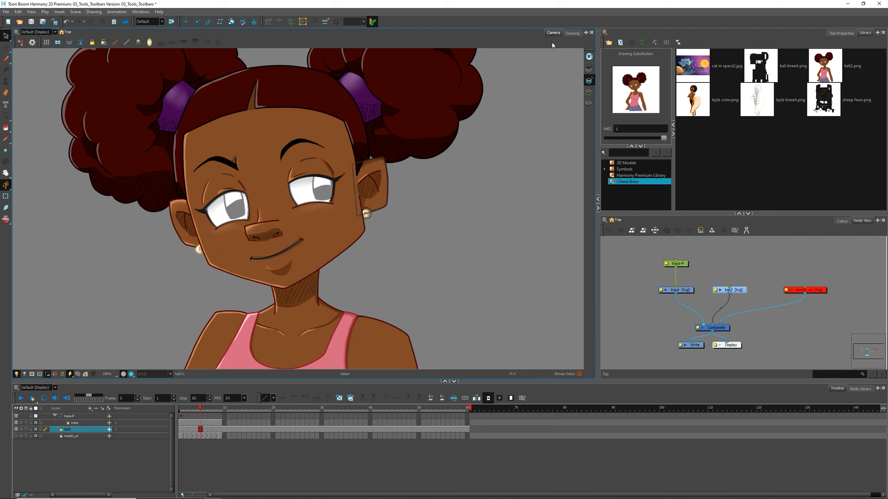
pyautogui.click(620, 231)
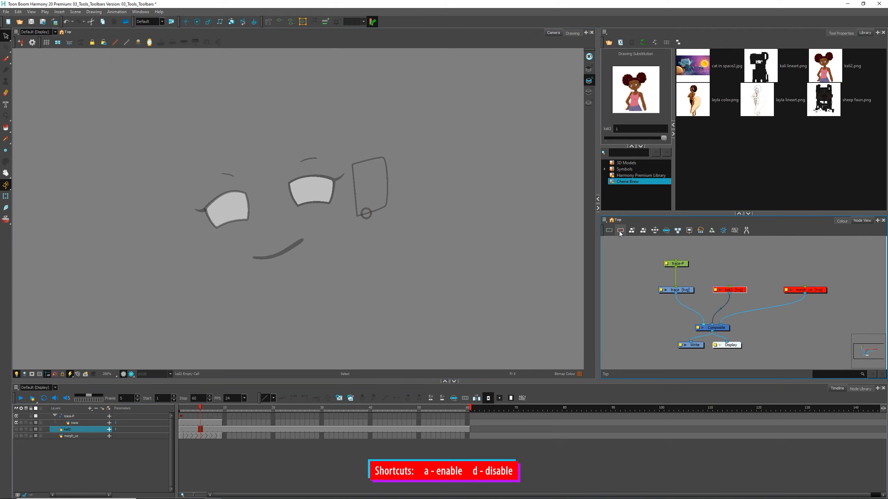
# Step: Re-enable the kali2 drawing node and pile the trace, kali2 and morph nodes on top of each other above the Composite
pyautogui.click(609, 230)
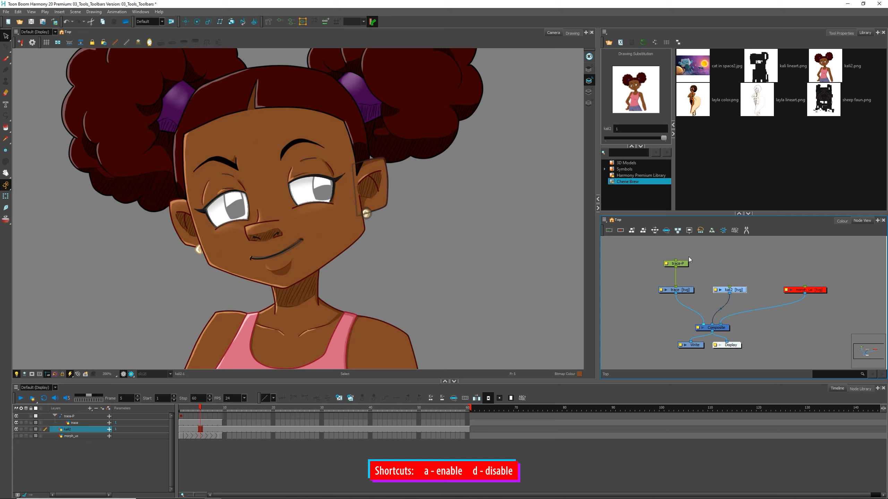
pyautogui.moveTo(684, 266)
pyautogui.mouseDown()
pyautogui.moveTo(705, 306)
pyautogui.moveTo(712, 298)
pyautogui.mouseUp()
pyautogui.hotkey('ctrl', 'z')
pyautogui.moveTo(802, 290); pyautogui.dragTo(705, 302)
pyautogui.moveTo(720, 261)
pyautogui.mouseDown()
pyautogui.moveTo(703, 292)
pyautogui.moveTo(674, 312)
pyautogui.mouseUp()
# Step: Try ordering the piled nodes with 25% X Overlap and 60 Layer Spacing, and undo the arrangement
pyautogui.click(642, 230)
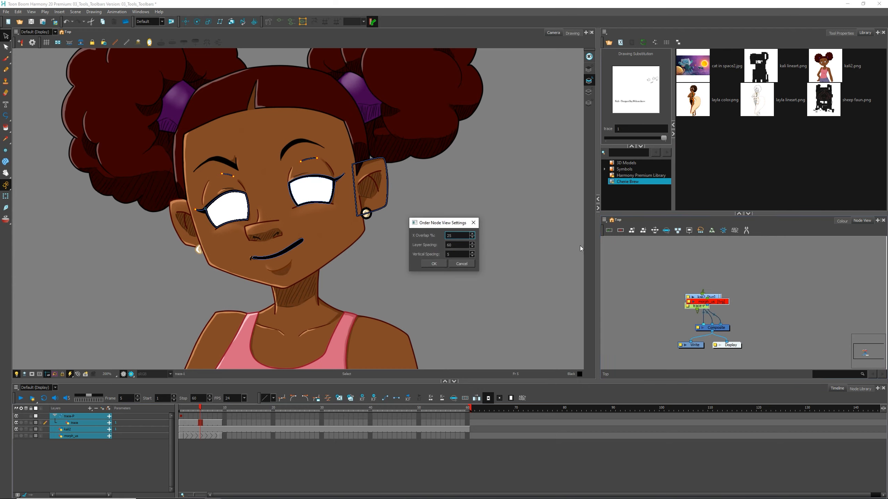
pyautogui.click(434, 263)
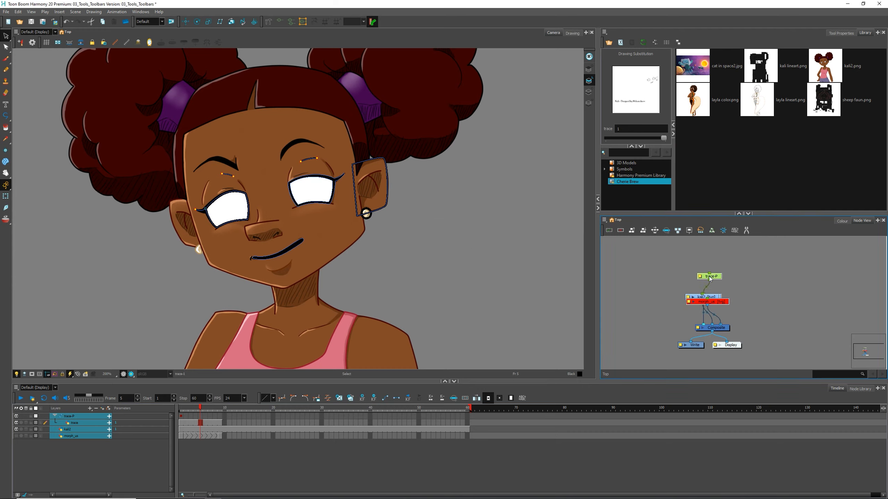
pyautogui.click(643, 231)
pyautogui.click(434, 265)
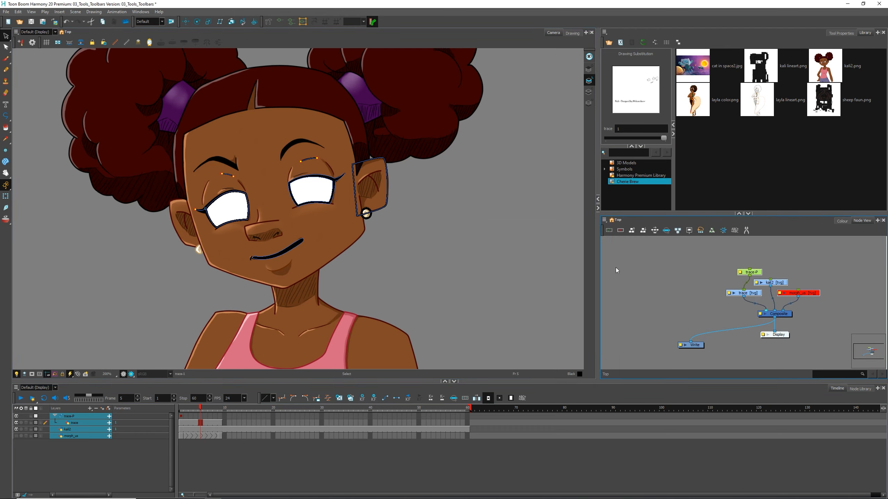
pyautogui.hotkey('ctrl', 'z')
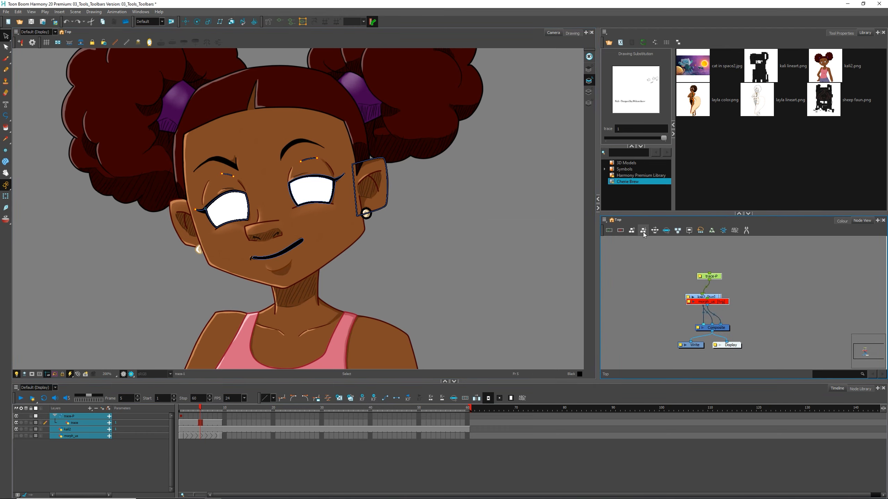
# Step: Reselect the overlapping nodes, order the network again with the default Order Node View settings, and undo back to the piled layout
pyautogui.moveTo(621, 267); pyautogui.dragTo(662, 318)
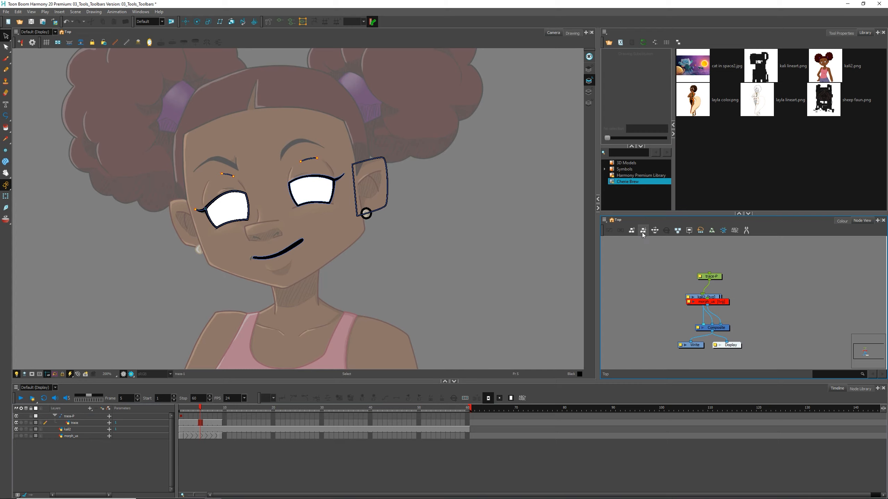
pyautogui.moveTo(638, 255); pyautogui.dragTo(749, 320)
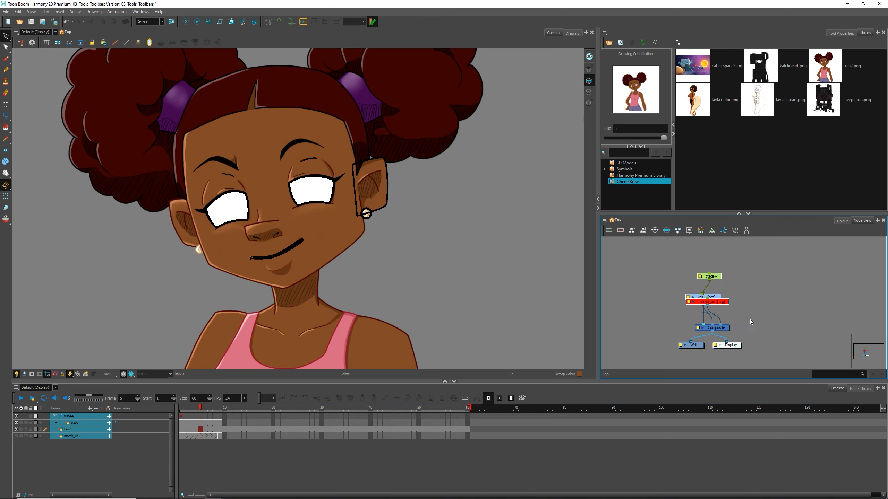
pyautogui.click(642, 231)
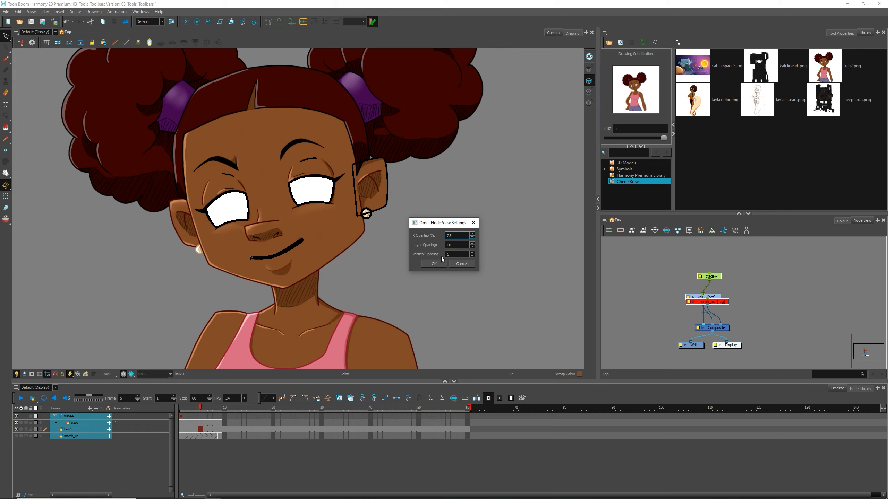
pyautogui.click(434, 263)
pyautogui.click(781, 296)
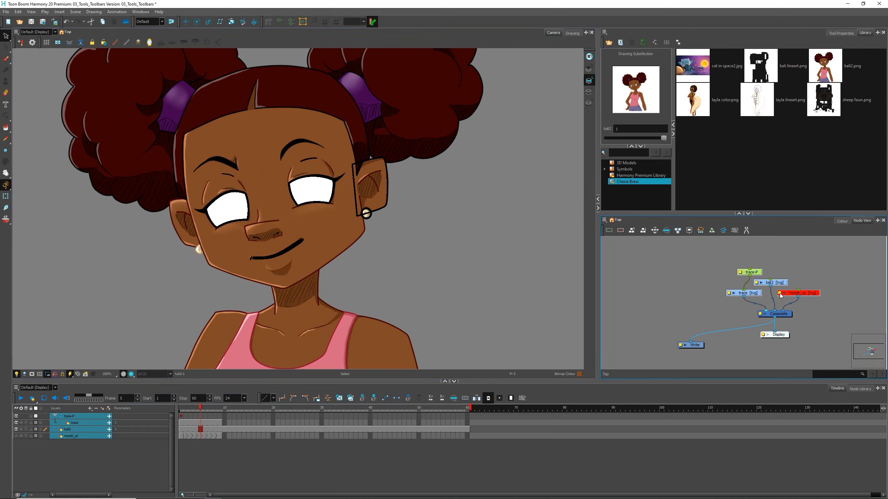
pyautogui.moveTo(809, 252); pyautogui.dragTo(730, 336)
pyautogui.hotkey('ctrl', 'z')
pyautogui.hotkey('ctrl', 'z')
pyautogui.hotkey('ctrl', 'z')
pyautogui.hotkey('ctrl', 'z')
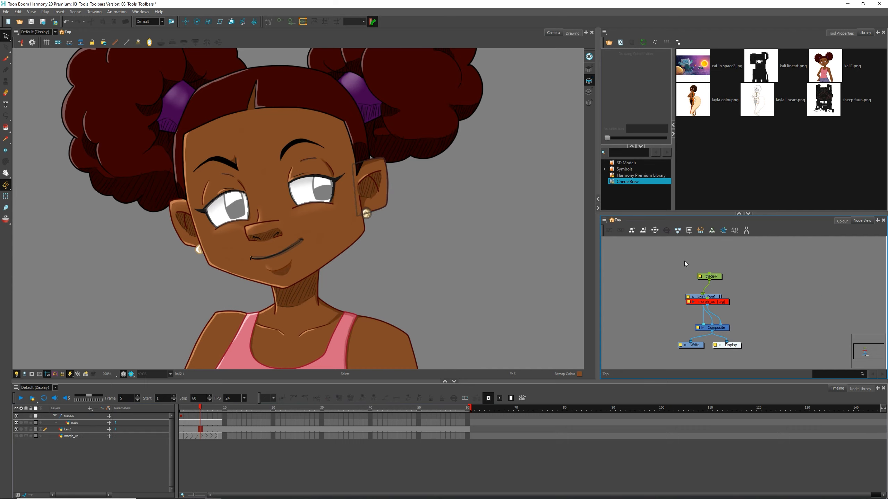
# Step: Select all the nodes, automatically spread the overlapping drawing nodes into a row above the Composite, and clear the selection
pyautogui.hotkey('ctrl', 'a')
pyautogui.click(655, 230)
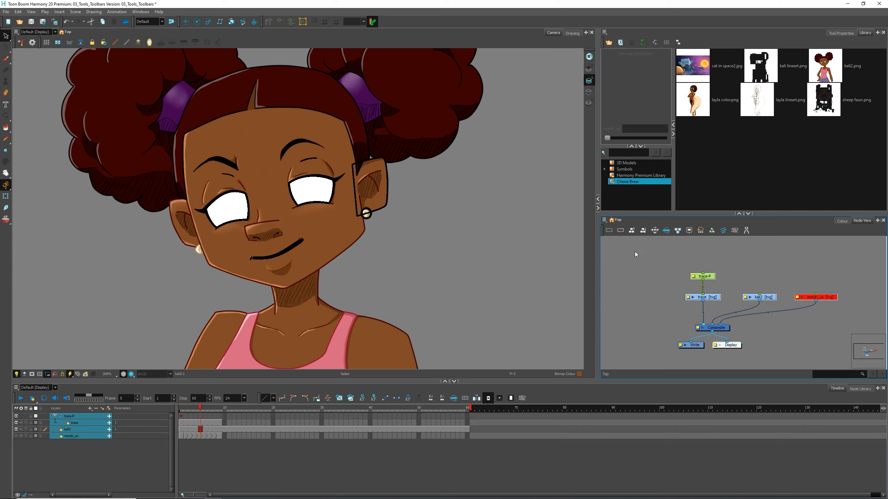
pyautogui.click(635, 277)
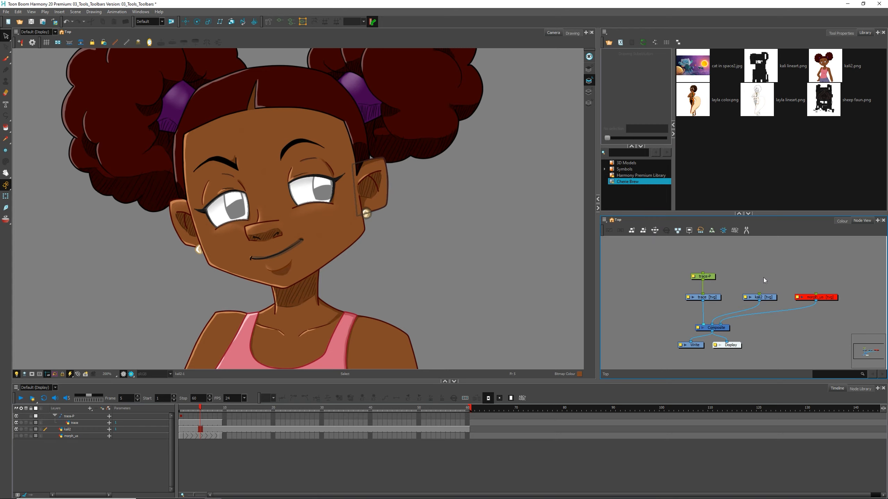
# Step: Select the kali2 node, shift the Node View away from the network, and centre the view back on the selection
pyautogui.click(760, 297)
pyautogui.press('1')
pyautogui.press('1')
pyautogui.press('1')
pyautogui.press('1')
pyautogui.press('1')
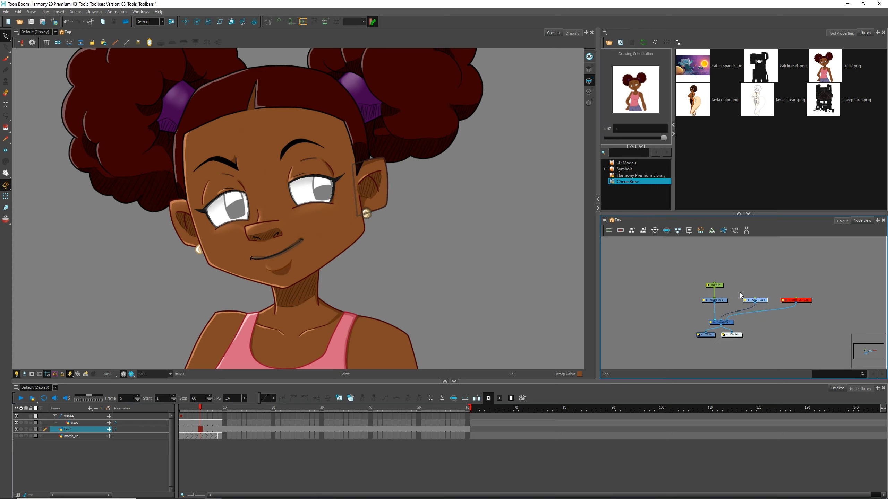
pyautogui.moveTo(638, 299); pyautogui.dragTo(834, 304)
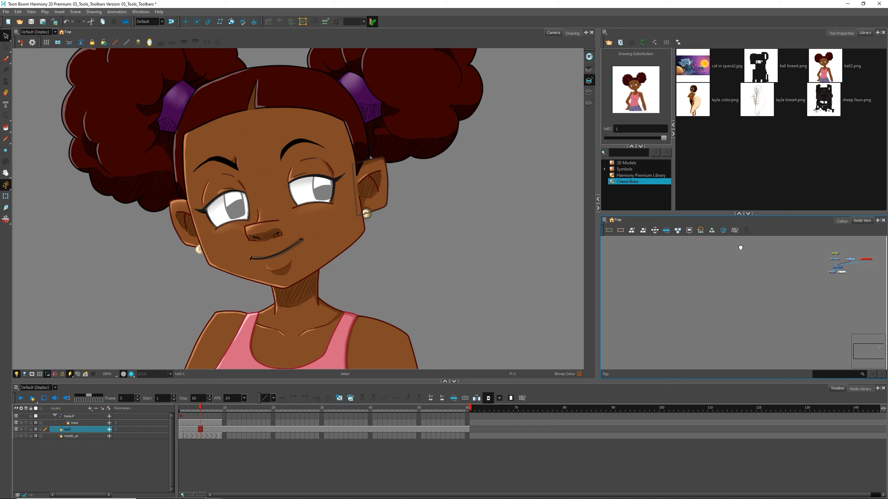
pyautogui.click(666, 231)
# Step: Move the network out of sight, recentre the Node View on the selected node repeatedly, and zoom back in on the network
pyautogui.click(643, 289)
pyautogui.click(744, 307)
pyautogui.moveTo(624, 301); pyautogui.dragTo(876, 317)
pyautogui.press('o')
pyautogui.moveTo(679, 296); pyautogui.dragTo(877, 300)
pyautogui.press('o')
pyautogui.scroll(5, 738, 304)
pyautogui.moveTo(763, 306)
pyautogui.mouseDown()
pyautogui.moveTo(711, 264)
pyautogui.moveTo(767, 292)
pyautogui.mouseUp()
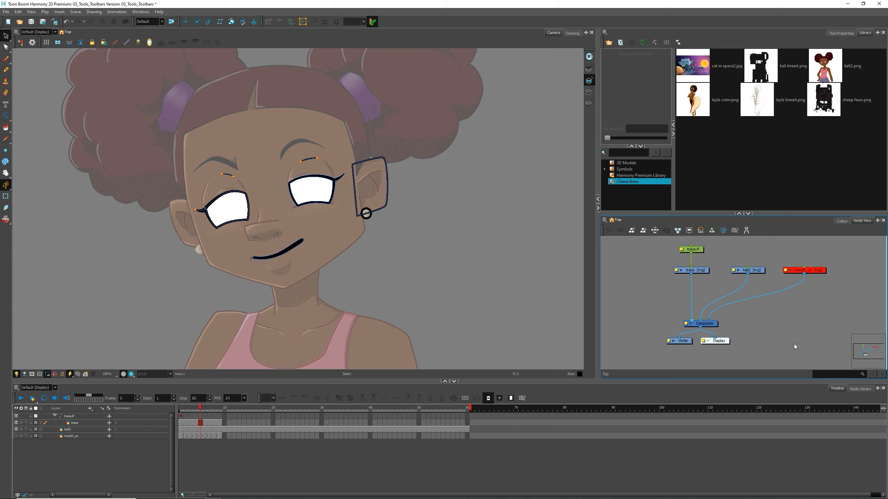
# Step: Show the Node Library and compare the Favorites as a detailed list, thumbnails, and thumbnails with descriptions, returning to thumbnails
pyautogui.click(861, 389)
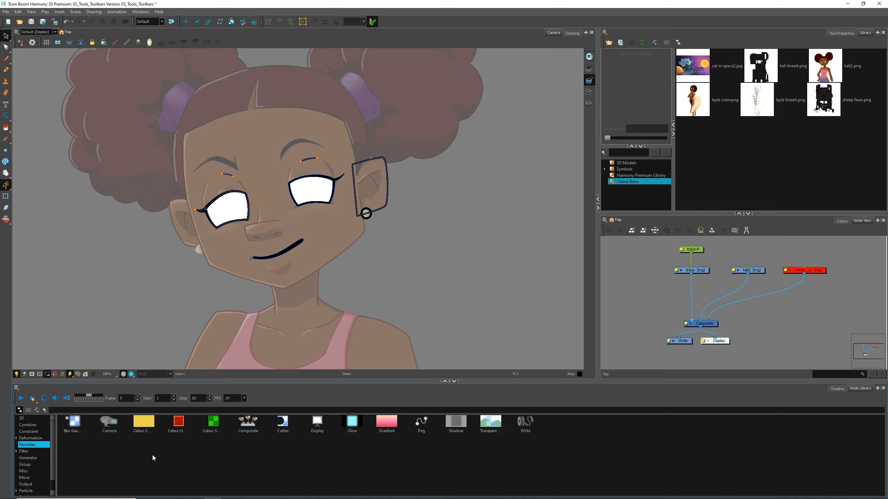
pyautogui.click(29, 410)
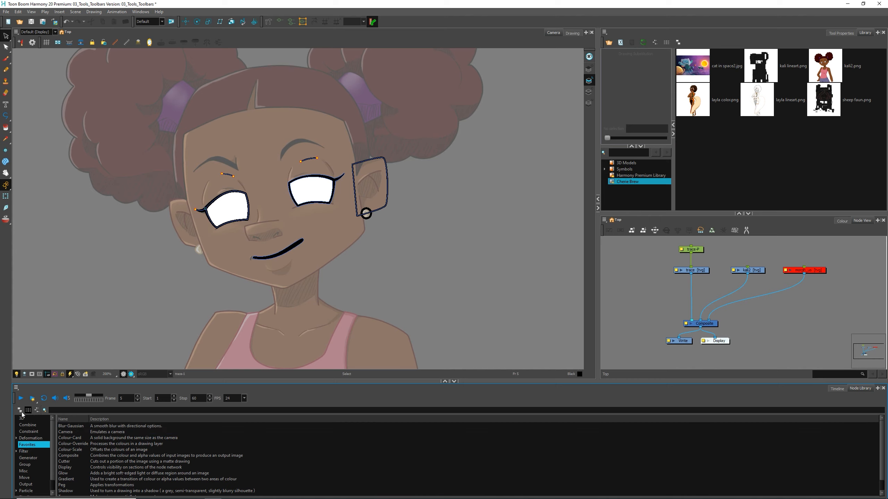
pyautogui.click(19, 411)
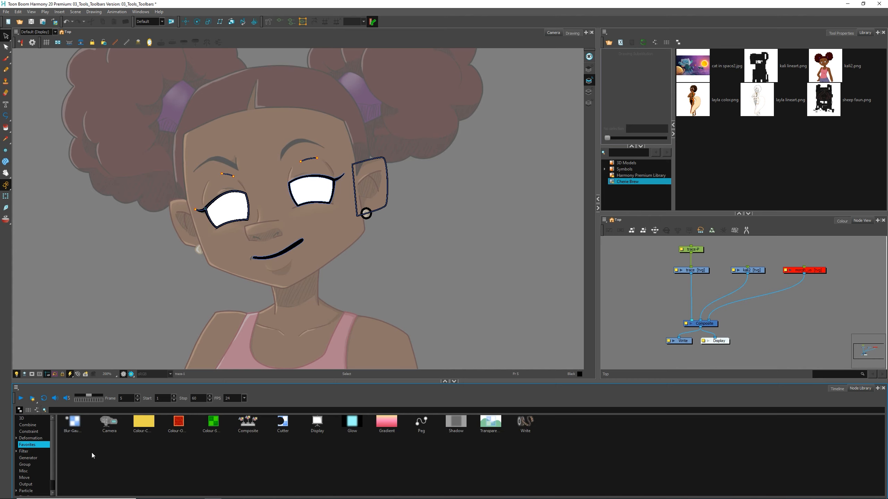
pyautogui.click(37, 410)
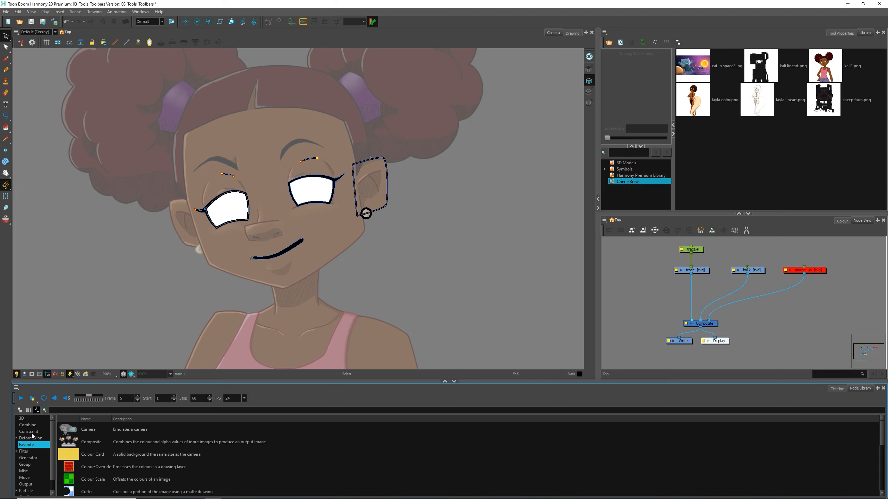
pyautogui.click(20, 410)
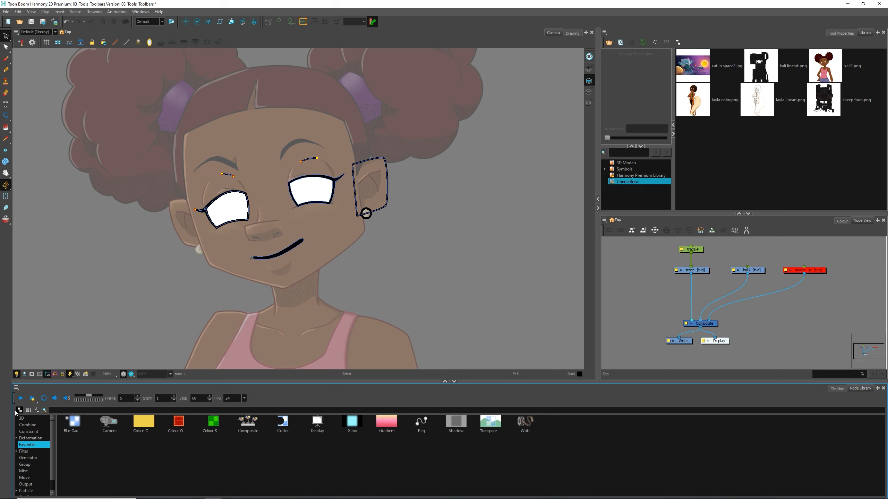
# Step: List every available node through the Node Library search and browse the full set of thumbnails
pyautogui.click(94, 410)
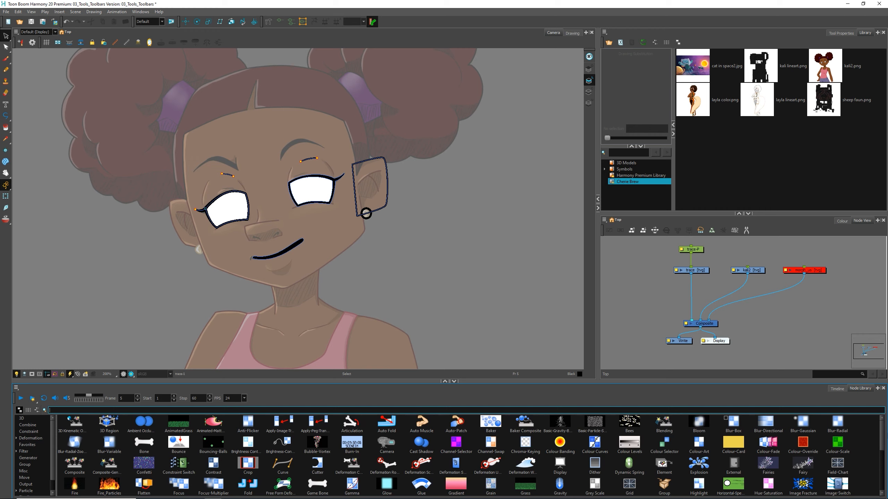
pyautogui.scroll(-2, 864, 450)
pyautogui.scroll(2, 853, 433)
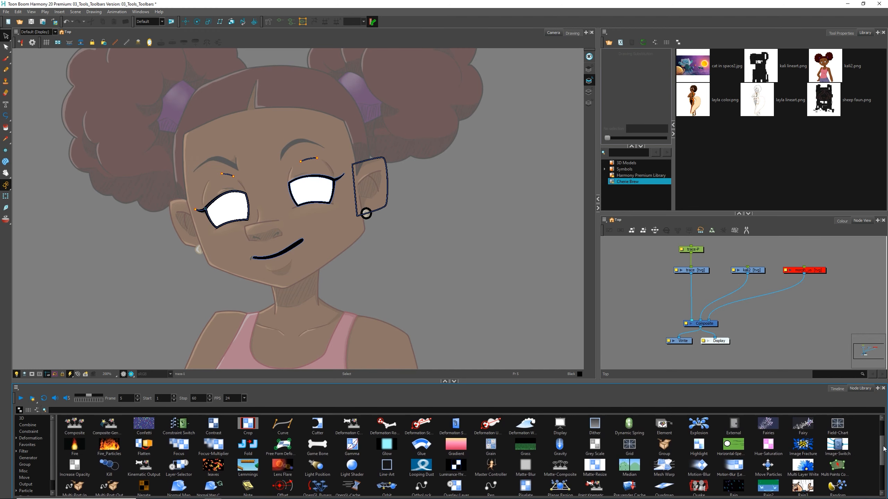
# Step: Show the Timeline with a reduced height and return the playhead to frame 1
pyautogui.click(839, 389)
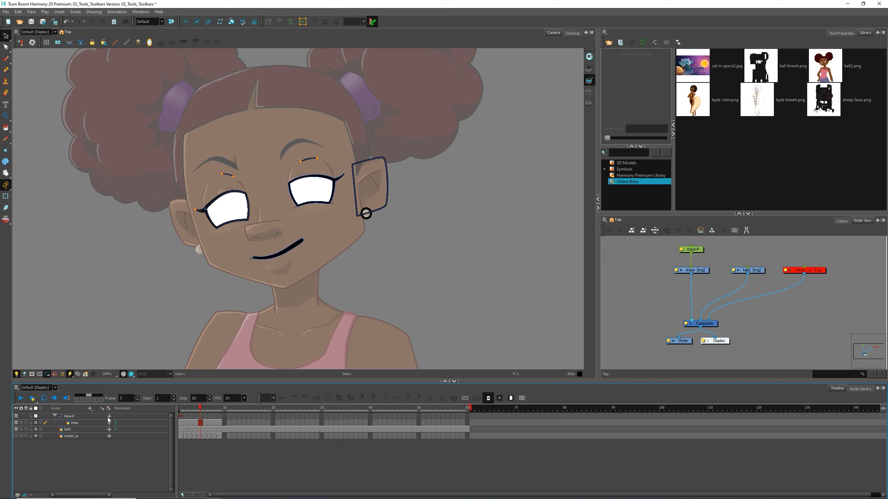
pyautogui.moveTo(201, 411); pyautogui.dragTo(181, 413)
pyautogui.moveTo(187, 382); pyautogui.dragTo(188, 402)
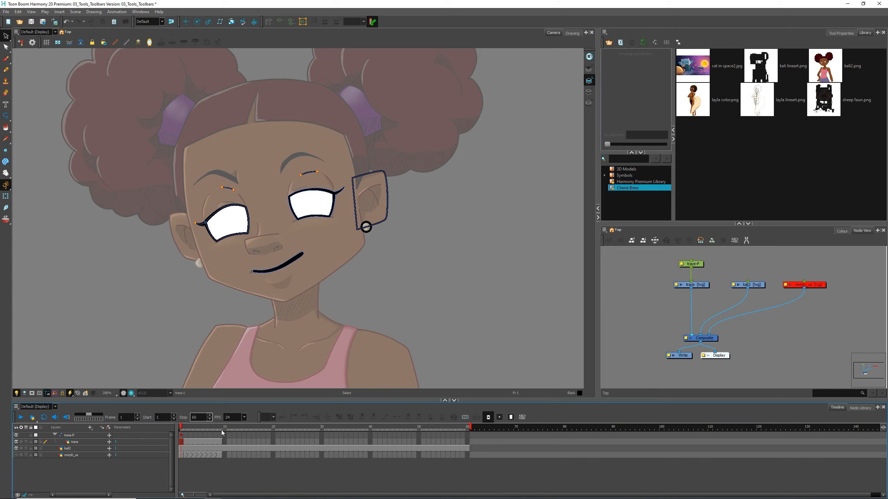
pyautogui.moveTo(187, 430)
pyautogui.mouseDown()
pyautogui.moveTo(226, 428)
pyautogui.moveTo(157, 442)
pyautogui.mouseUp()
# Step: Play and stop the scene, toggle loop playback, and set the playhead to frame 3
pyautogui.click(19, 418)
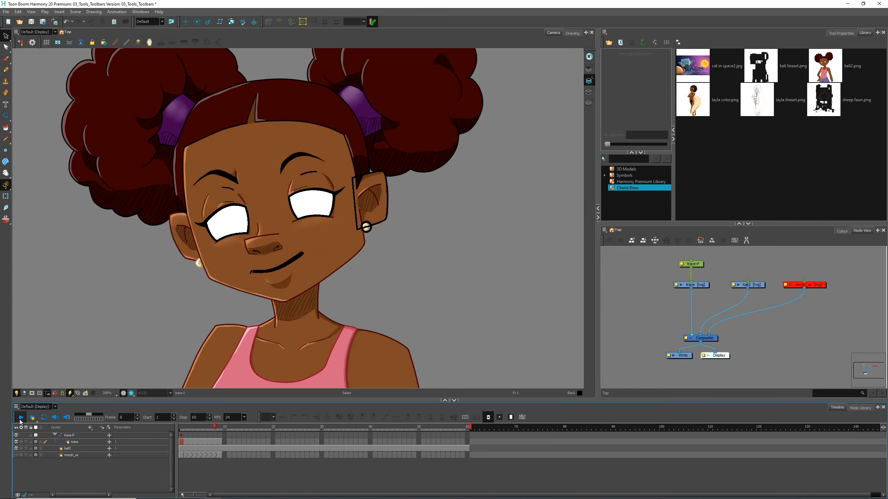
pyautogui.click(19, 418)
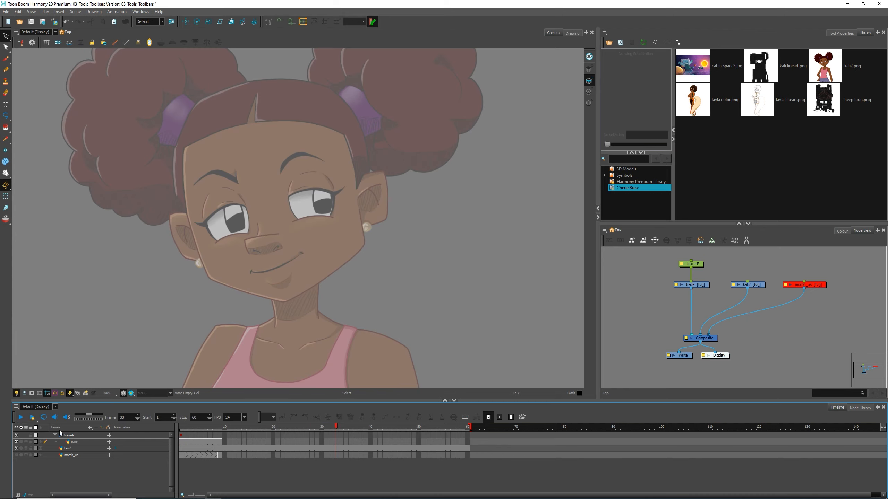
pyautogui.click(44, 417)
pyautogui.moveTo(185, 428)
pyautogui.mouseDown()
pyautogui.moveTo(221, 431)
pyautogui.moveTo(190, 429)
pyautogui.mouseUp()
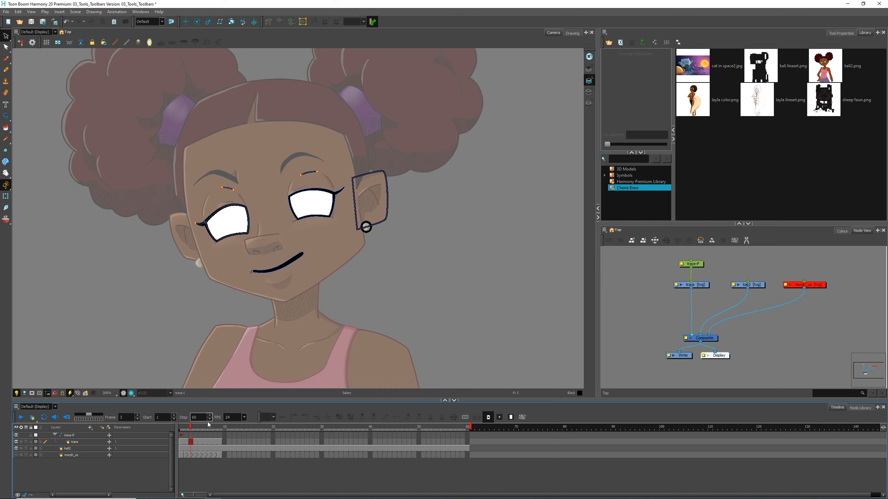